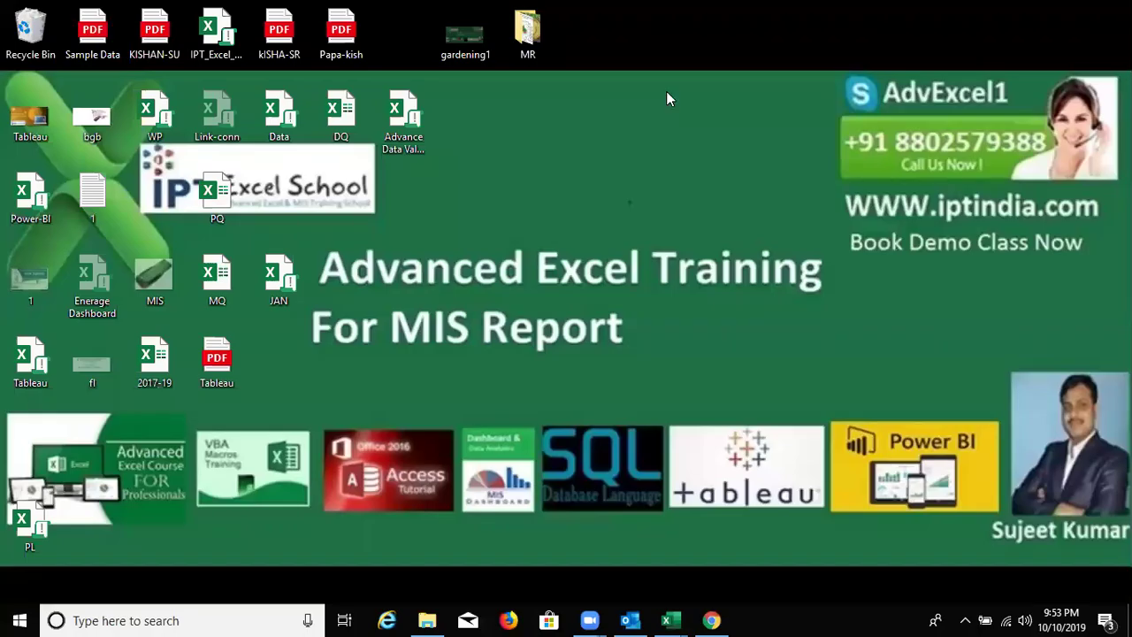
# - Bring Excel's Book1 workbook, with its Data sheet of monthly figures, to the front
pyautogui.click(191, 414)
pyautogui.click(672, 618)
pyautogui.click(580, 541)
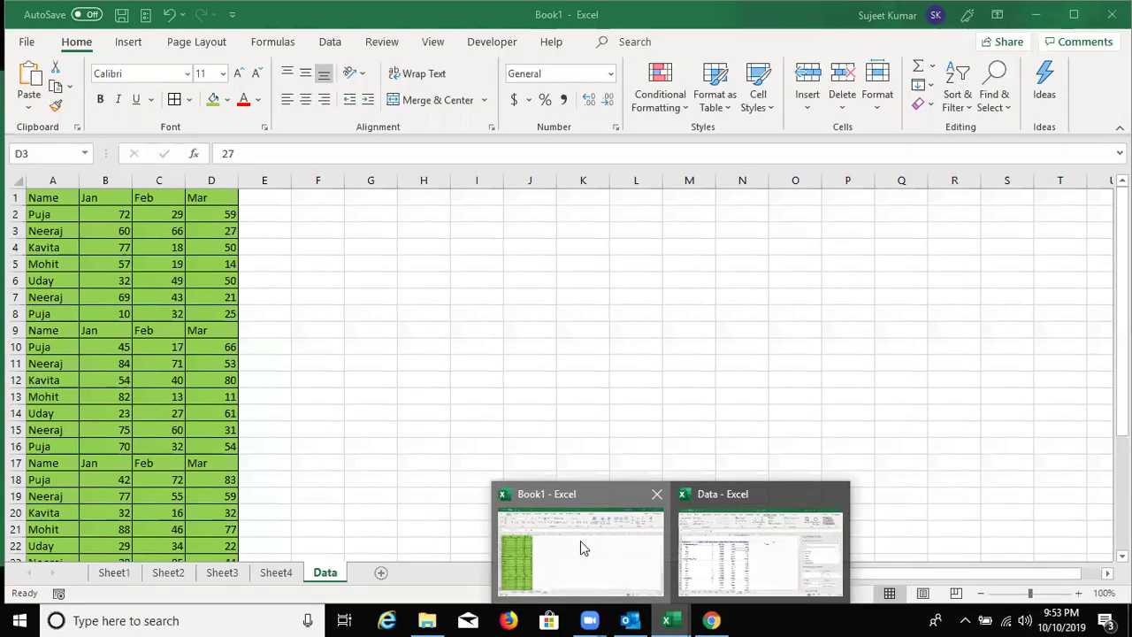
# - Enter For in H2 and Do in H5
pyautogui.click(444, 218)
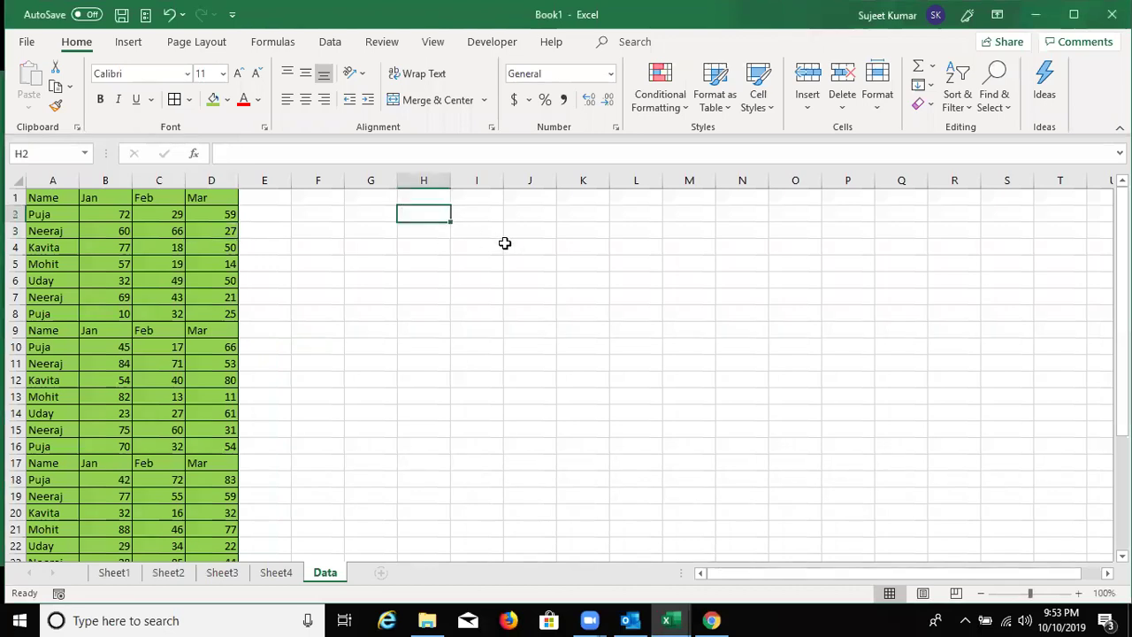
pyautogui.write('For')
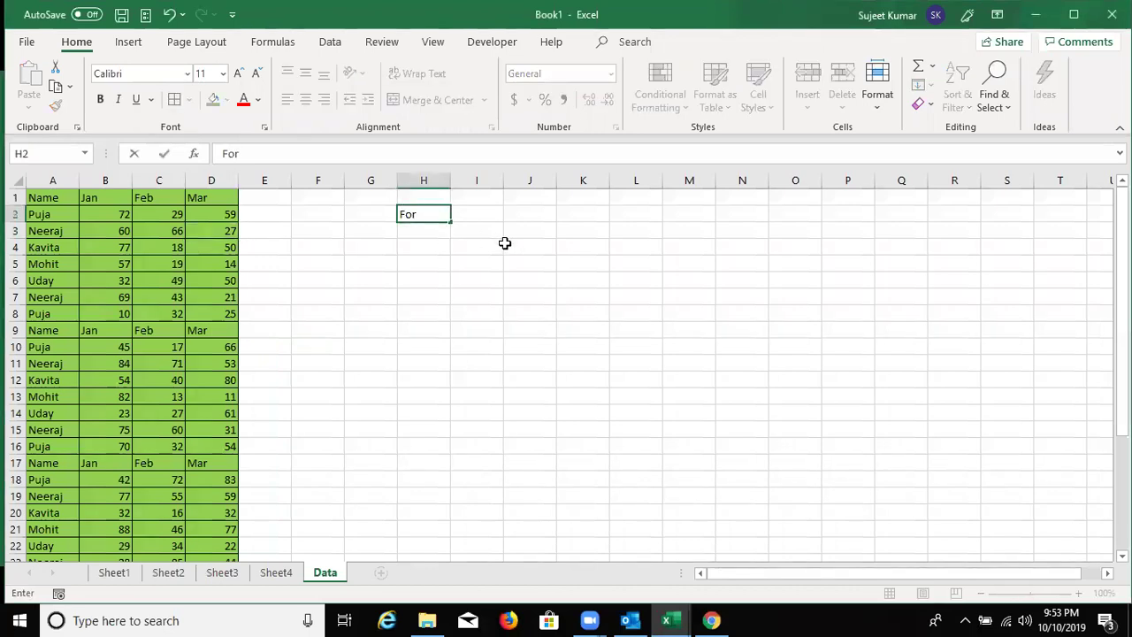
pyautogui.press('Return')
pyautogui.press('Down')
pyautogui.press('Down')
pyautogui.write('Do')
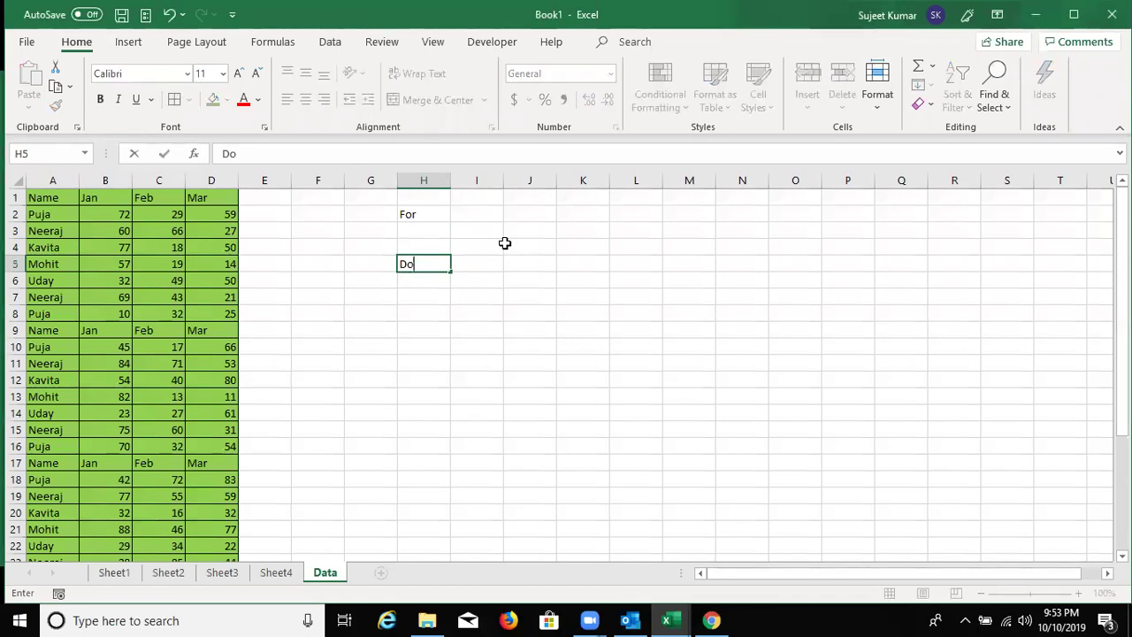
pyautogui.press('Return')
# - Enter I in I2 and Each in I3 as the For loop variants
pyautogui.press('Up')
pyautogui.press('Up')
pyautogui.press('Up')
pyautogui.press('Up')
pyautogui.press('Right')
pyautogui.press('Down')
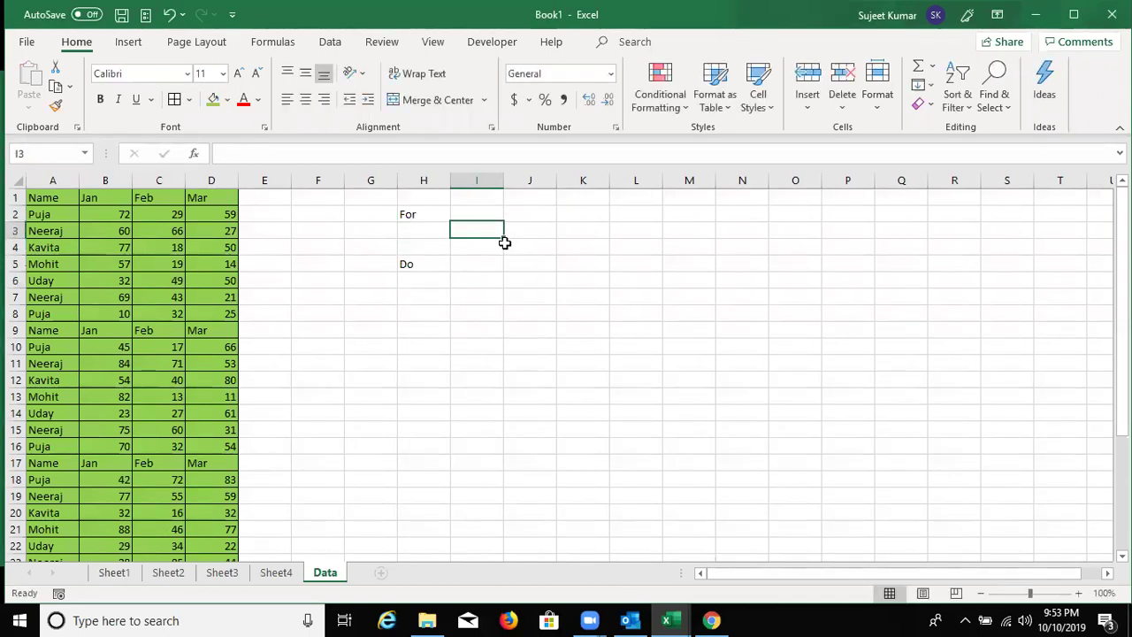
pyautogui.write('For')
pyautogui.press('BackSpace')
pyautogui.press('BackSpace')
pyautogui.press('Up')
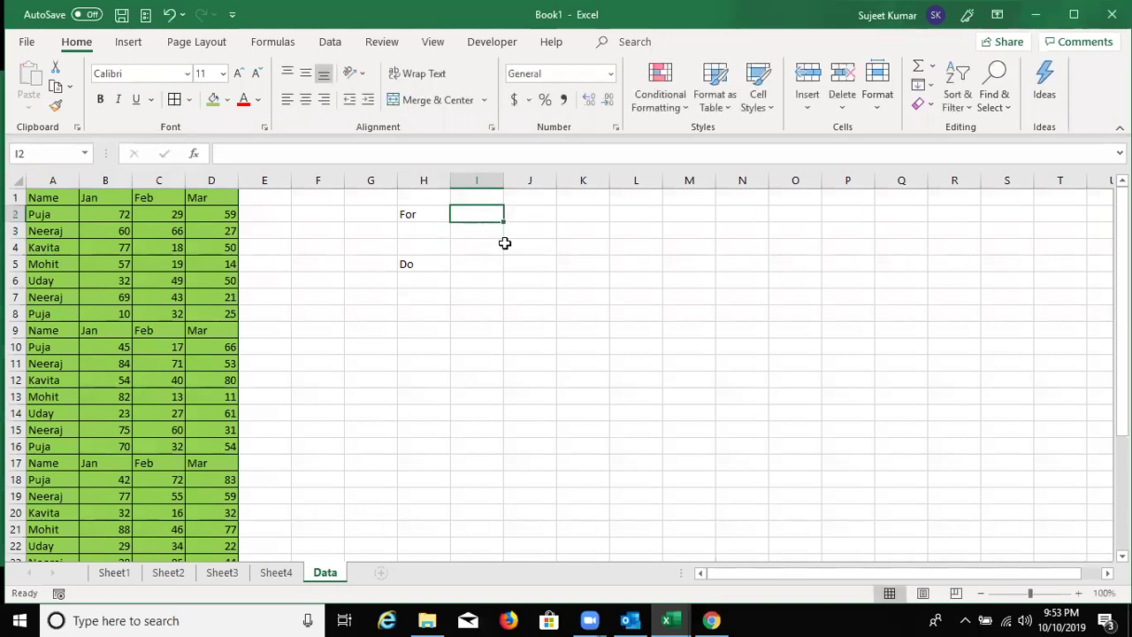
pyautogui.write('I')
pyautogui.press('Return')
pyautogui.write('E')
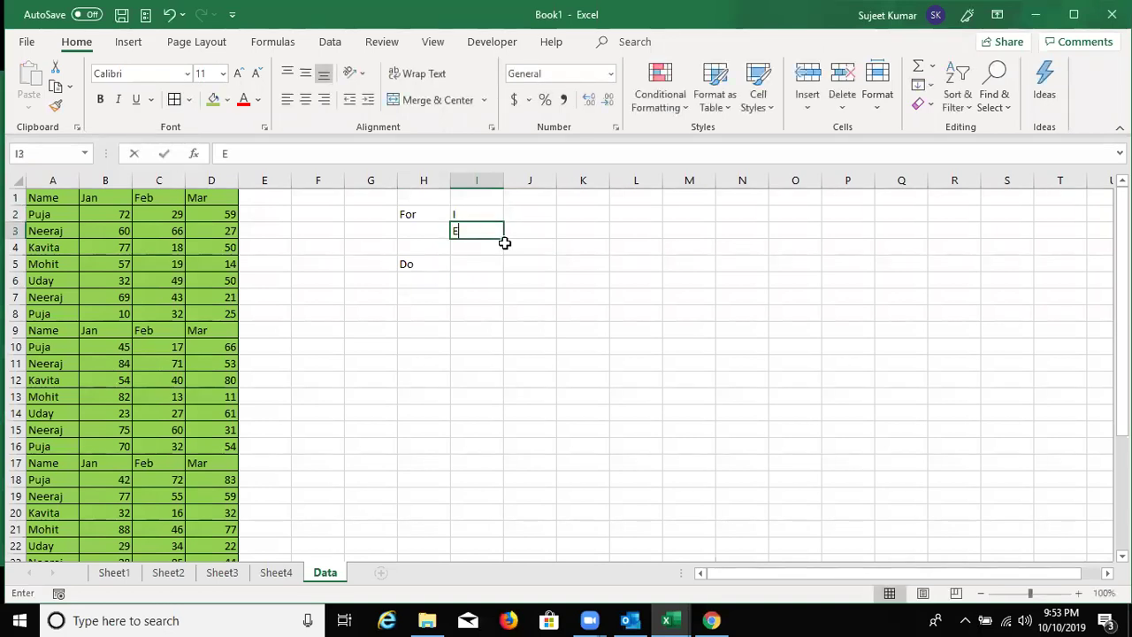
pyautogui.write('ach')
pyautogui.press('Return')
pyautogui.press('Return')
pyautogui.press('Return')
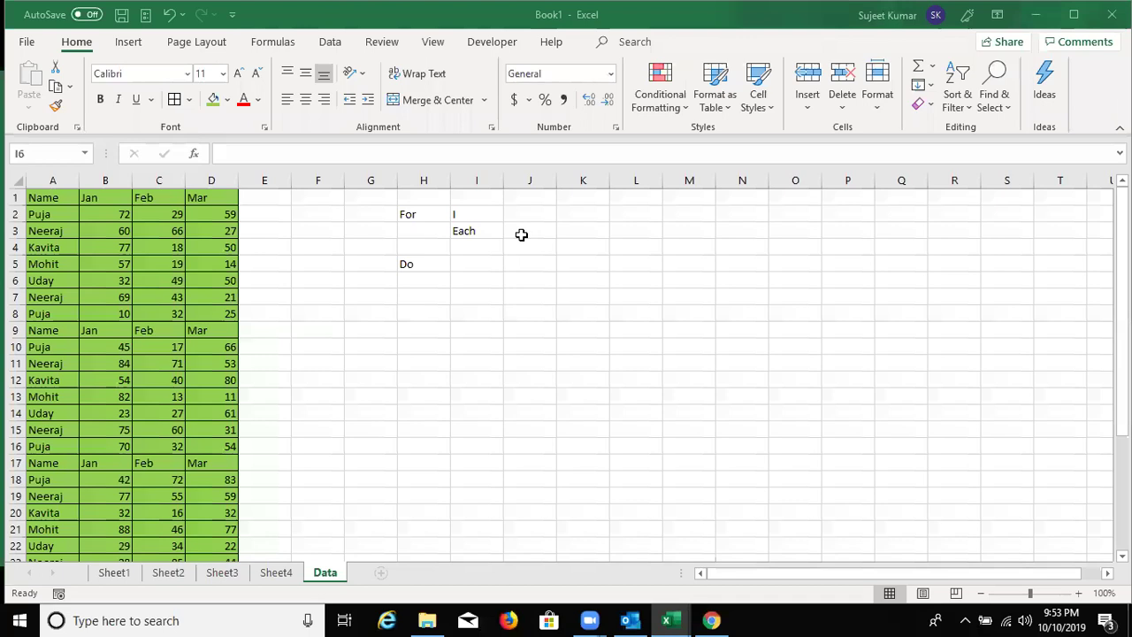
# - Enter While in I6 and Until in I7 as the Do loop variants
pyautogui.click(405, 265)
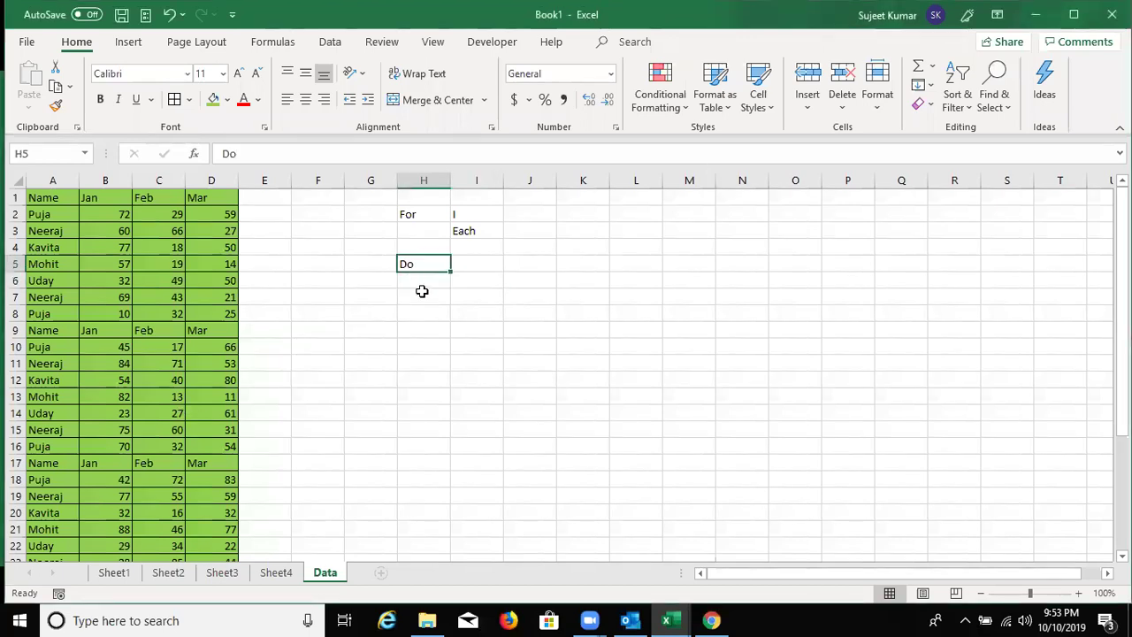
pyautogui.click(467, 278)
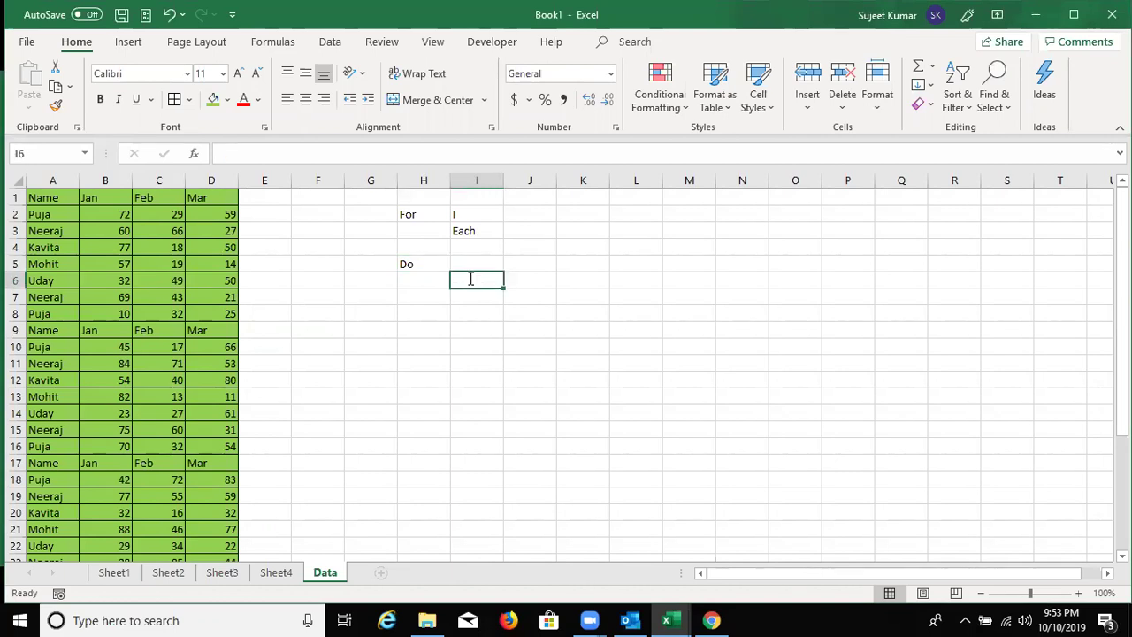
pyautogui.write('Whil')
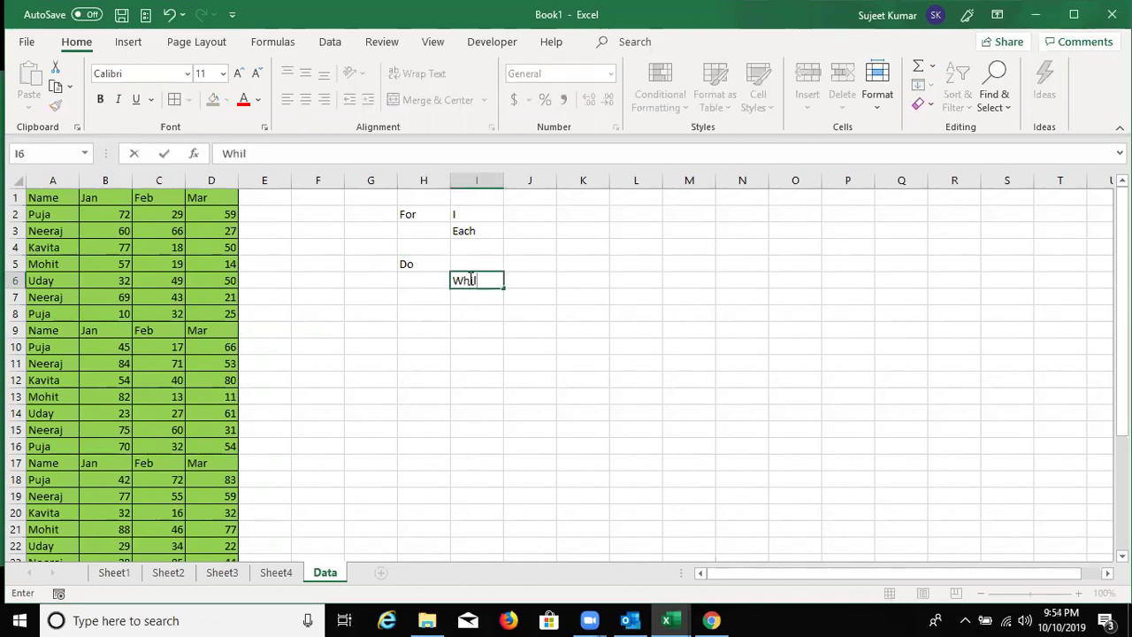
pyautogui.write('e')
pyautogui.press('Return')
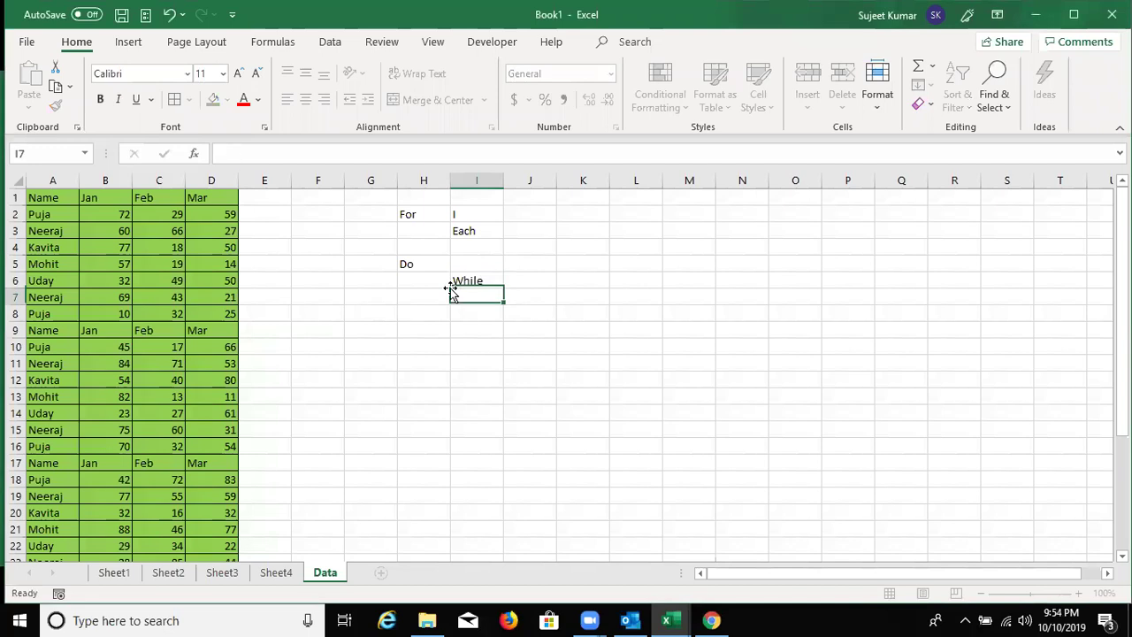
pyautogui.write('Un')
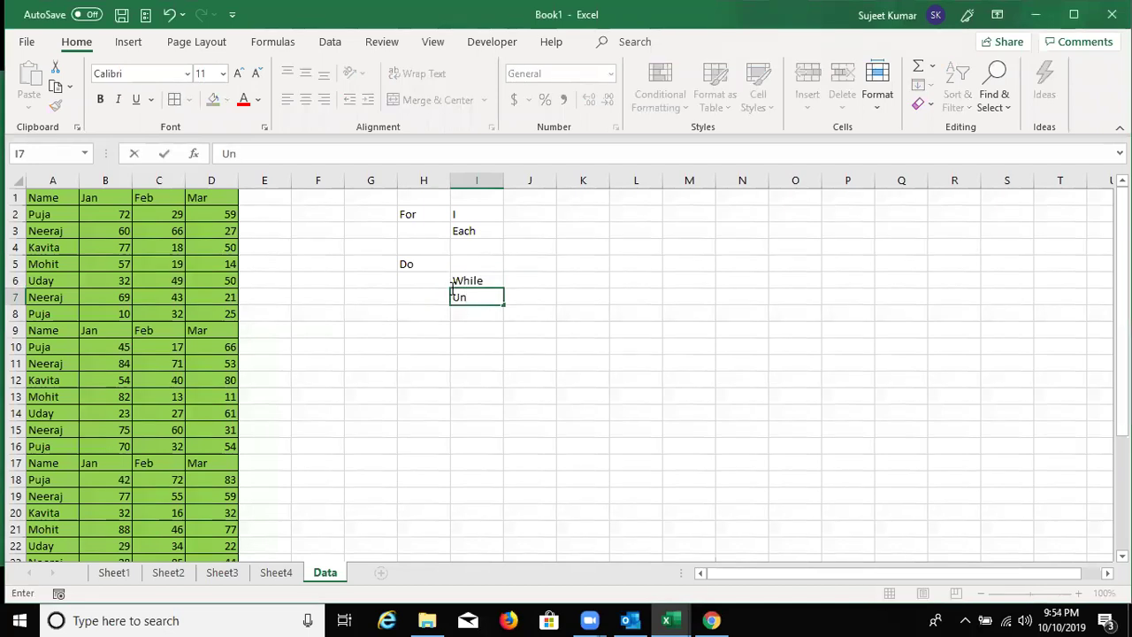
pyautogui.write('til')
pyautogui.click(600, 329)
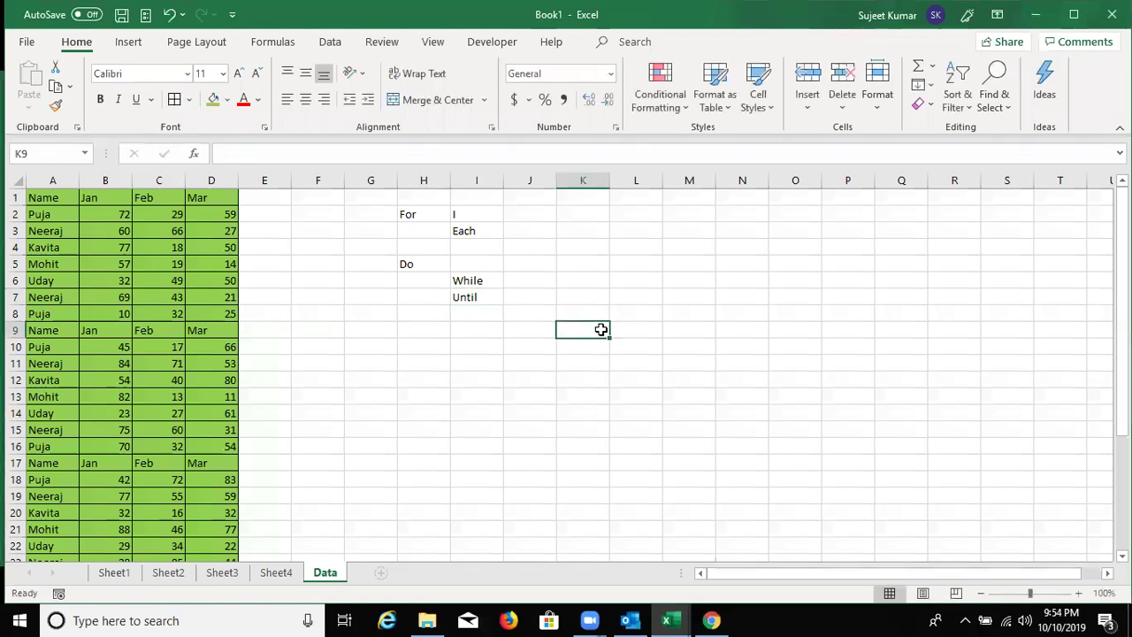
# - Add a blank sheet to Book1, open the maximized VBA editor and clear Module2's code
pyautogui.click(381, 573)
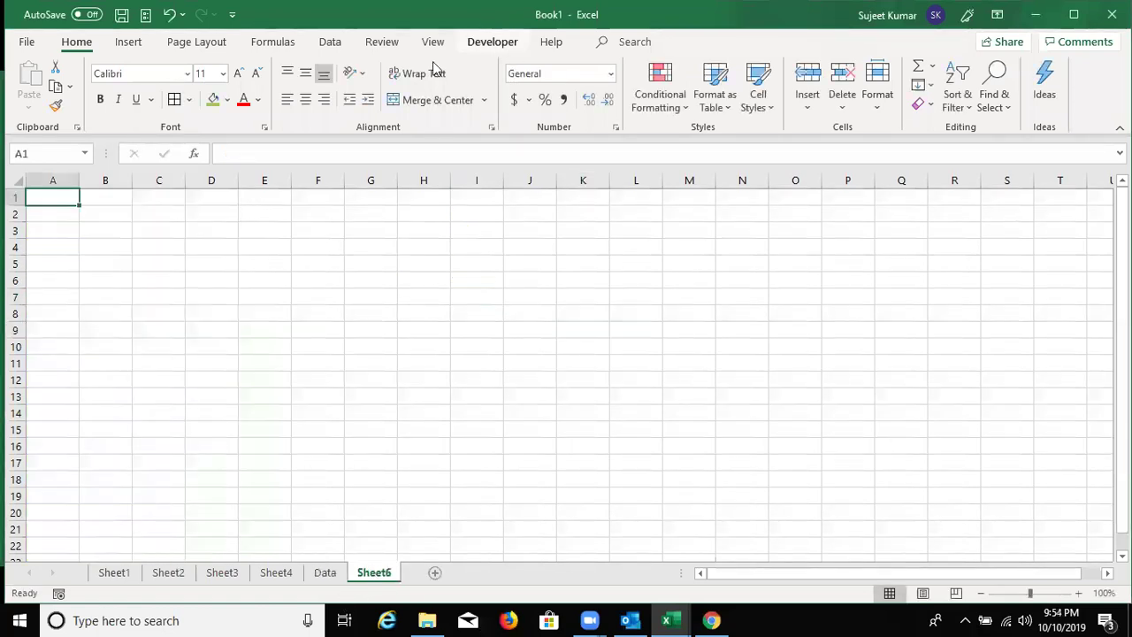
pyautogui.click(492, 42)
pyautogui.click(30, 88)
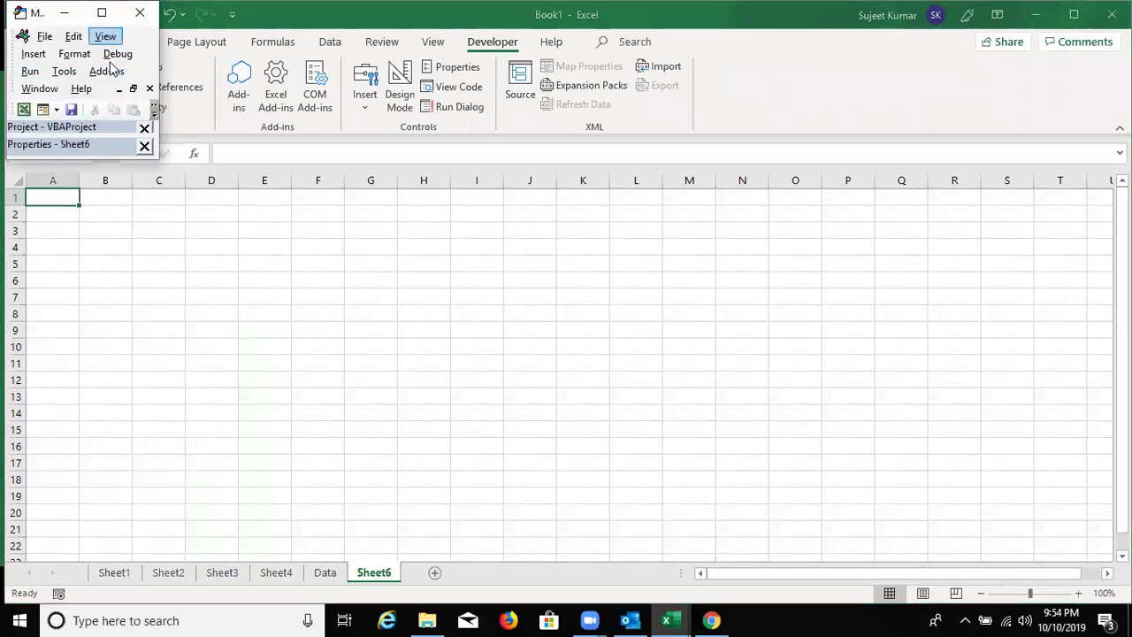
pyautogui.click(102, 13)
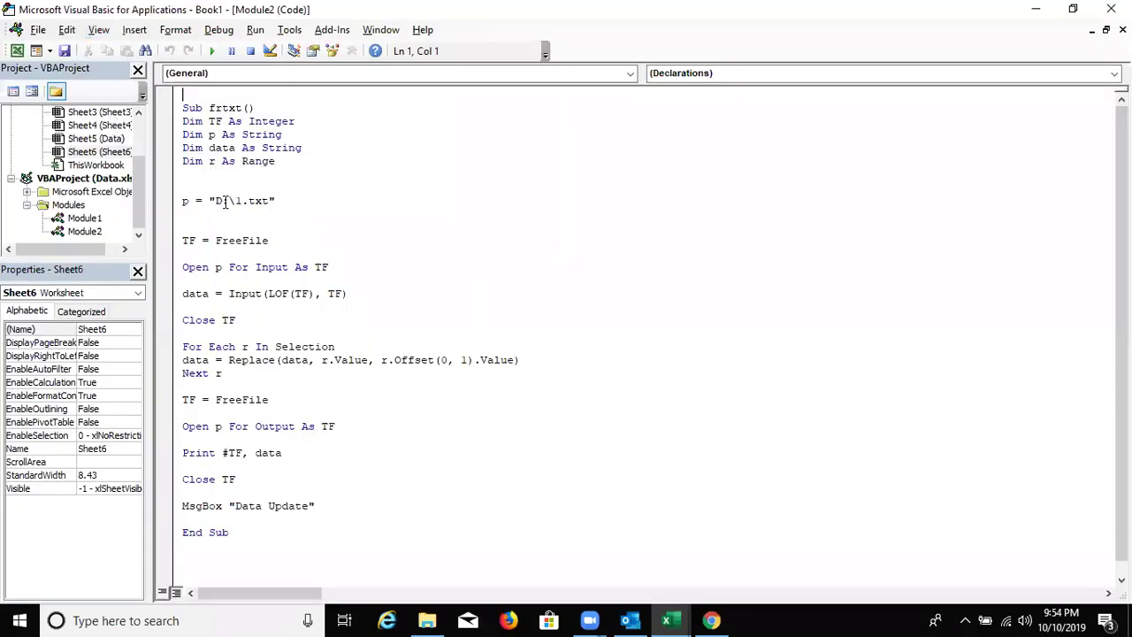
pyautogui.click(224, 201)
pyautogui.hotkey('ctrl', 'a')
pyautogui.press('Delete')
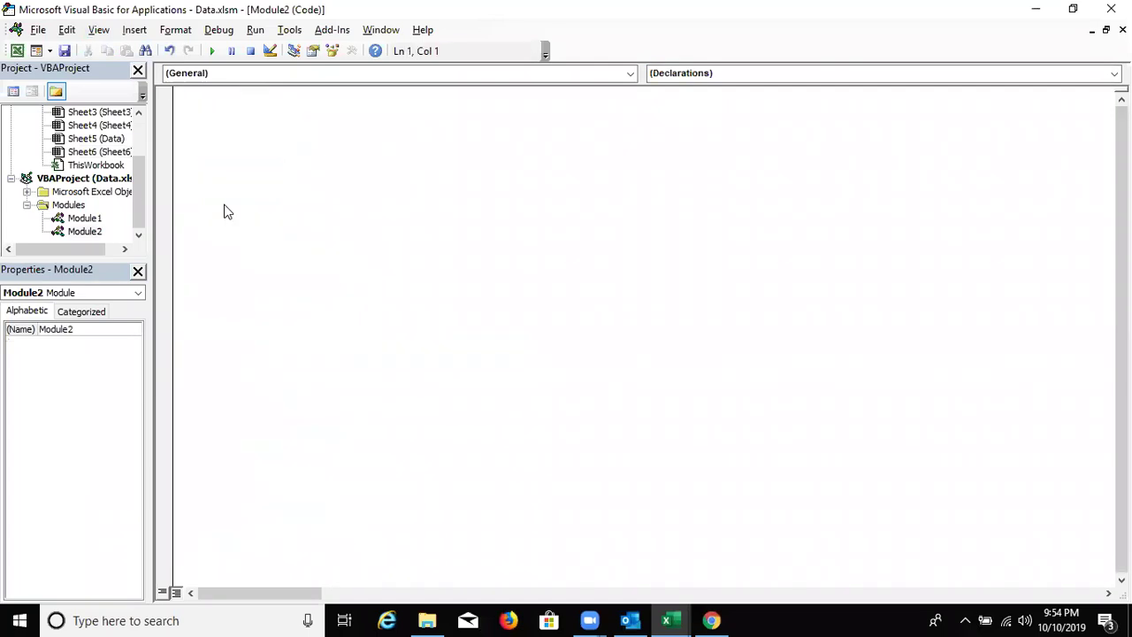
# - Insert a new code module into the Book1 project
pyautogui.click(14, 179)
pyautogui.click(93, 164)
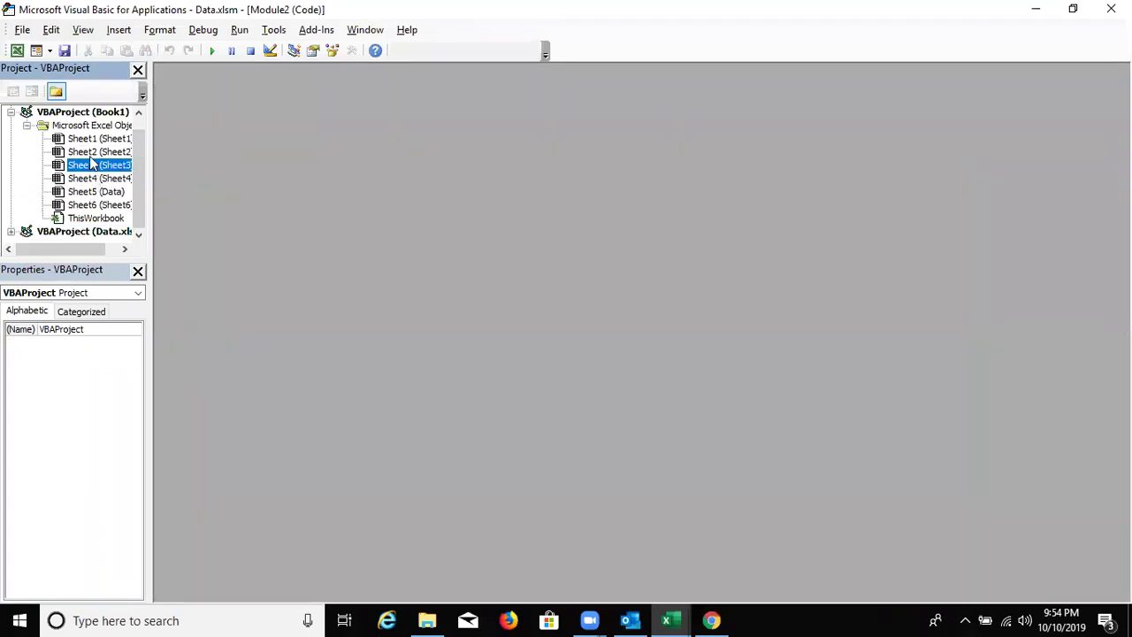
pyautogui.click(118, 29)
pyautogui.click(143, 86)
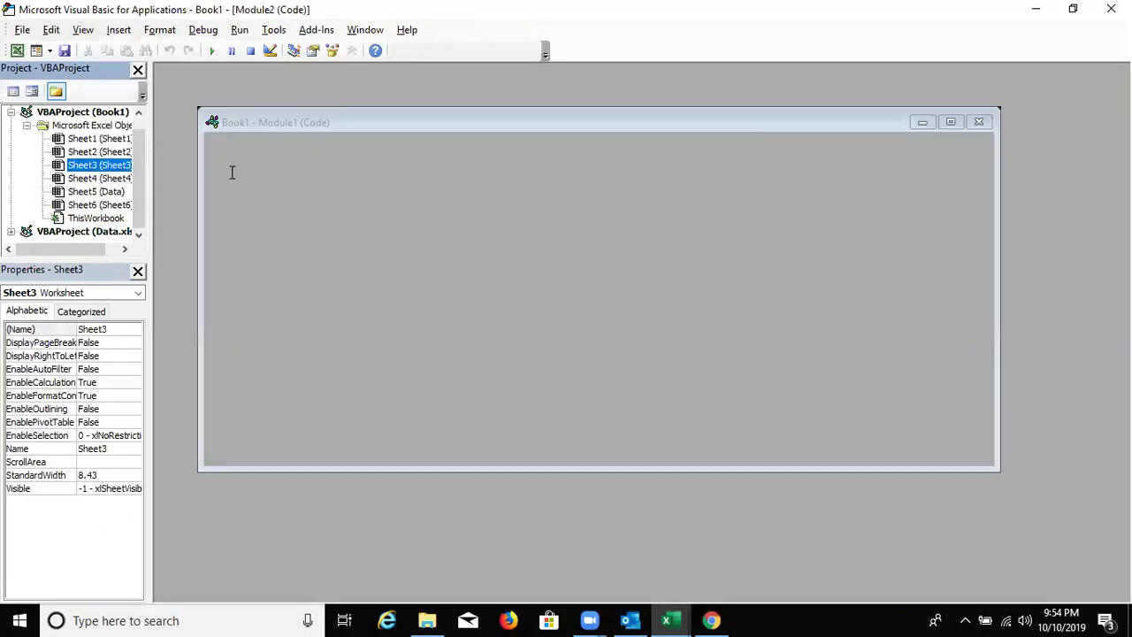
# - Close the Data.xlsm workbook without saving changes
pyautogui.press('super+d')
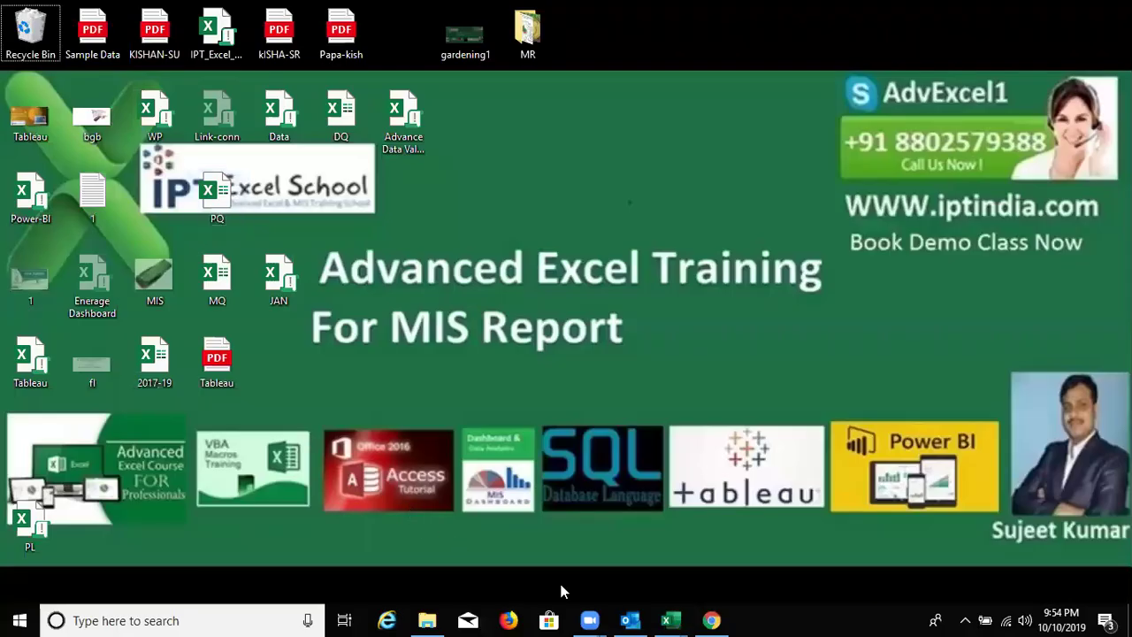
pyautogui.moveTo(670, 620)
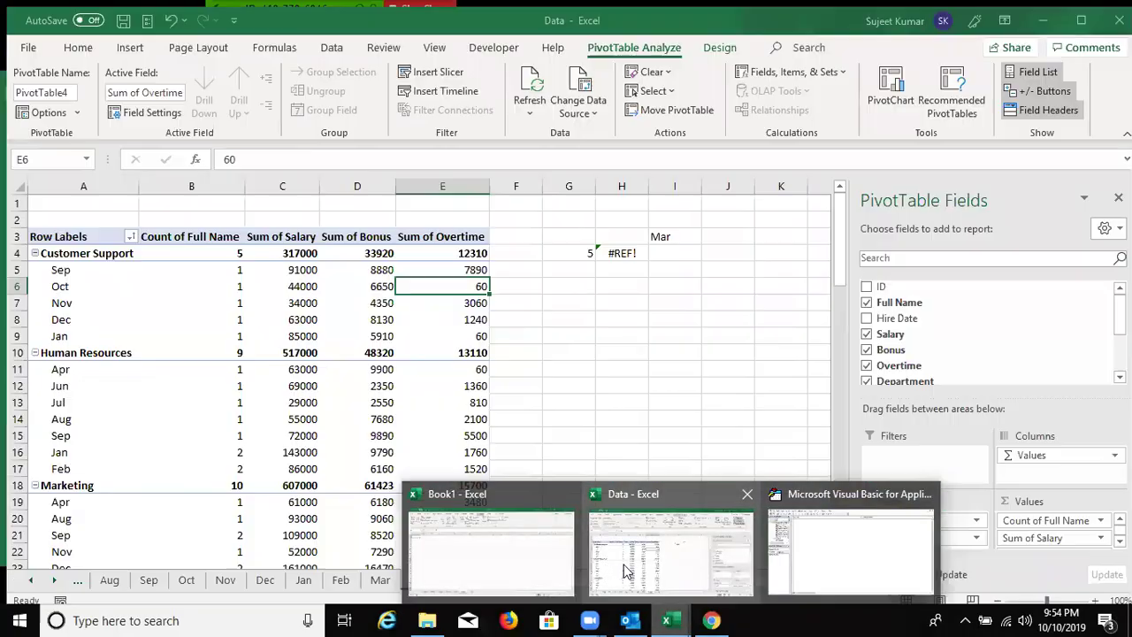
pyautogui.click(626, 571)
pyautogui.hotkey('alt', 'F4')
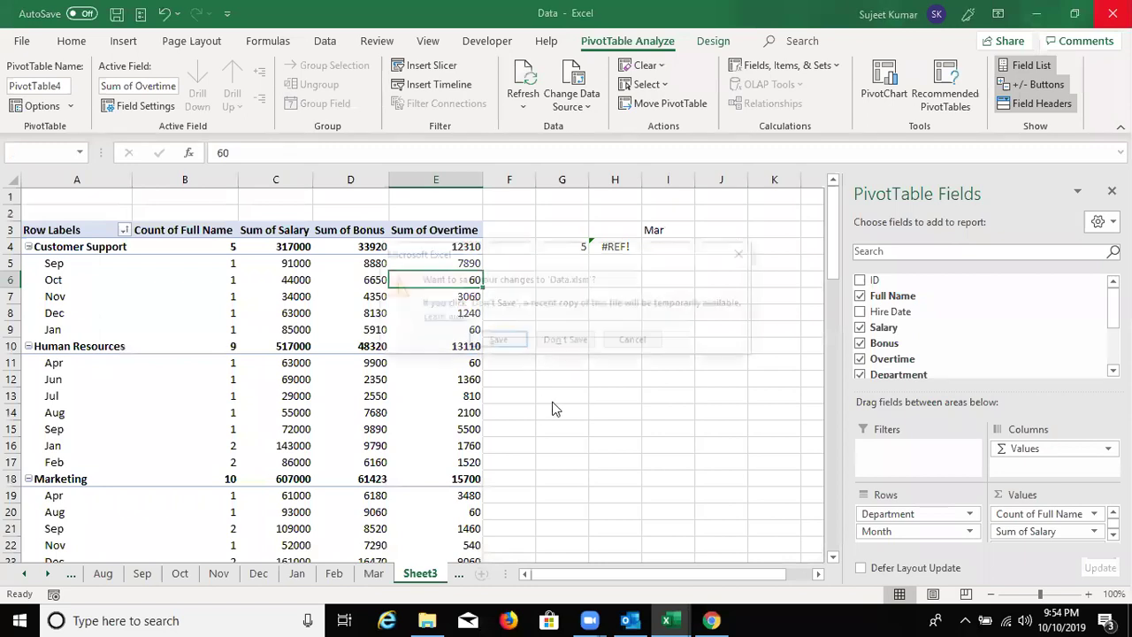
pyautogui.click(572, 348)
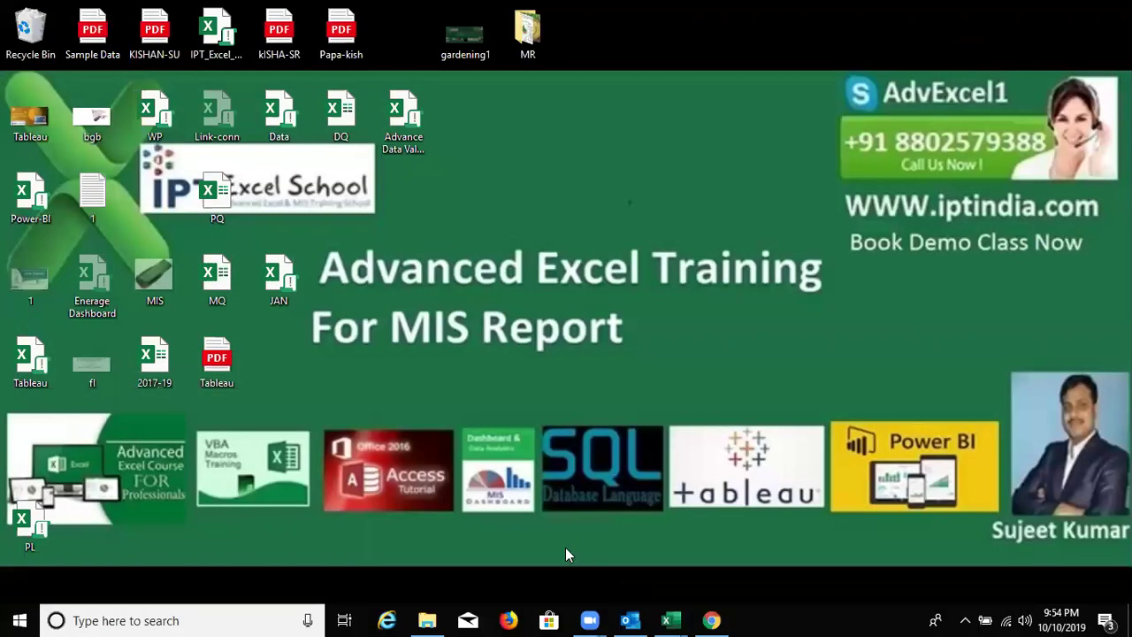
pyautogui.write('8')
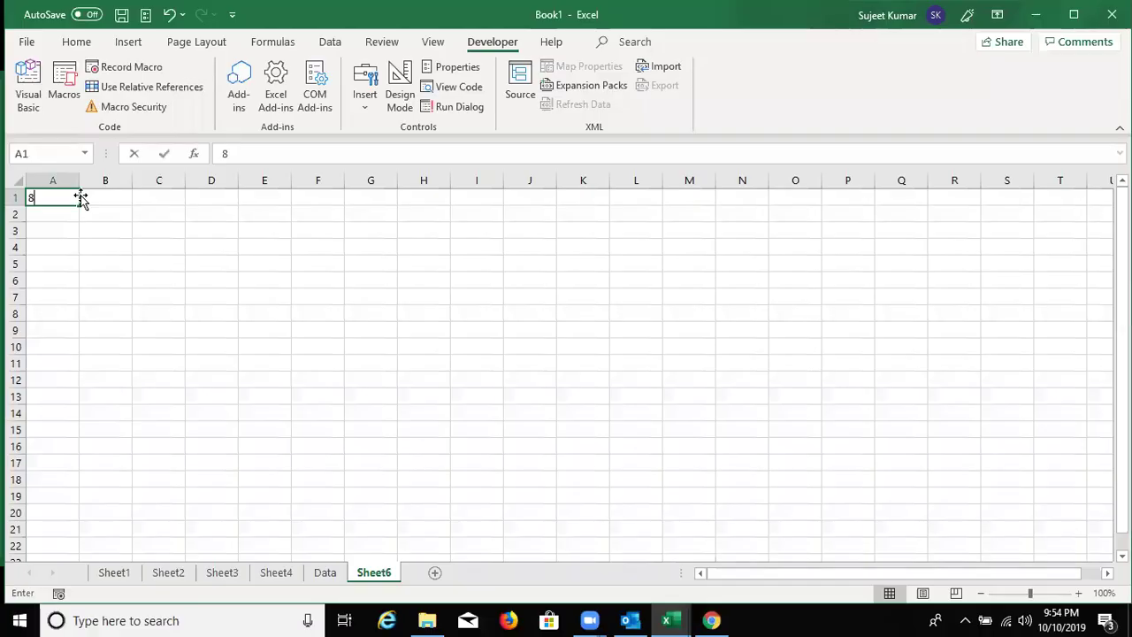
pyautogui.write('5')
pyautogui.press('Return')
pyautogui.write('36')
pyautogui.press('Return')
pyautogui.write('52 36')
pyautogui.press('Return')
pyautogui.write('45')
pyautogui.press('Return')
pyautogui.write('96')
pyautogui.press('Return')
pyautogui.write('25')
pyautogui.press('Return')
pyautogui.write('85')
pyautogui.press('Return')
pyautogui.write('36')
pyautogui.press('Return')
pyautogui.write('52')
pyautogui.press('Return')
pyautogui.write('36')
pyautogui.press('Return')
pyautogui.write('65')
pyautogui.press('Return')
pyautogui.write('25')
pyautogui.press('Return')
pyautogui.click(53, 184)
pyautogui.moveTo(55, 197); pyautogui.dragTo(68, 394)
pyautogui.click(97, 201)
pyautogui.moveTo(98, 201); pyautogui.dragTo(101, 397)
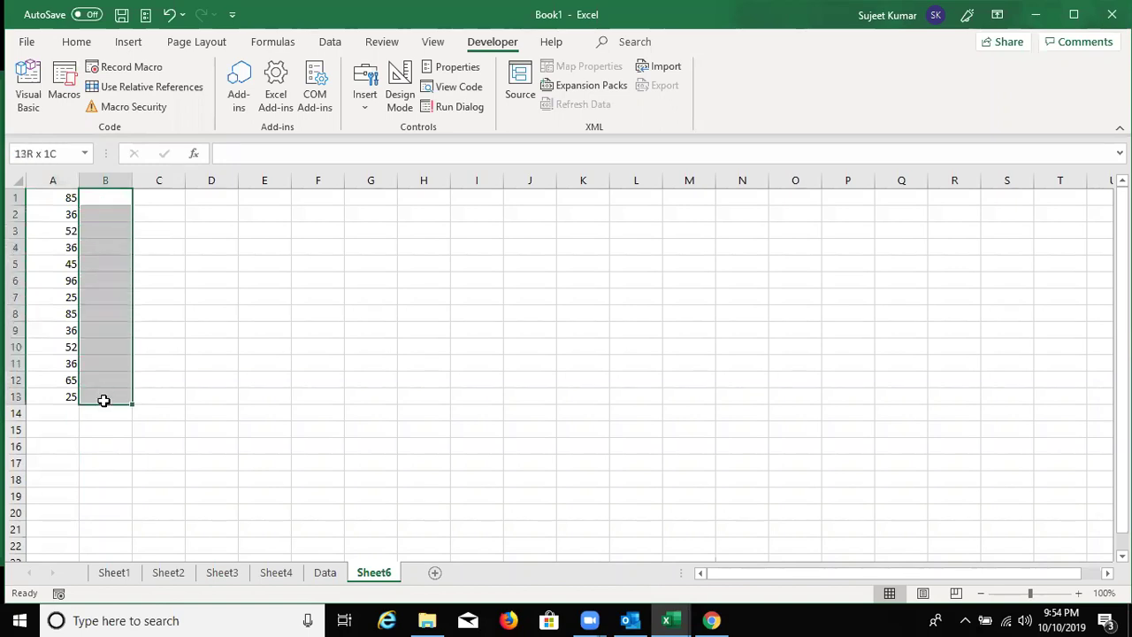
pyautogui.click(46, 196)
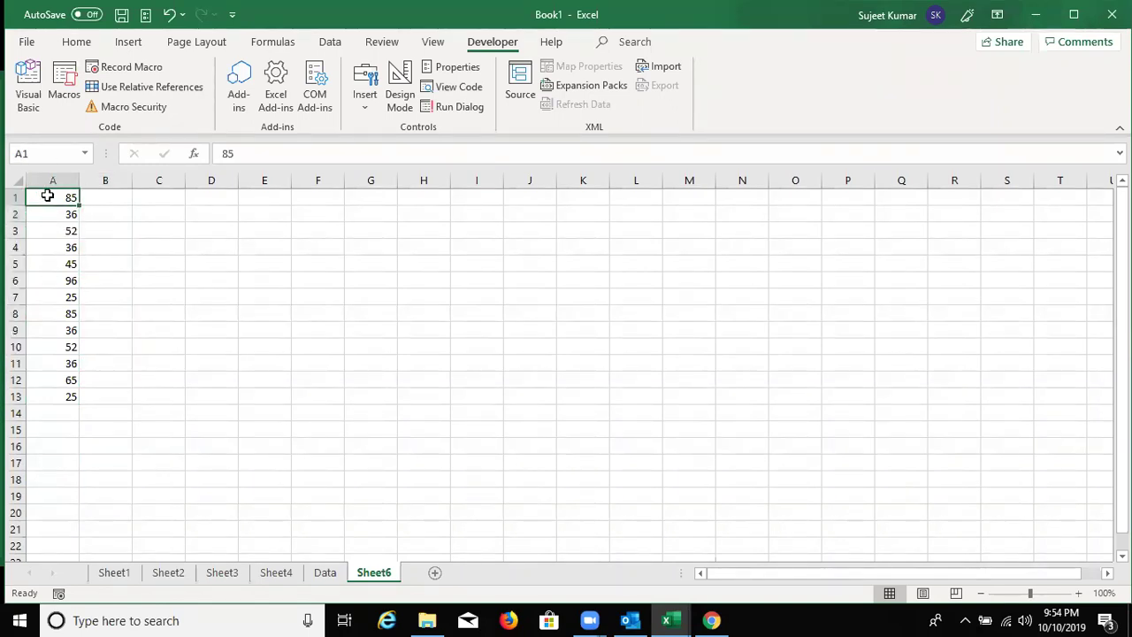
pyautogui.click(65, 406)
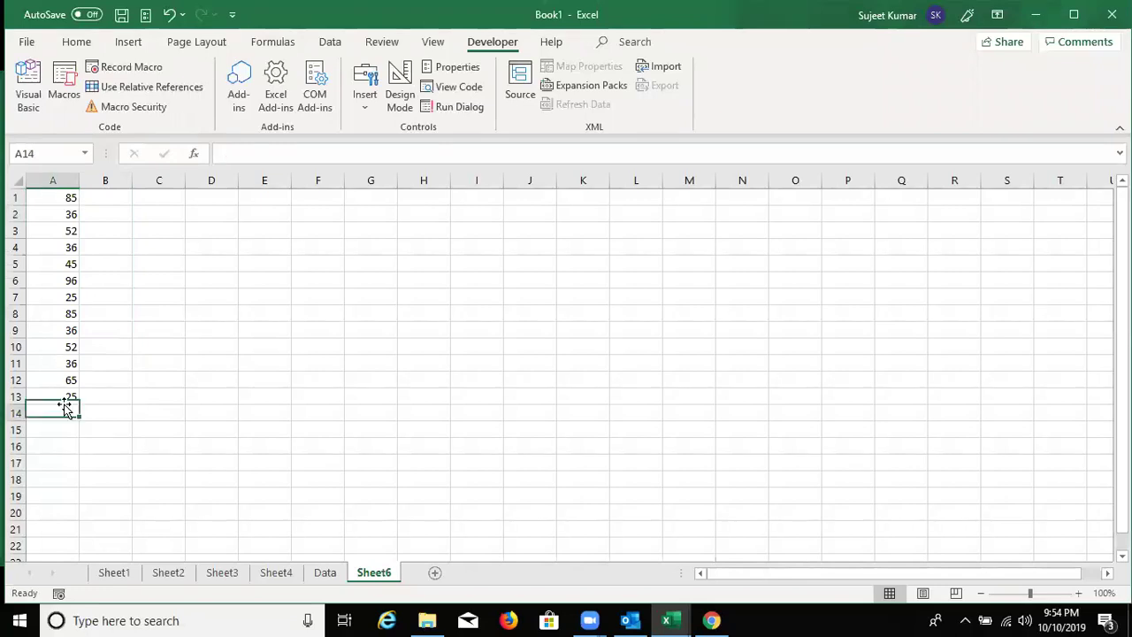
pyautogui.click(65, 490)
pyautogui.press('Up')
pyautogui.press('Up')
pyautogui.press('Up')
pyautogui.press('Up')
pyautogui.press('Up')
pyautogui.press('Up')
pyautogui.press('Up')
pyautogui.press('Up')
pyautogui.hotkey('ctrl', 'Up')
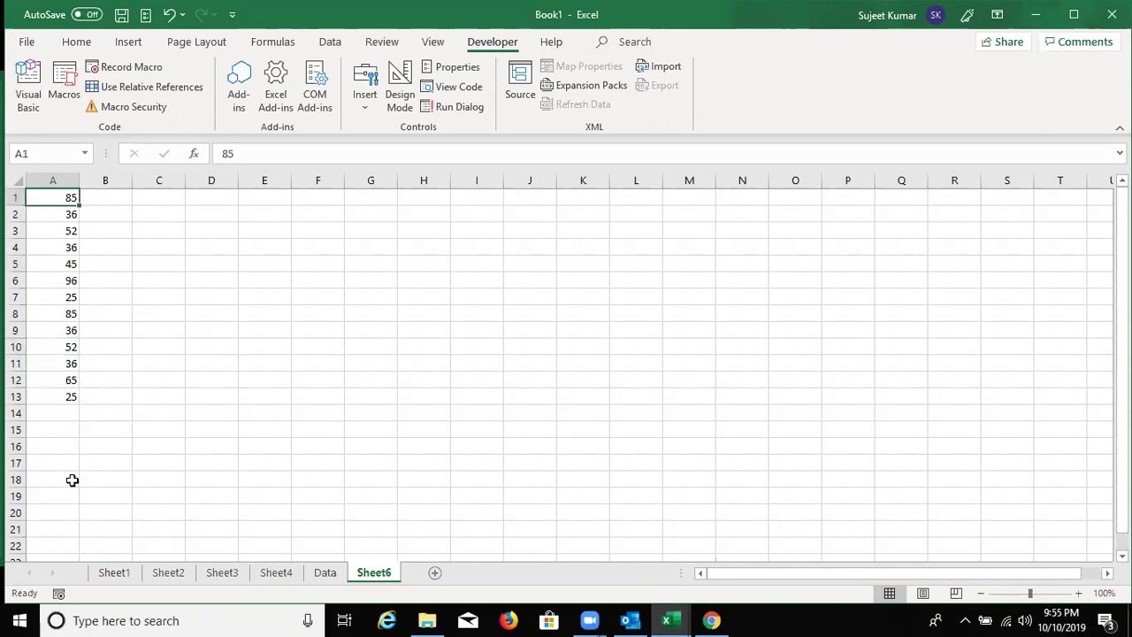
pyautogui.press('Down')
pyautogui.press('Down')
pyautogui.press('Down')
pyautogui.press('Down')
pyautogui.press('Down')
pyautogui.press('Down')
pyautogui.press('Down')
pyautogui.press('Down')
pyautogui.press('Down')
pyautogui.press('Down')
pyautogui.press('Down')
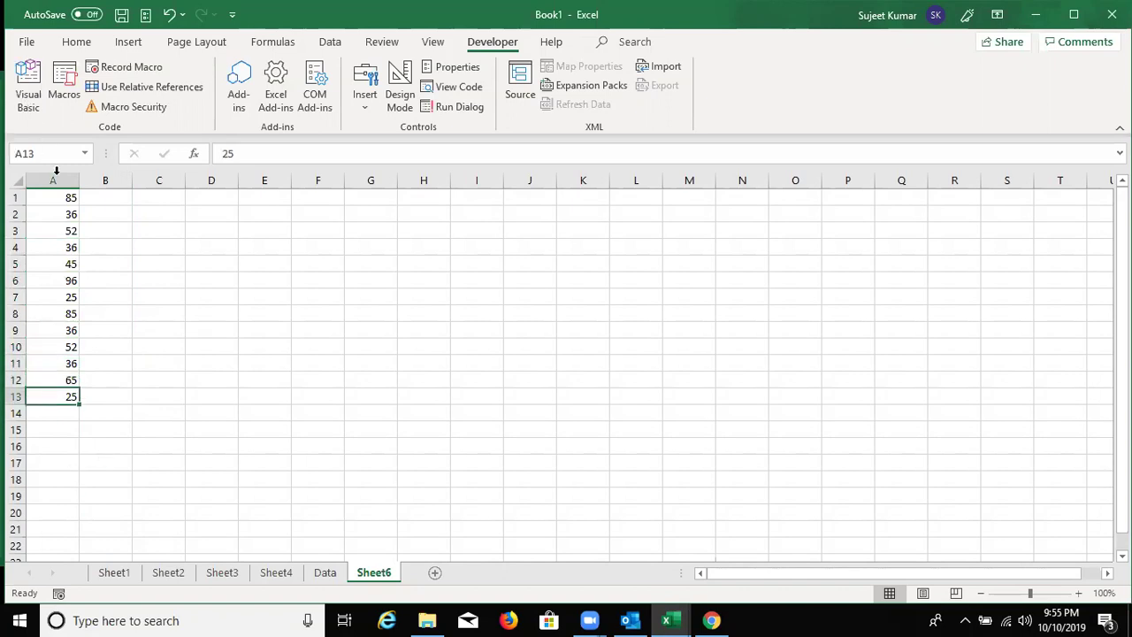
pyautogui.click(105, 197)
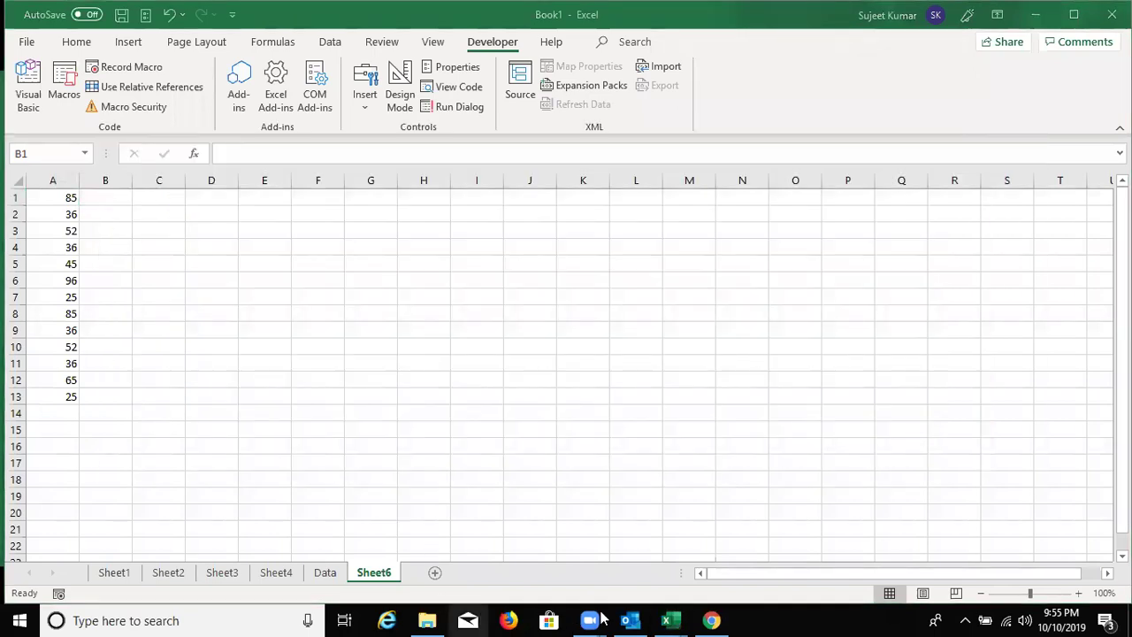
# - In Module1, declare Sub rr() with Dim r As Integer and r = 1
pyautogui.click(698, 571)
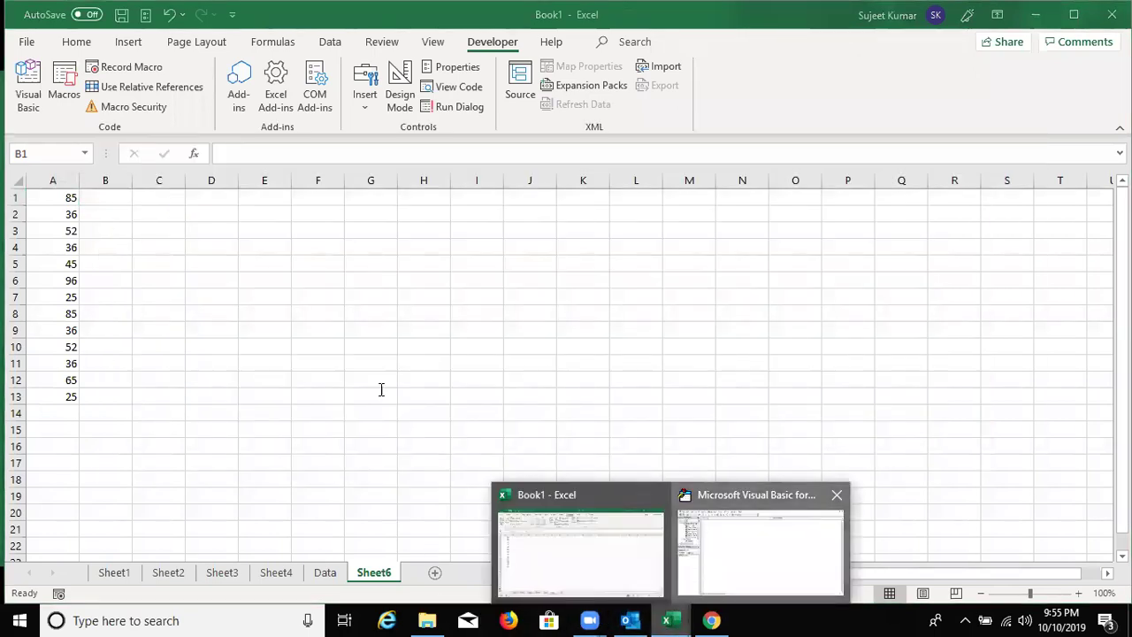
pyautogui.write('sub')
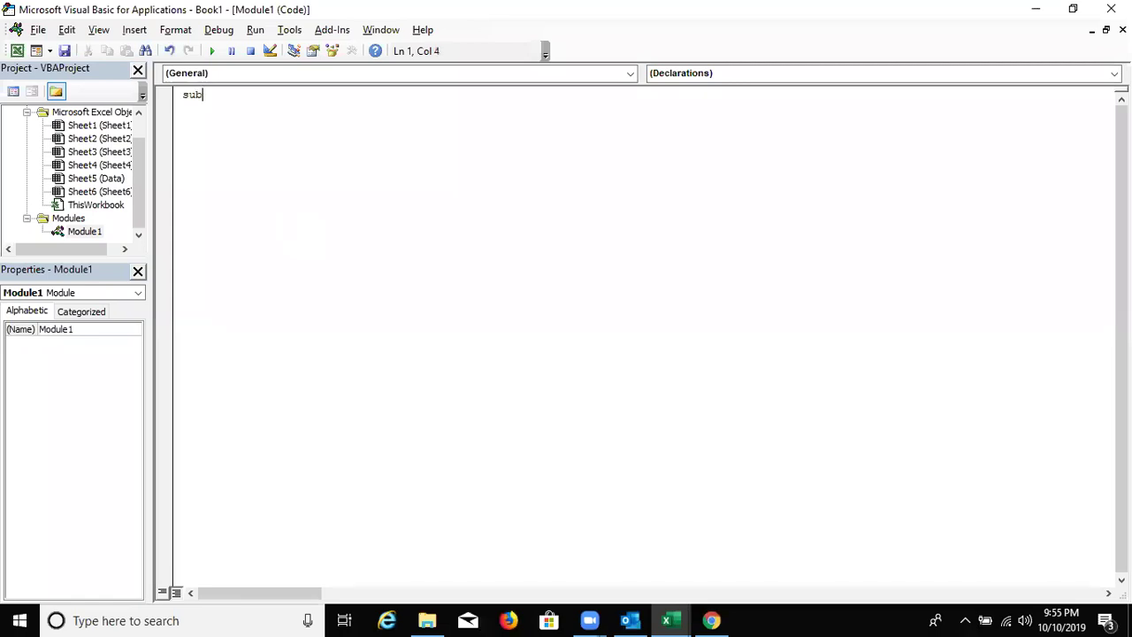
pyautogui.write('rr()')
pyautogui.press('Return')
pyautogui.press('Return')
pyautogui.press('Return')
pyautogui.press('Return')
pyautogui.press('Return')
pyautogui.press('Up')
pyautogui.press('Up')
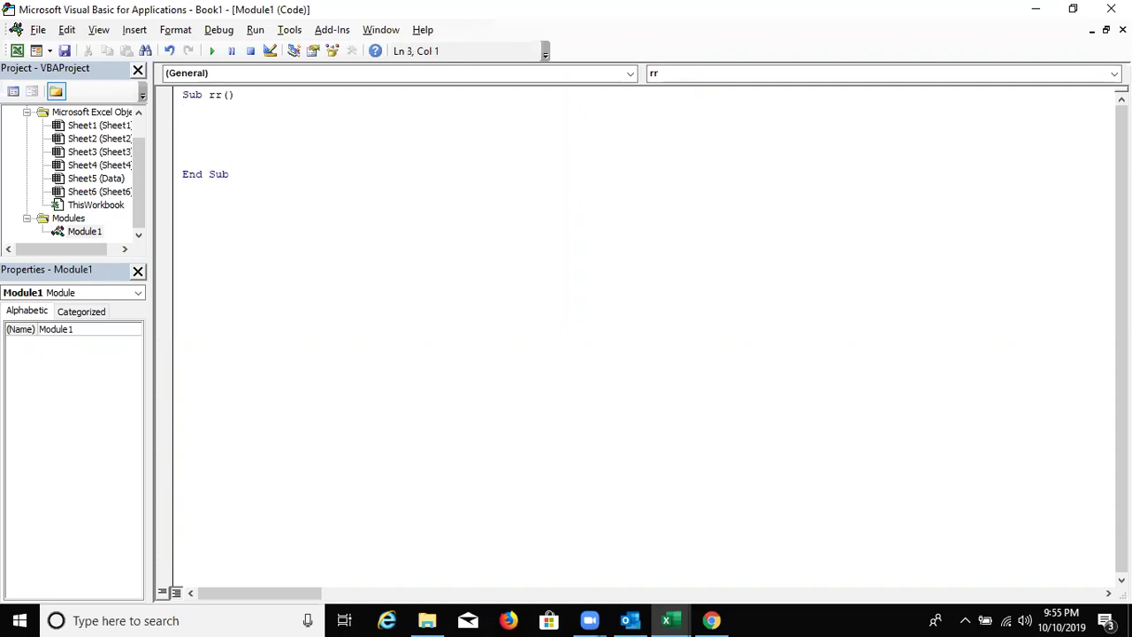
pyautogui.write('dim r ass')
pyautogui.press('BackSpace')
pyautogui.write('in')
pyautogui.press('Tab')
pyautogui.press('Return')
pyautogui.write('r = ')
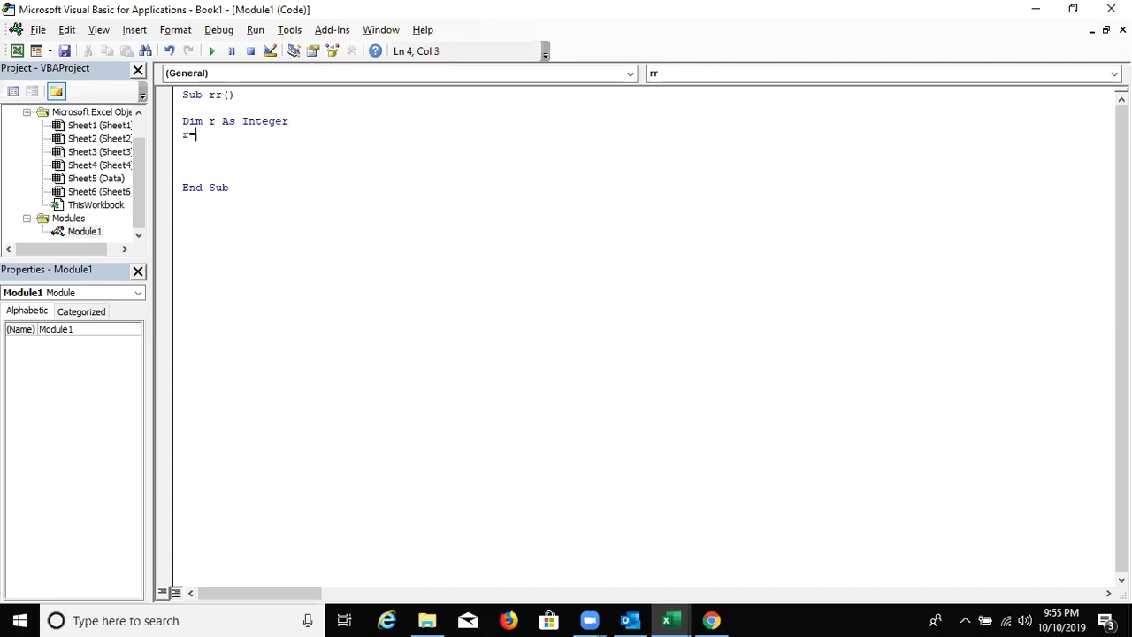
pyautogui.write('1')
pyautogui.press('Return')
pyautogui.press('Return')
# - Add the loop header Do While Range("A" & r).Value <> 0
pyautogui.write('o whil')
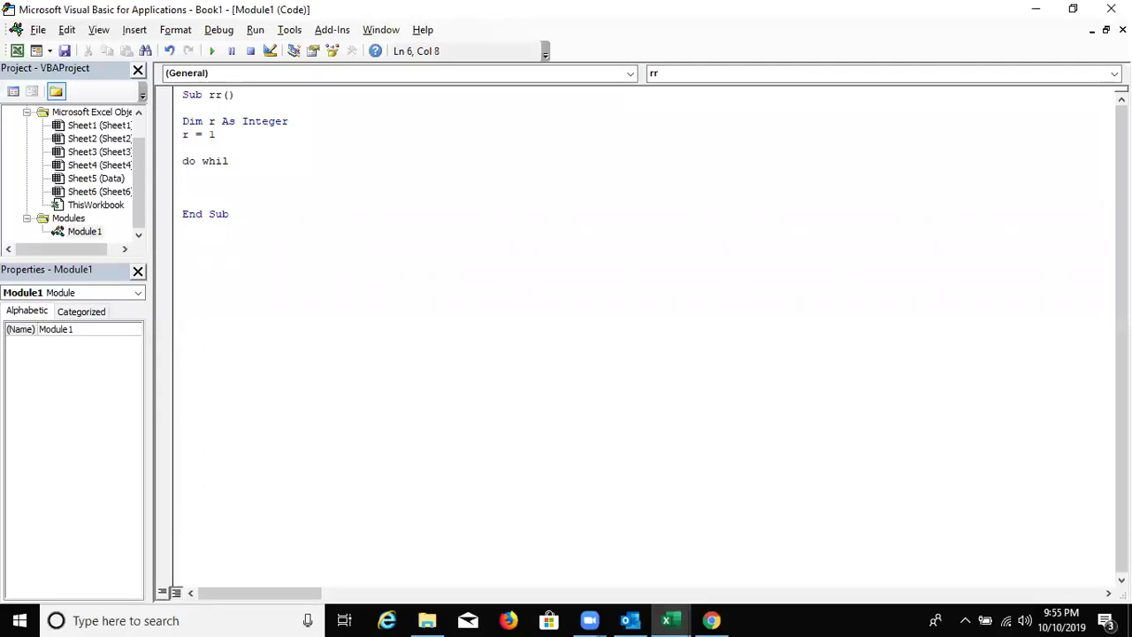
pyautogui.write('e ra')
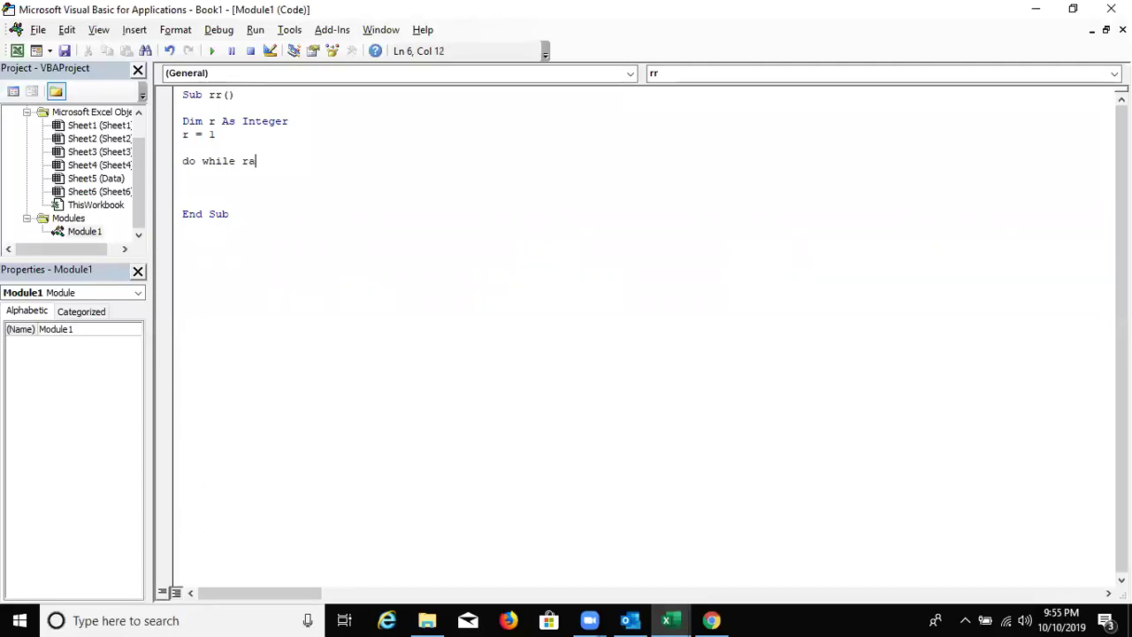
pyautogui.write('nge')
pyautogui.write('("A" ')
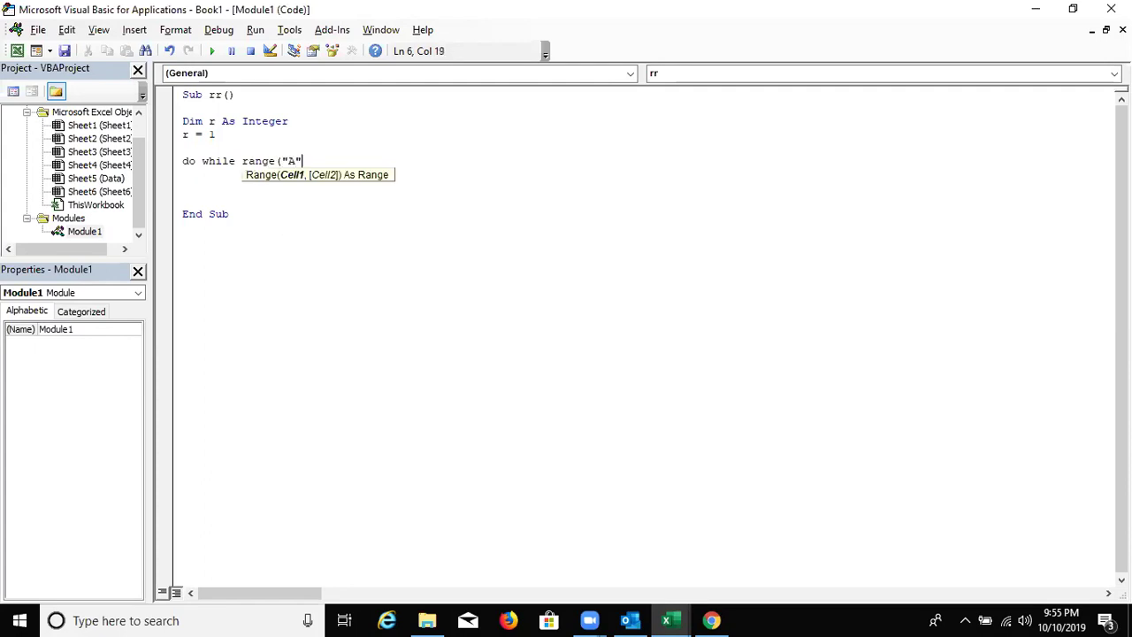
pyautogui.write('& i')
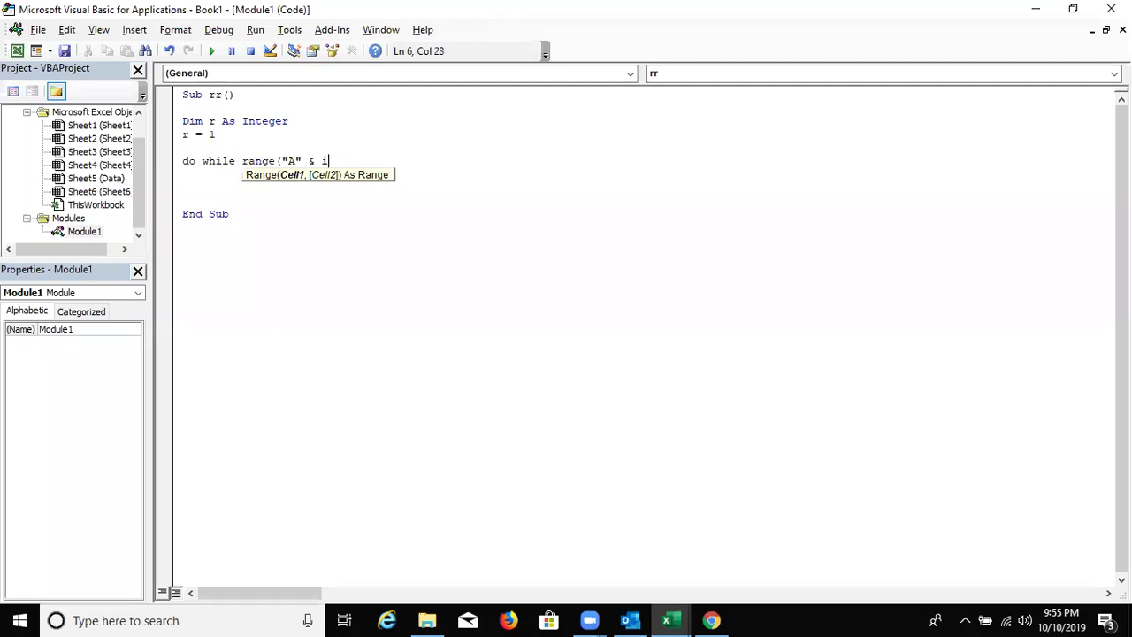
pyautogui.write(').')
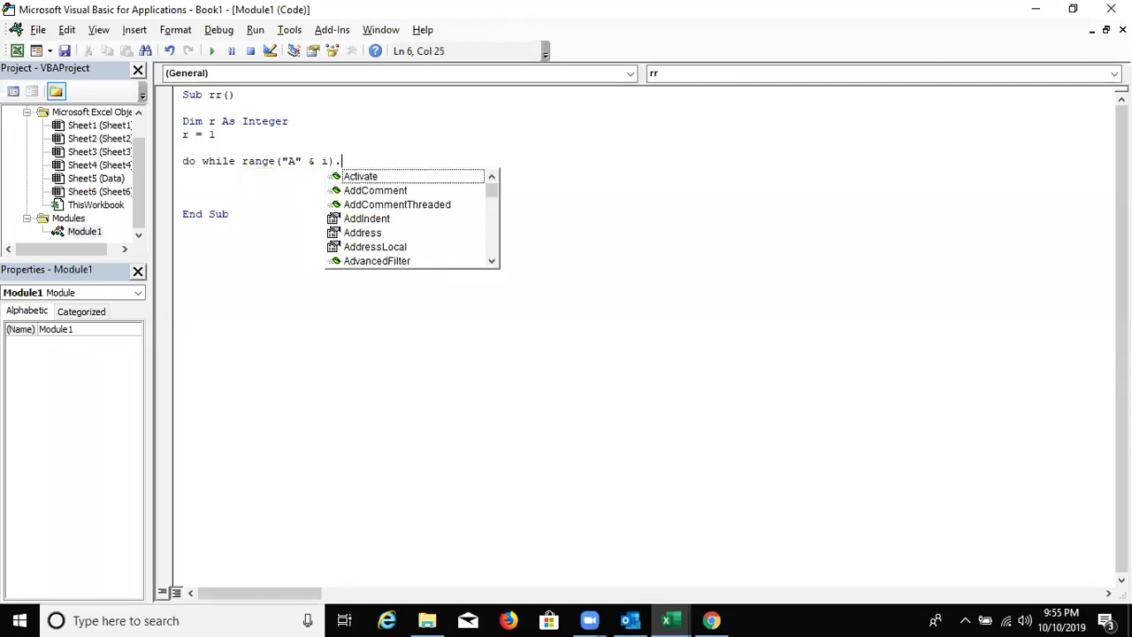
pyautogui.write('v')
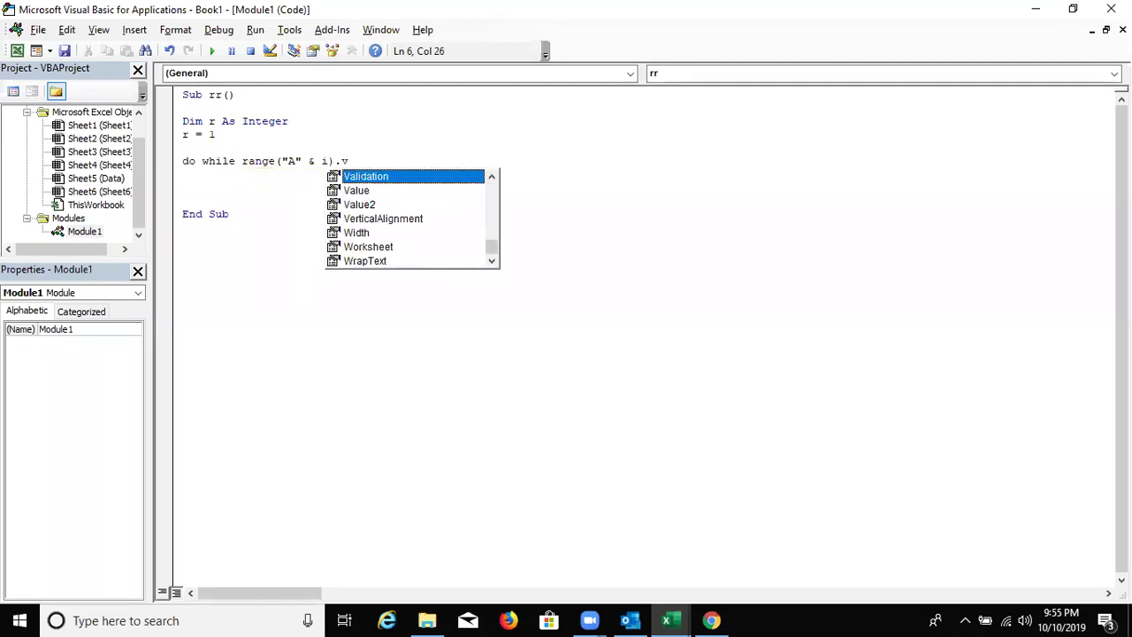
pyautogui.press('Down')
pyautogui.press('Tab')
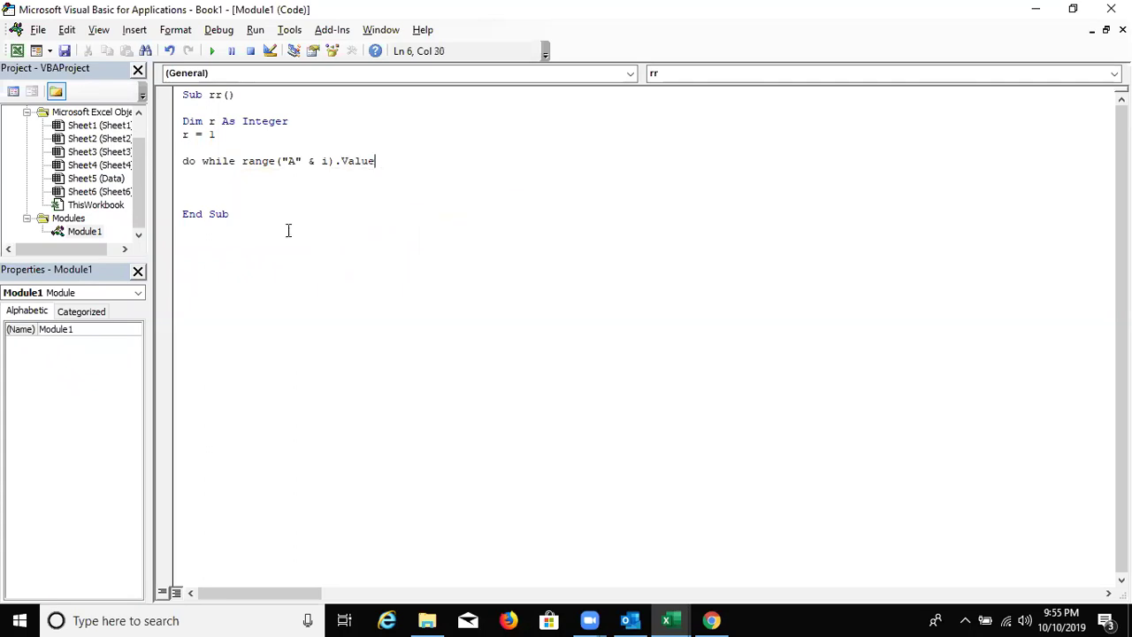
pyautogui.write('<> ')
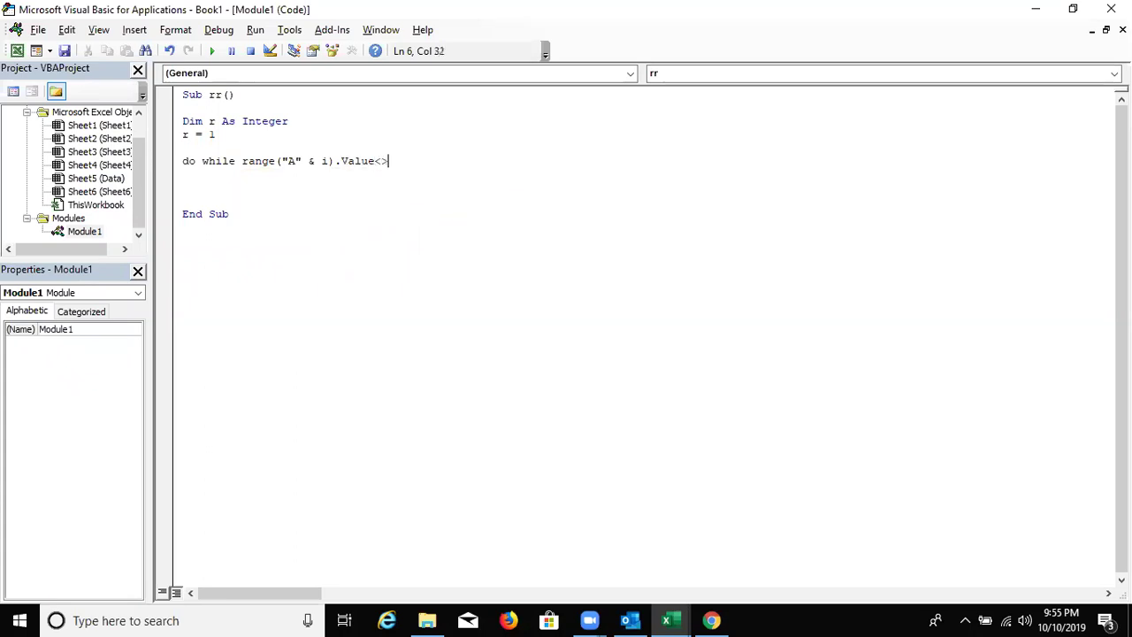
pyautogui.write('0')
pyautogui.press('Return')
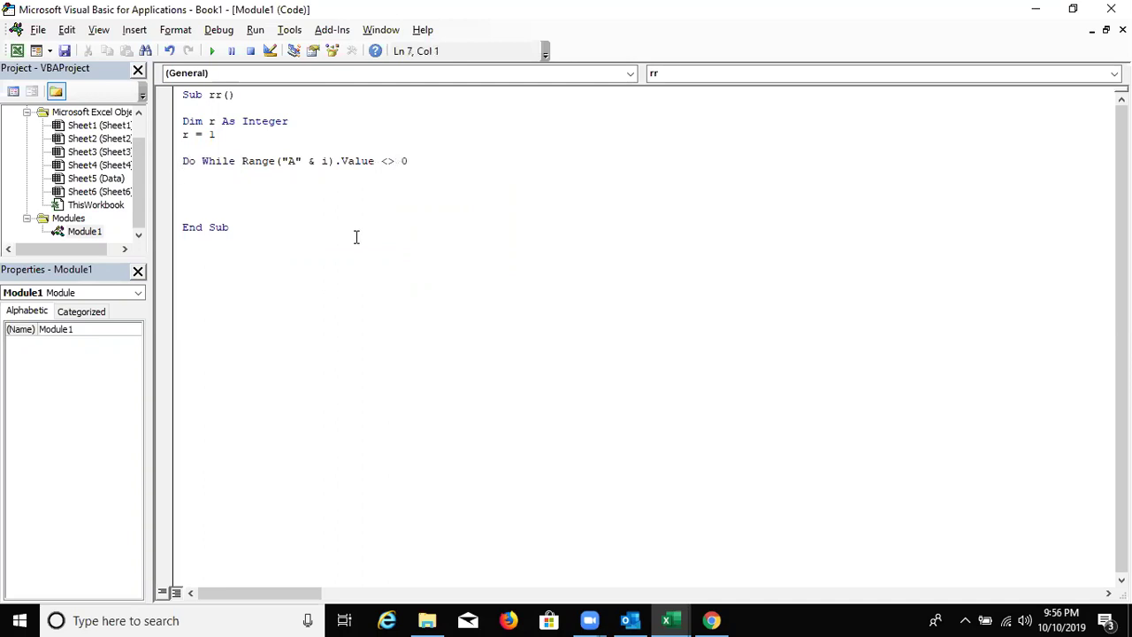
pyautogui.click(326, 161)
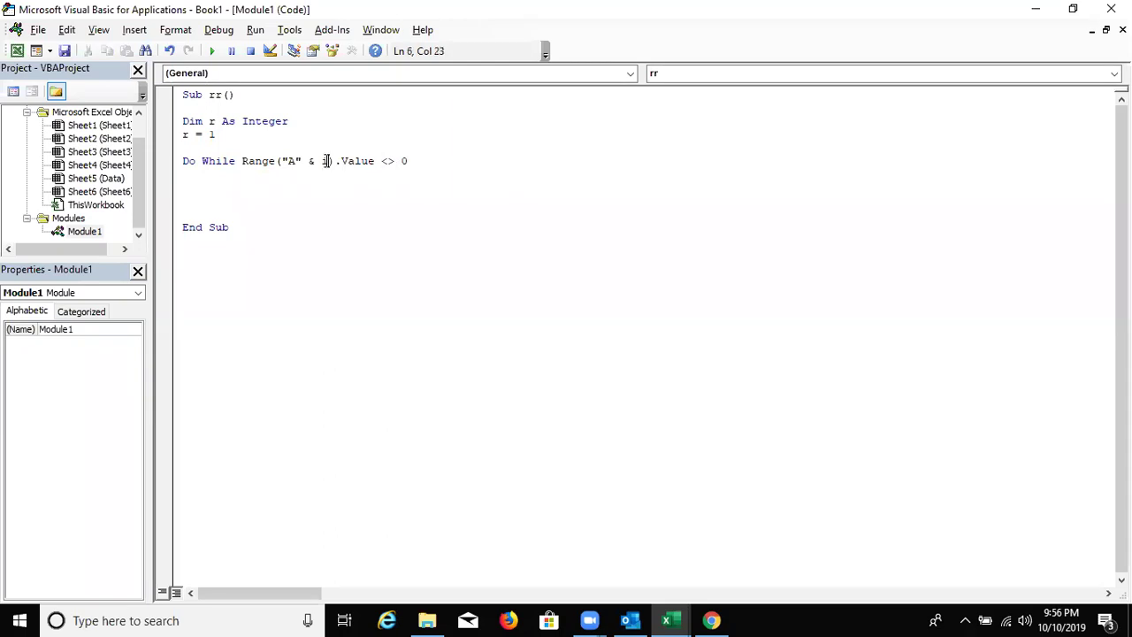
pyautogui.press('BackSpace')
pyautogui.write('r')
# - Fill the loop body with Range("A" & r) = 800 and r = r + 1, closed by Loop
pyautogui.click(343, 190)
pyautogui.moveTo(374, 163); pyautogui.dragTo(247, 169)
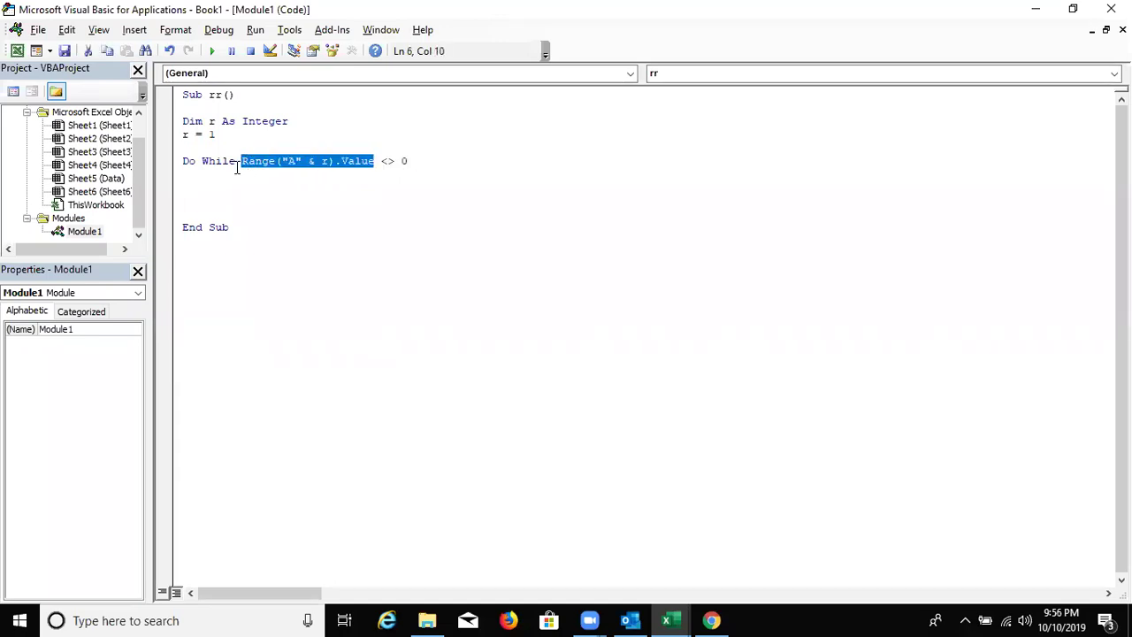
pyautogui.hotkey('ctrl', 'c')
pyautogui.click(229, 175)
pyautogui.hotkey('ctrl', 'v')
pyautogui.write('=800')
pyautogui.press('Return')
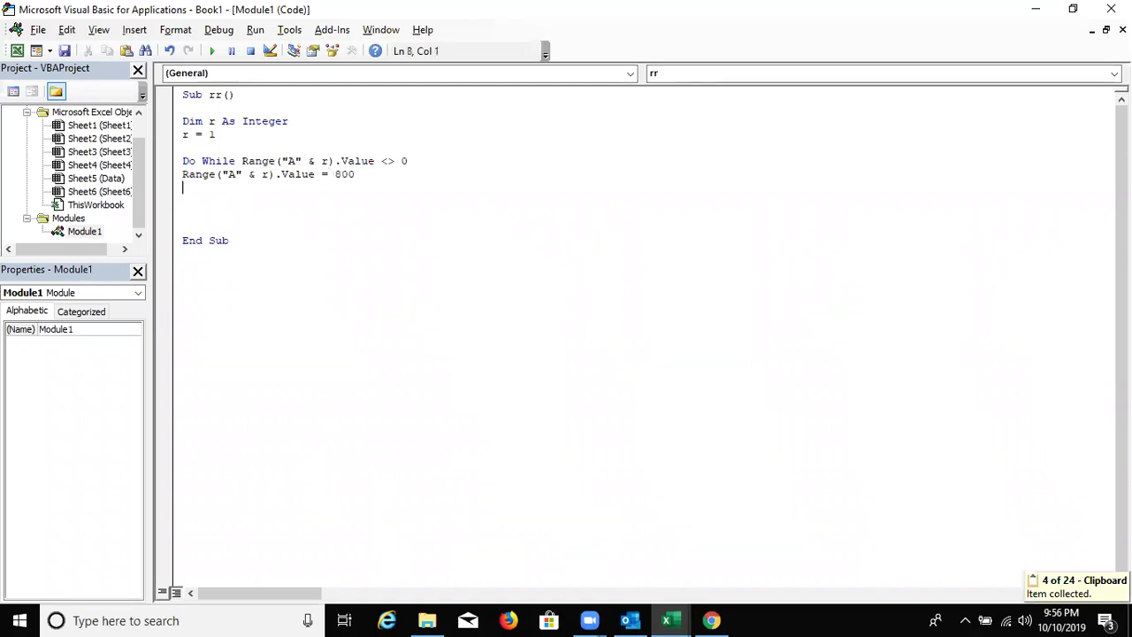
pyautogui.write('r = r + 1')
pyautogui.press('Return')
pyautogui.write('loop')
pyautogui.click(215, 229)
pyautogui.click(214, 174)
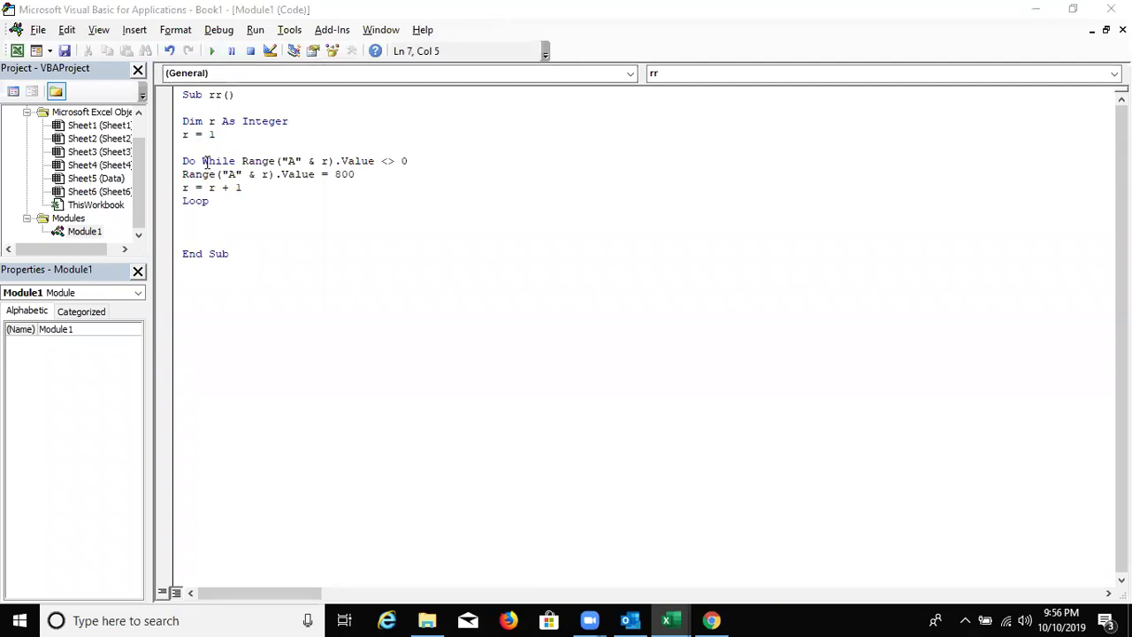
pyautogui.hotkey('alt', 'Tab')
pyautogui.hotkey('alt', 'Tab')
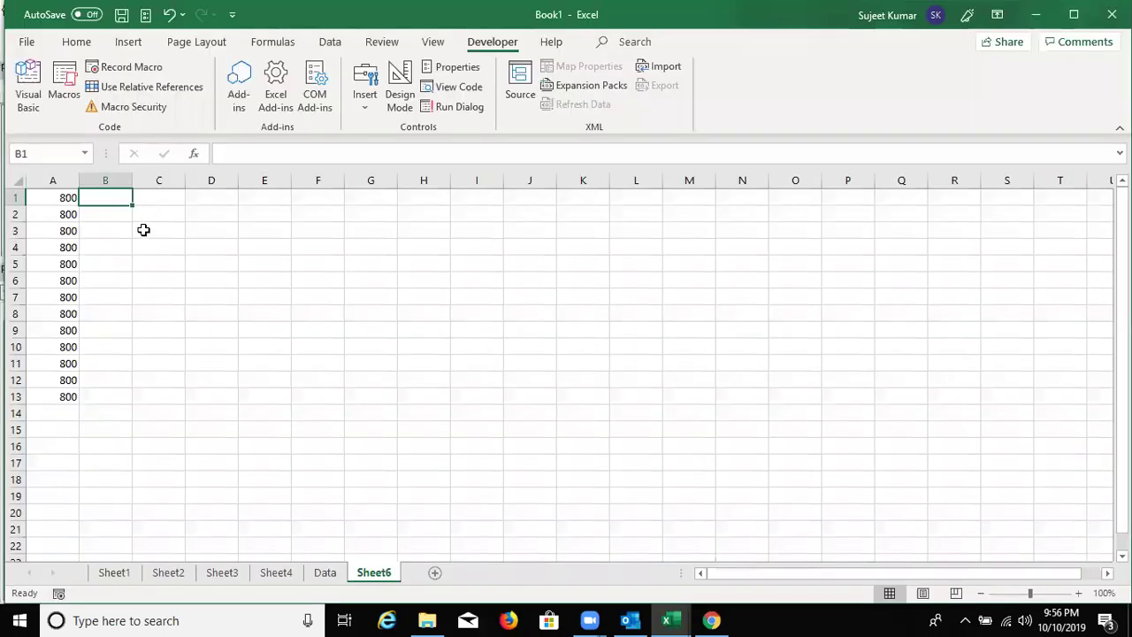
# - Copy the Data sheet's Jan figures and paste them into Sheet6 at A1 and A8
pyautogui.hotkey('ctrl', 'pageup')
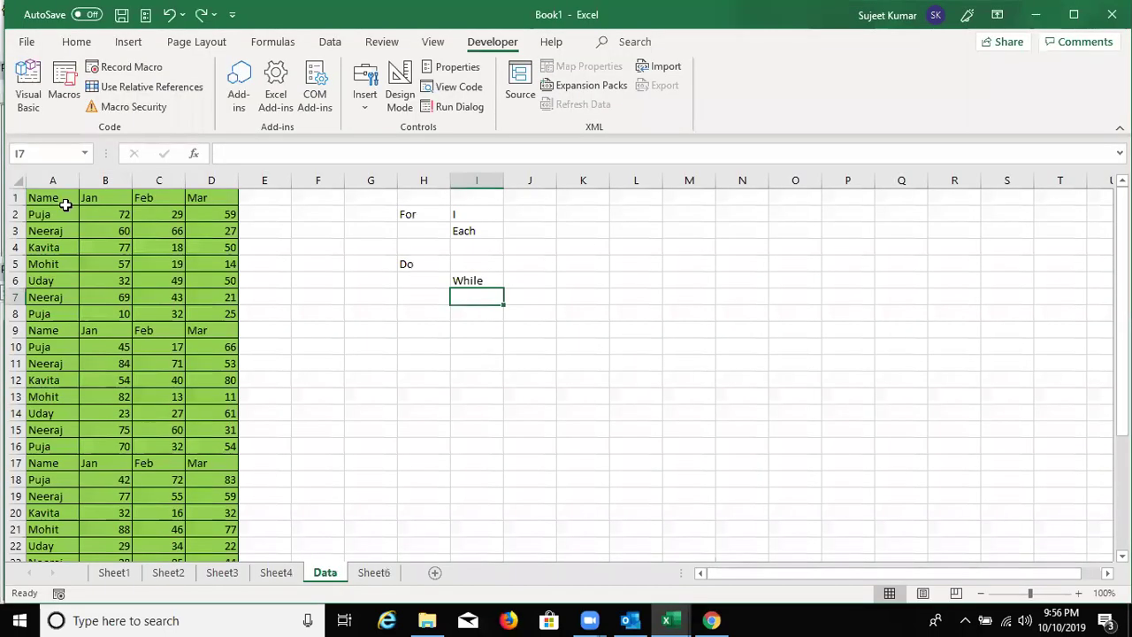
pyautogui.moveTo(124, 214); pyautogui.dragTo(124, 314)
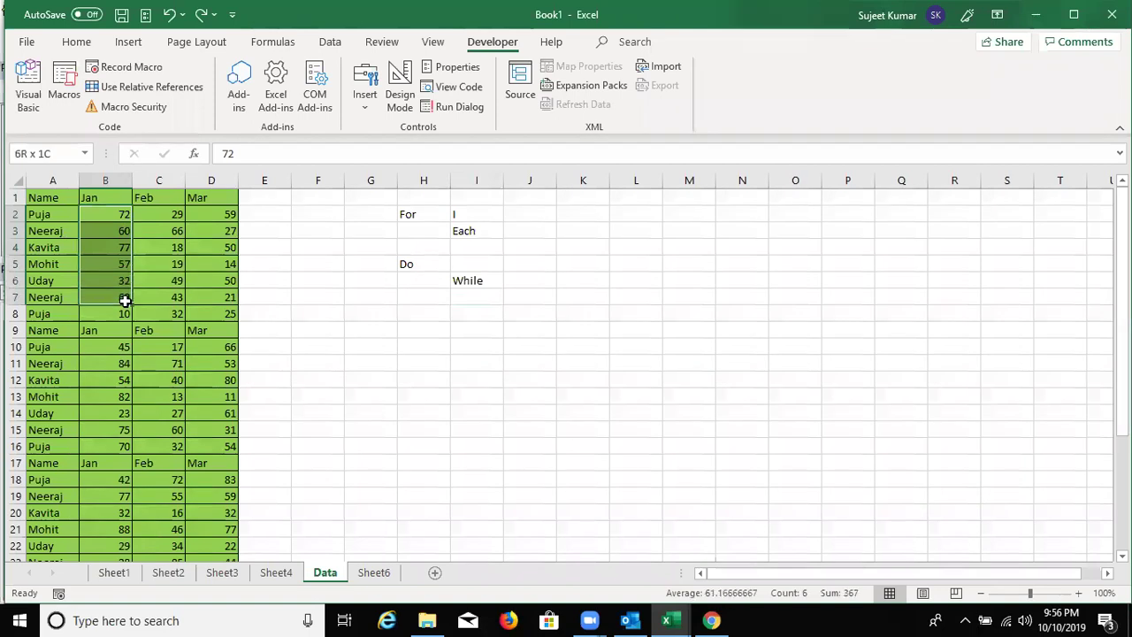
pyautogui.hotkey('ctrl', 'c')
pyautogui.click(371, 572)
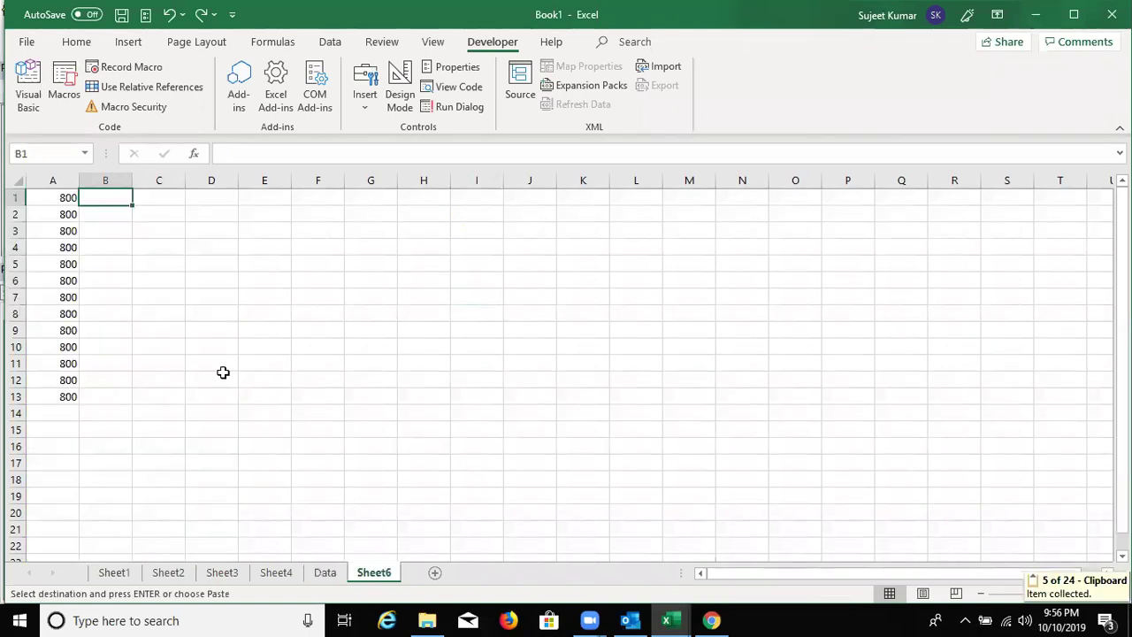
pyautogui.click(61, 198)
pyautogui.hotkey('ctrl', 'v')
pyautogui.click(56, 315)
pyautogui.hotkey('ctrl', 'v')
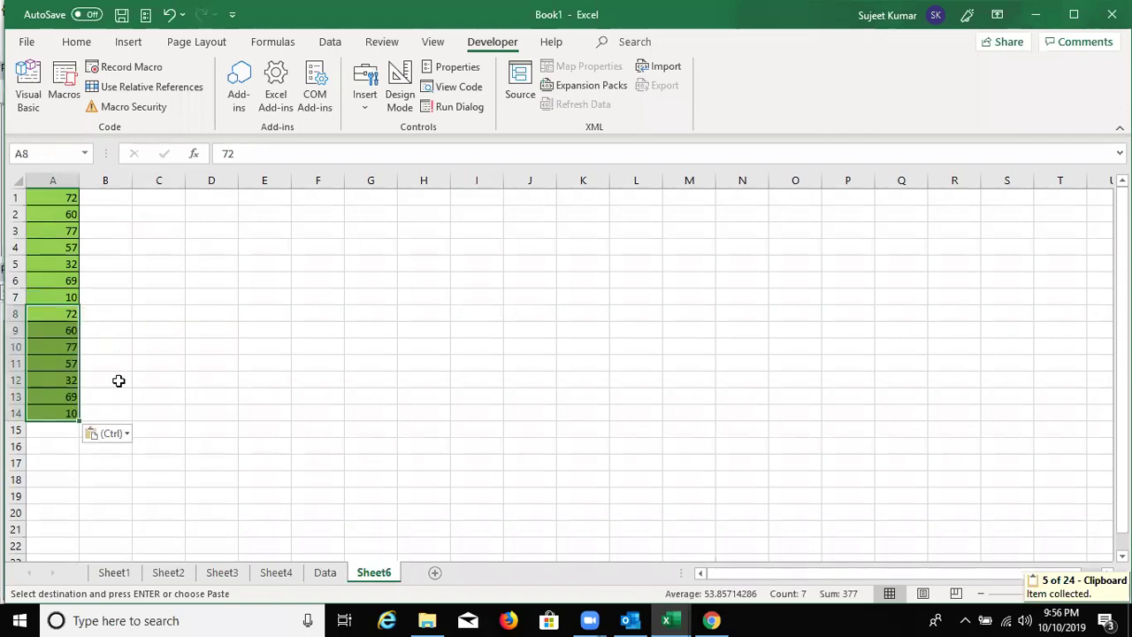
pyautogui.click(156, 323)
# - Back in the code editor, delete the column letter A in the loop's assignment line
pyautogui.hotkey('alt', 'Tab')
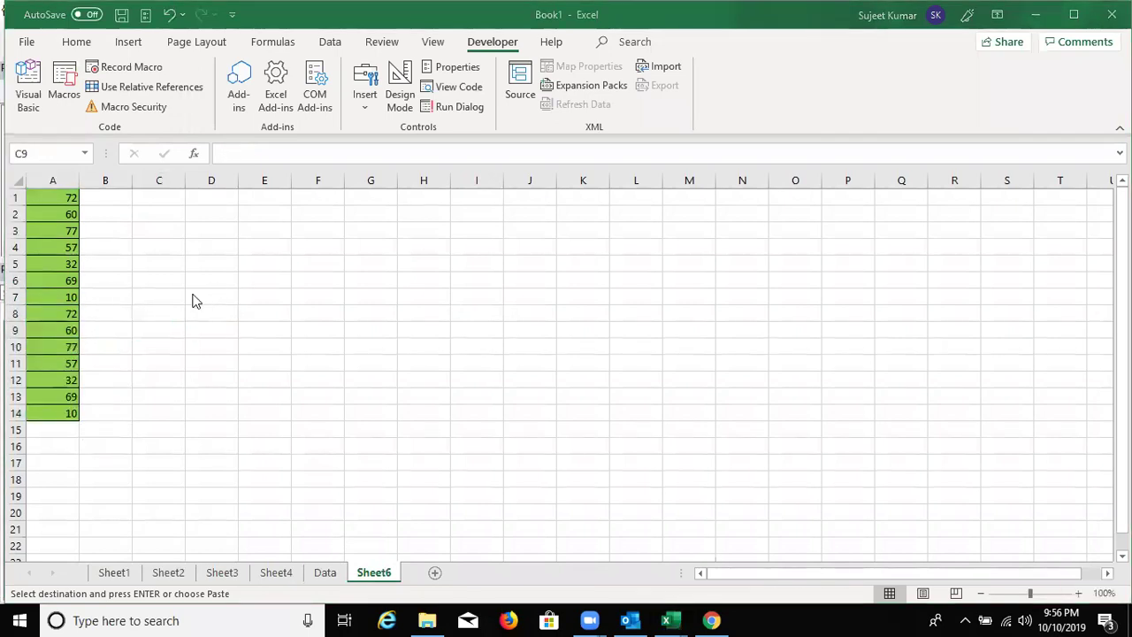
pyautogui.press('Tab')
pyautogui.click(233, 174)
pyautogui.press('BackSpace')
# - Make the assignment target column b, then run rr from Excel's Macros list to fill B1:B14 with 800
pyautogui.write('b')
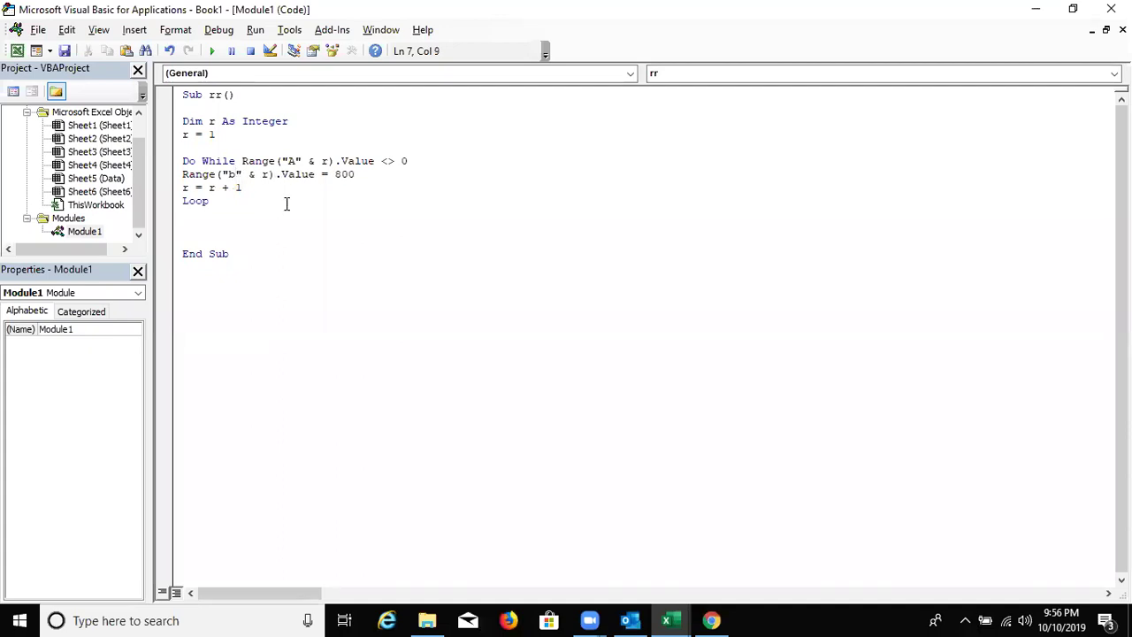
pyautogui.hotkey('alt', 'Tab')
pyautogui.hotkey('alt', 'Tab')
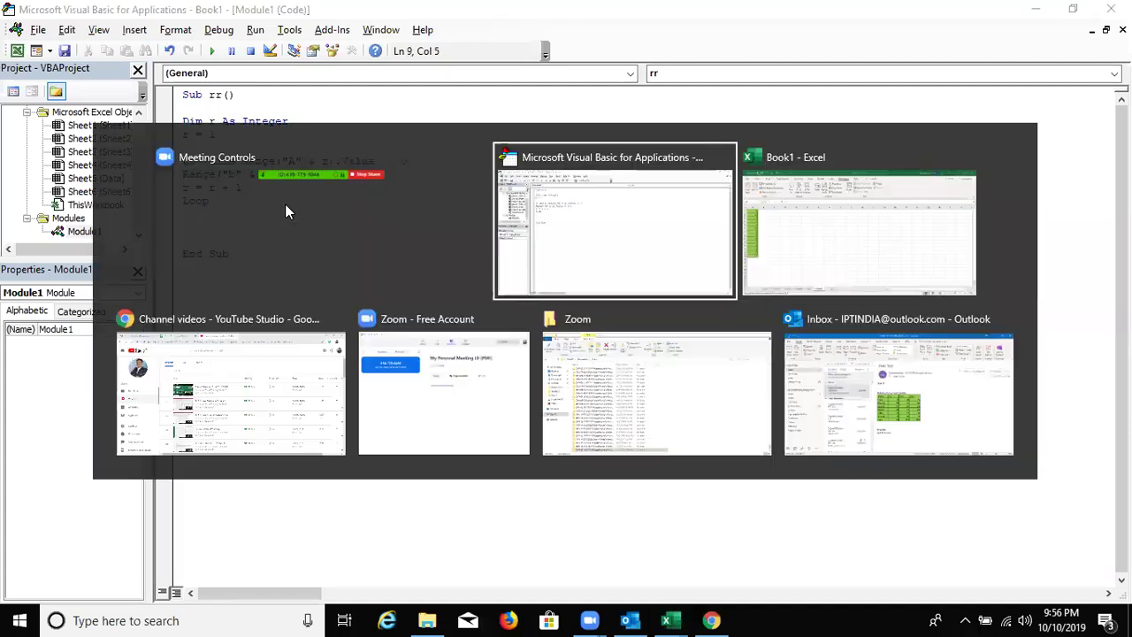
pyautogui.hotkey('alt', 'Tab')
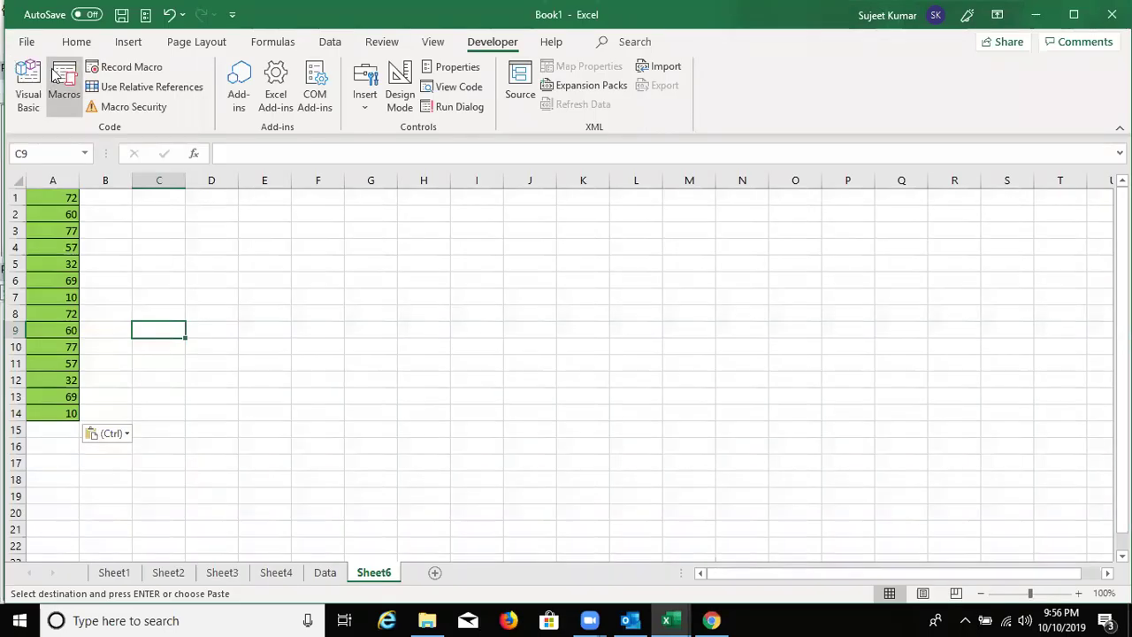
pyautogui.click(53, 78)
pyautogui.click(655, 254)
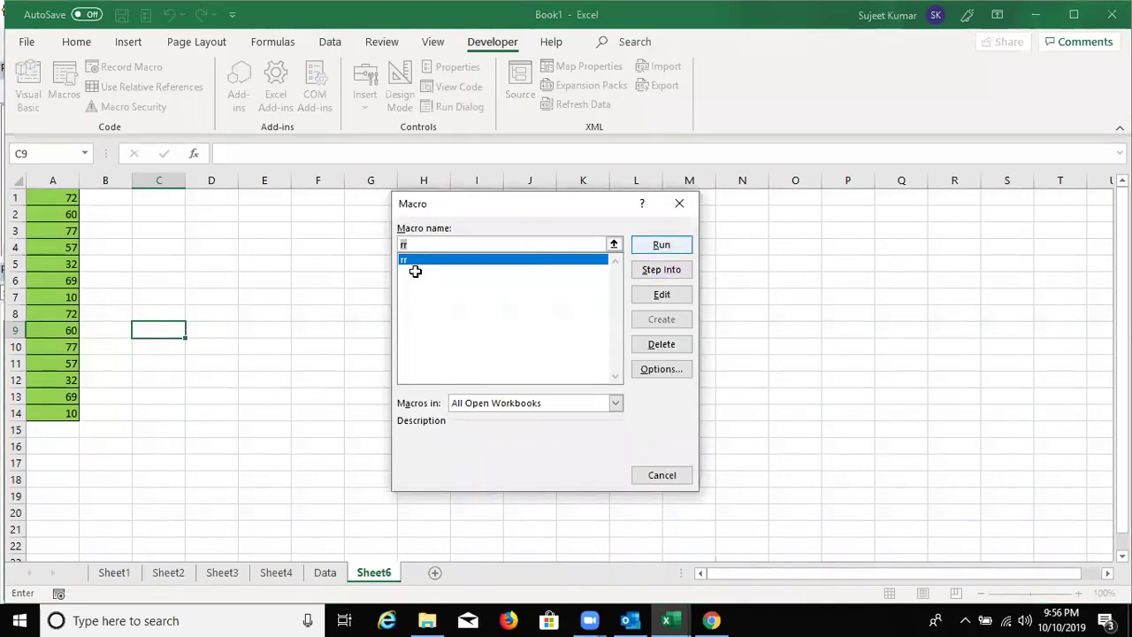
pyautogui.scroll(-3, 84, 362)
pyautogui.scroll(3, 84, 356)
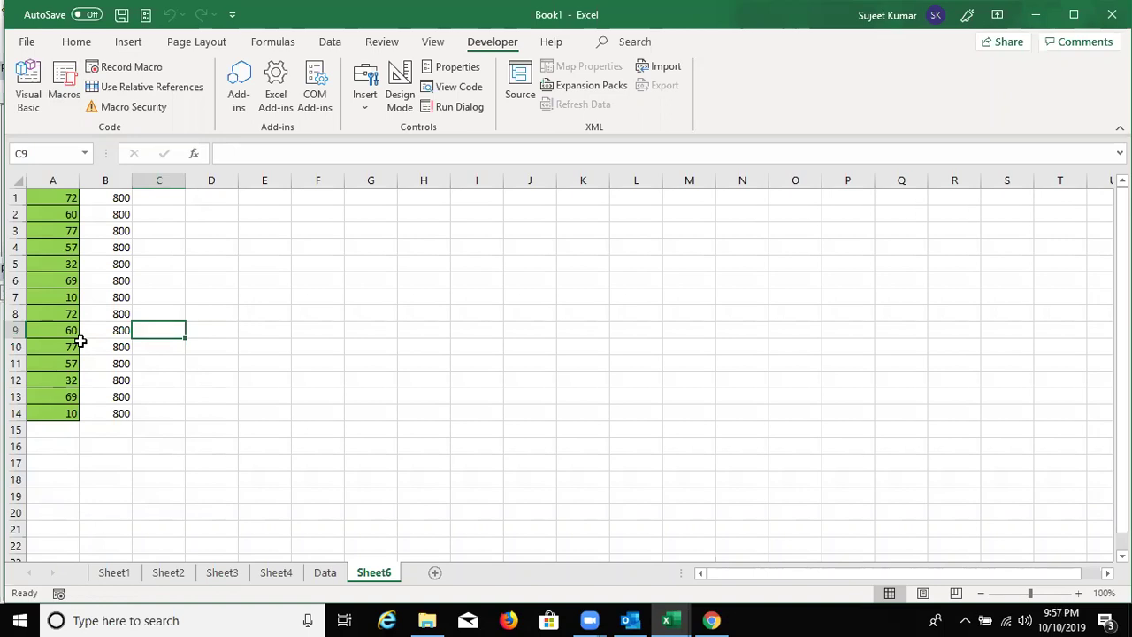
# - Highlight the <> comparison, counter r, column A reference and r = r + 1 line
pyautogui.hotkey('alt', 'Tab')
pyautogui.hotkey('alt', 'Tab')
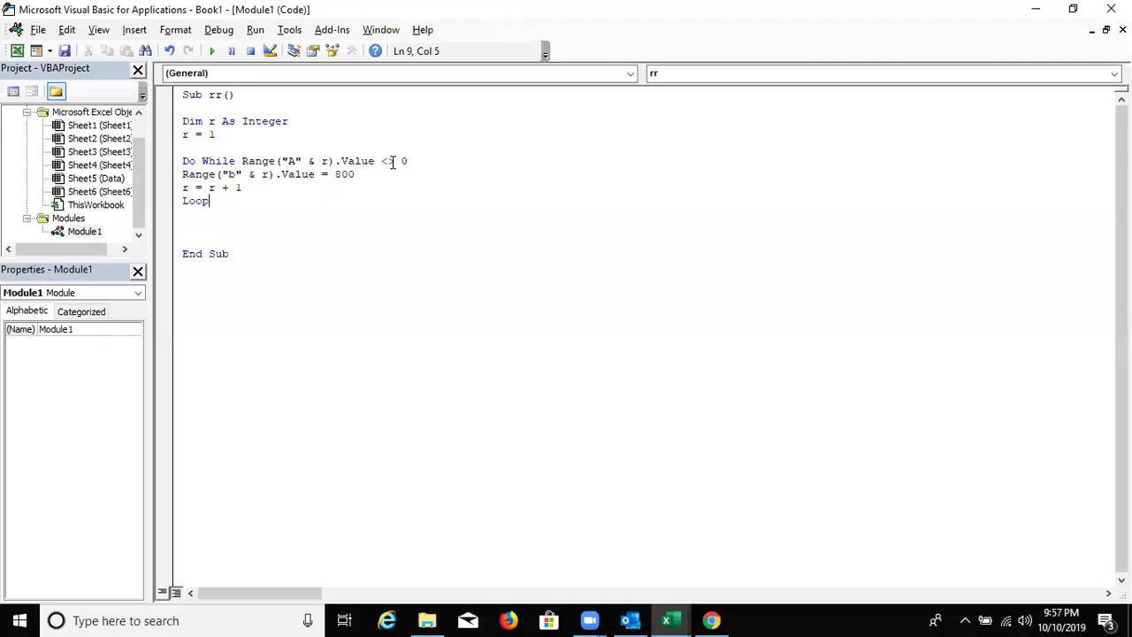
pyautogui.doubleClick(392, 162)
pyautogui.click(239, 161)
pyautogui.moveTo(239, 161); pyautogui.dragTo(370, 168)
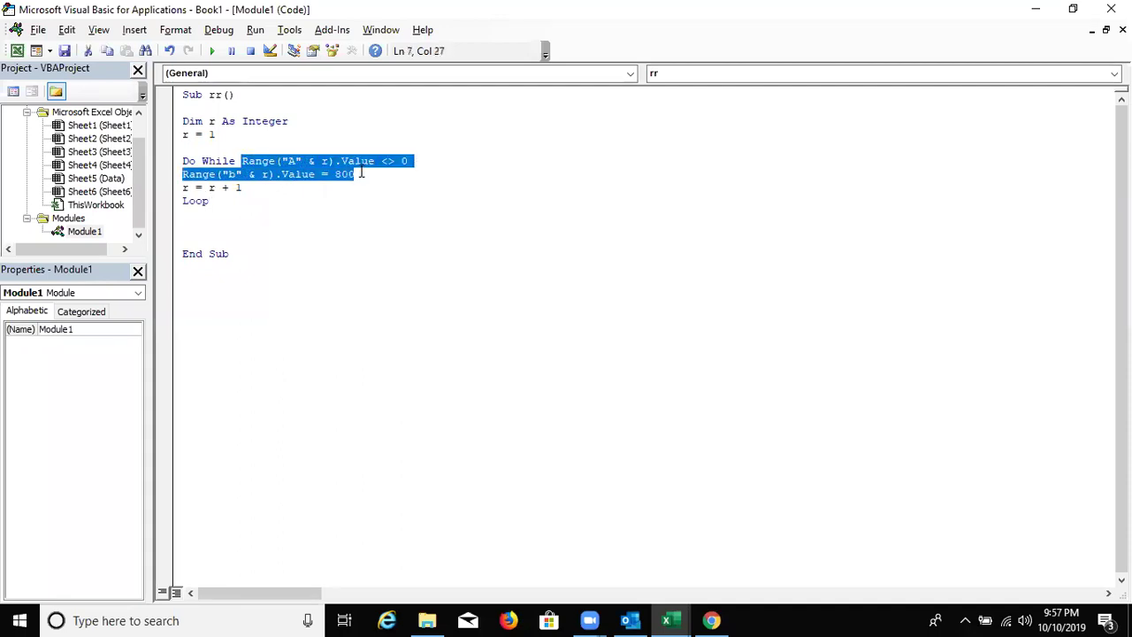
pyautogui.doubleClick(326, 160)
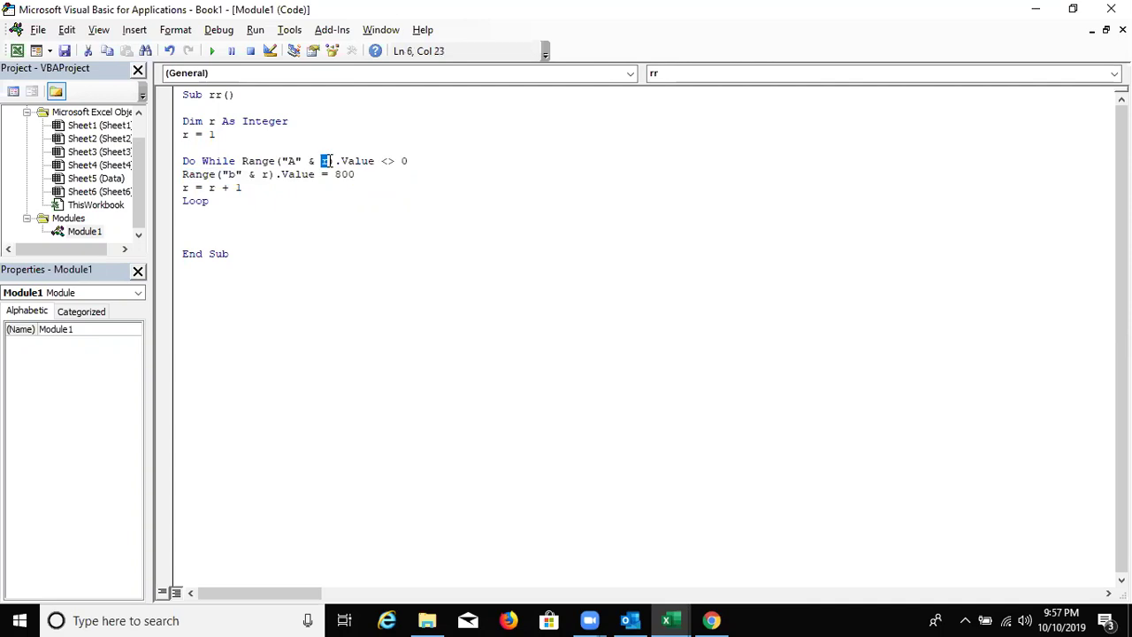
pyautogui.moveTo(240, 188); pyautogui.dragTo(164, 189)
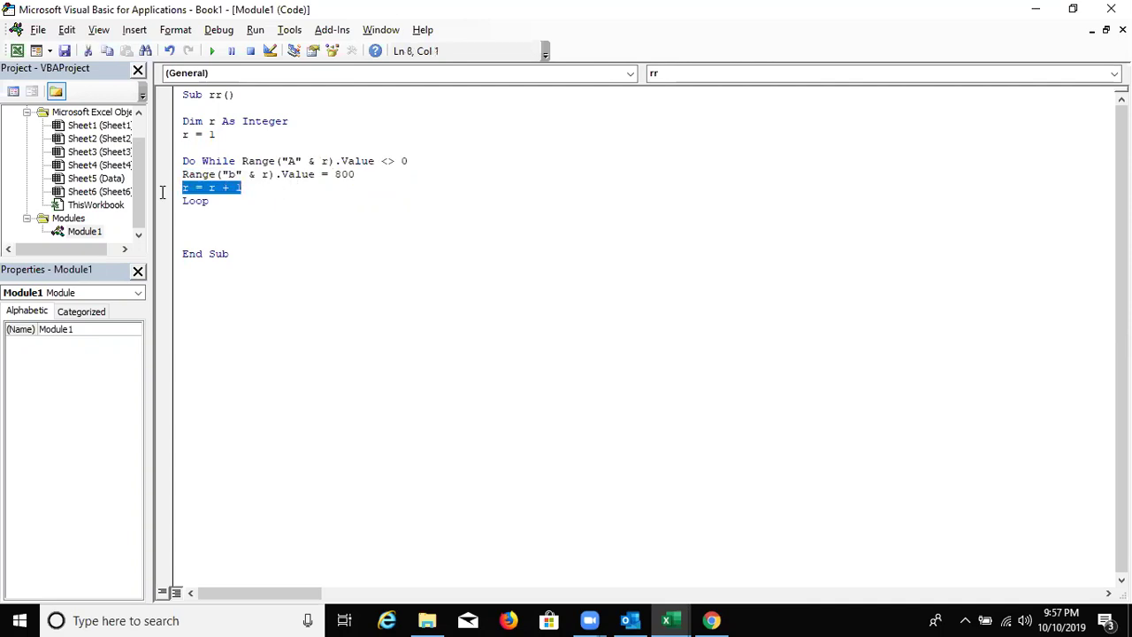
pyautogui.moveTo(280, 160); pyautogui.dragTo(336, 161)
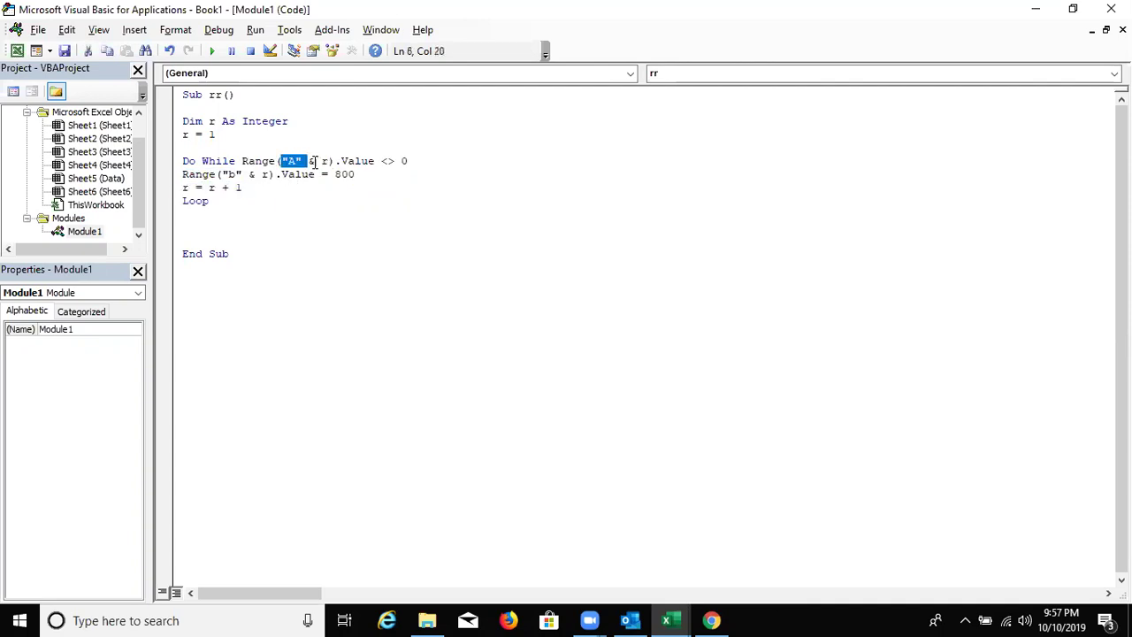
pyautogui.moveTo(416, 160); pyautogui.dragTo(245, 162)
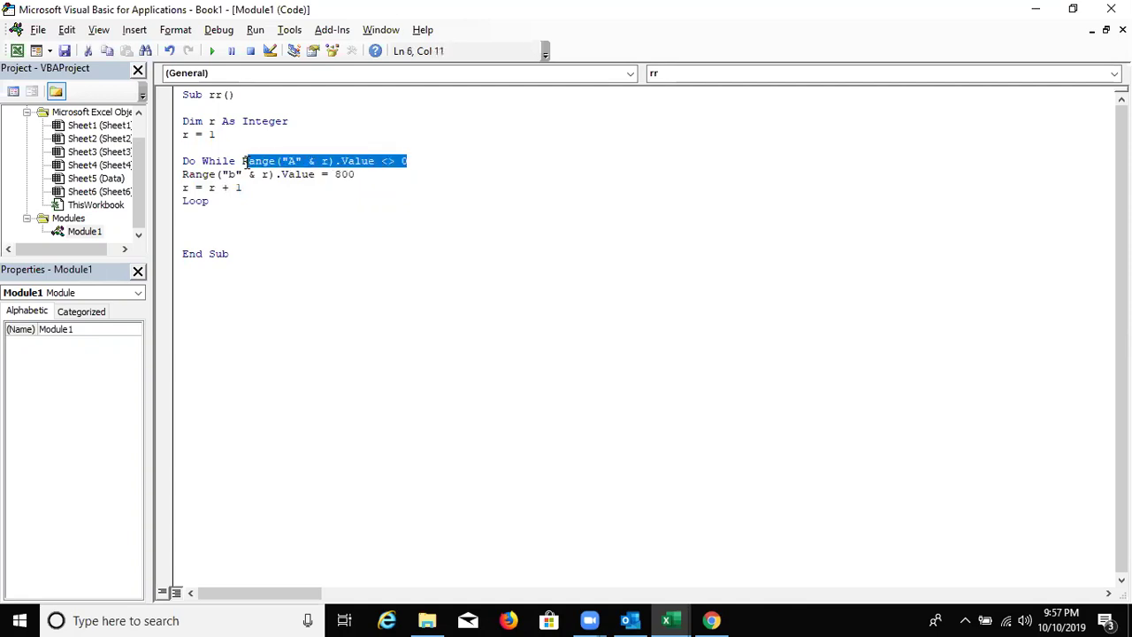
pyautogui.moveTo(245, 162); pyautogui.dragTo(240, 162)
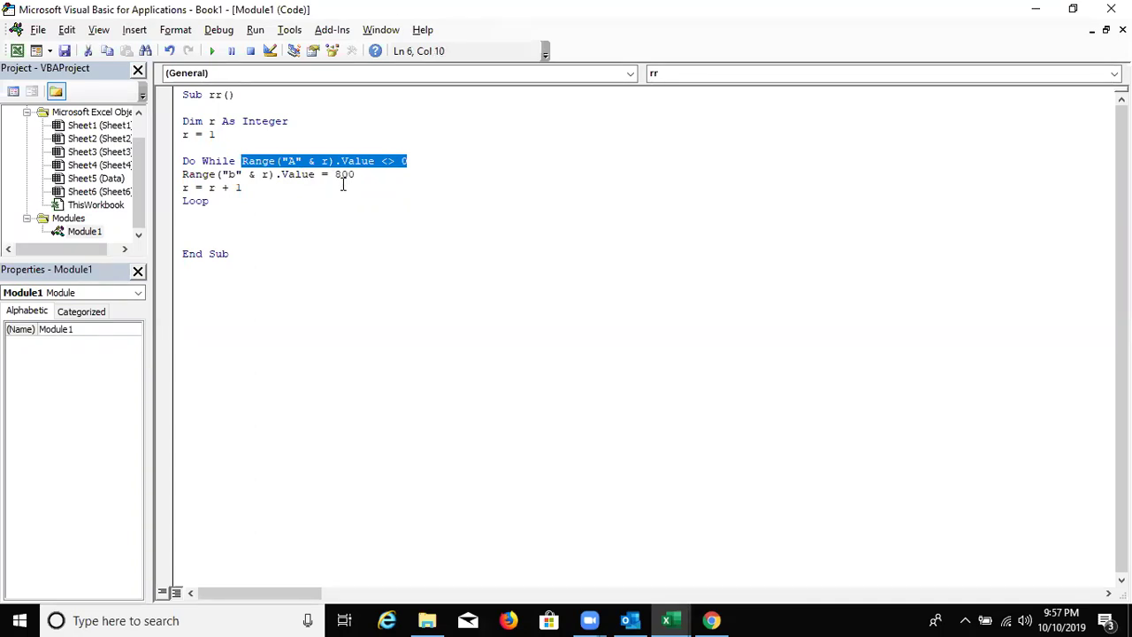
# - Glance at the Excel workbook, then return to the code editor and clear the highlight
pyautogui.hotkey('alt', 'Tab')
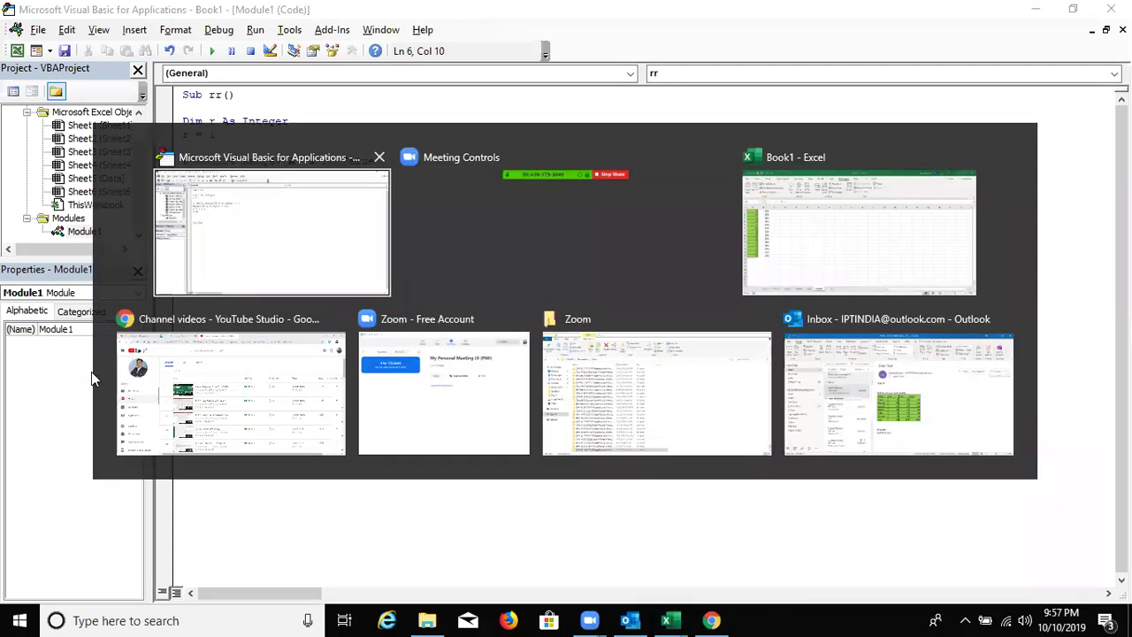
pyautogui.press('Tab')
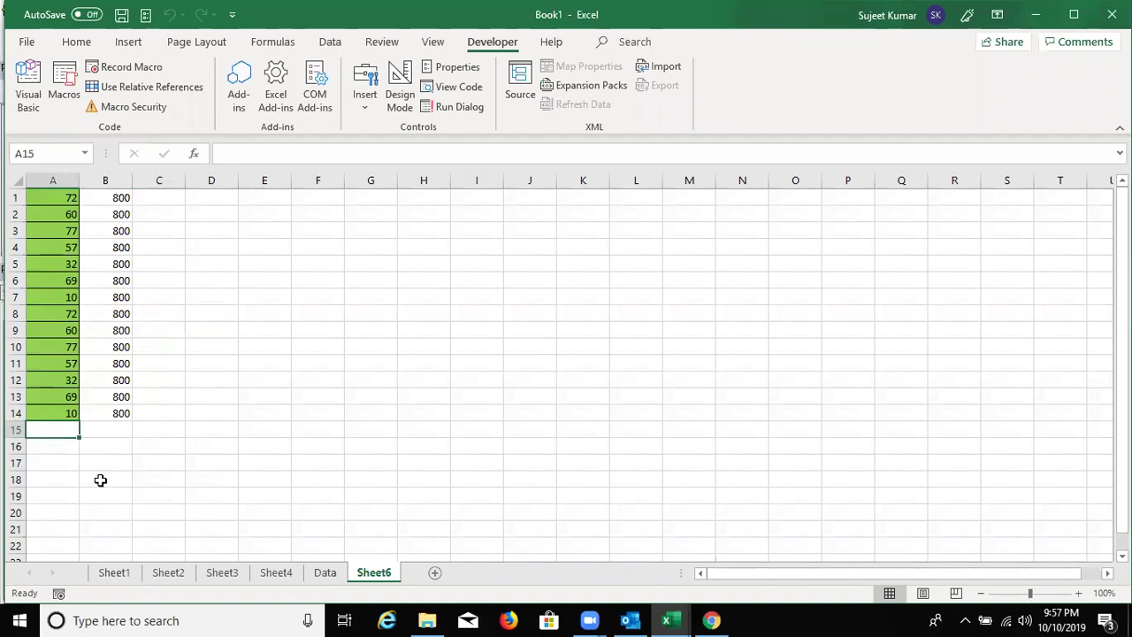
pyautogui.hotkey('alt', 'F11')
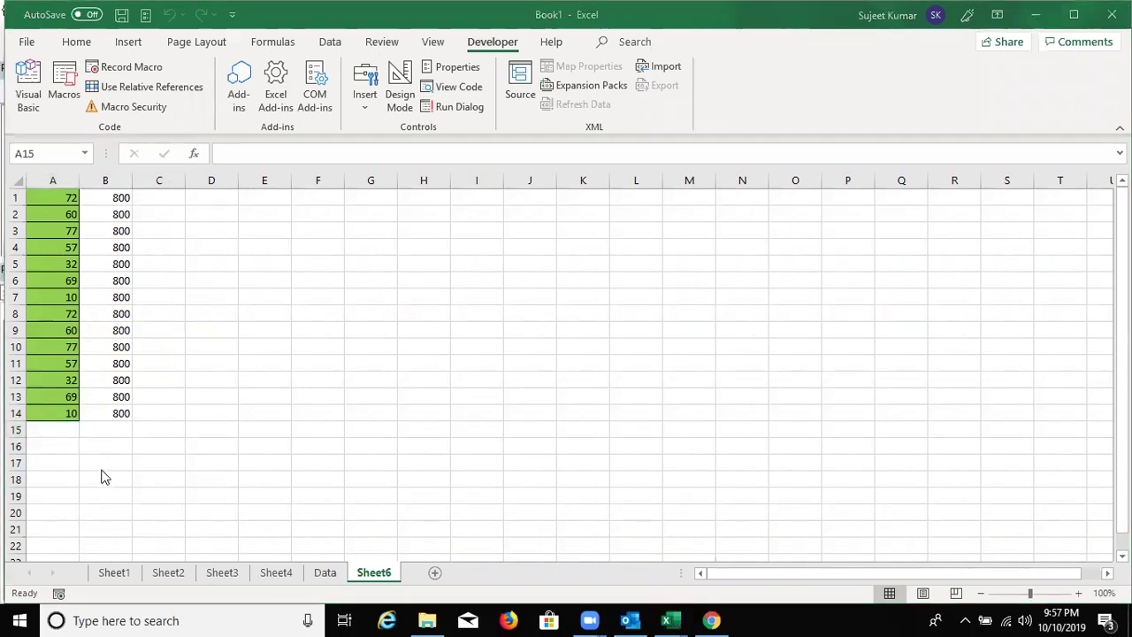
pyautogui.hotkey('alt', 'Tab')
pyautogui.press('Tab')
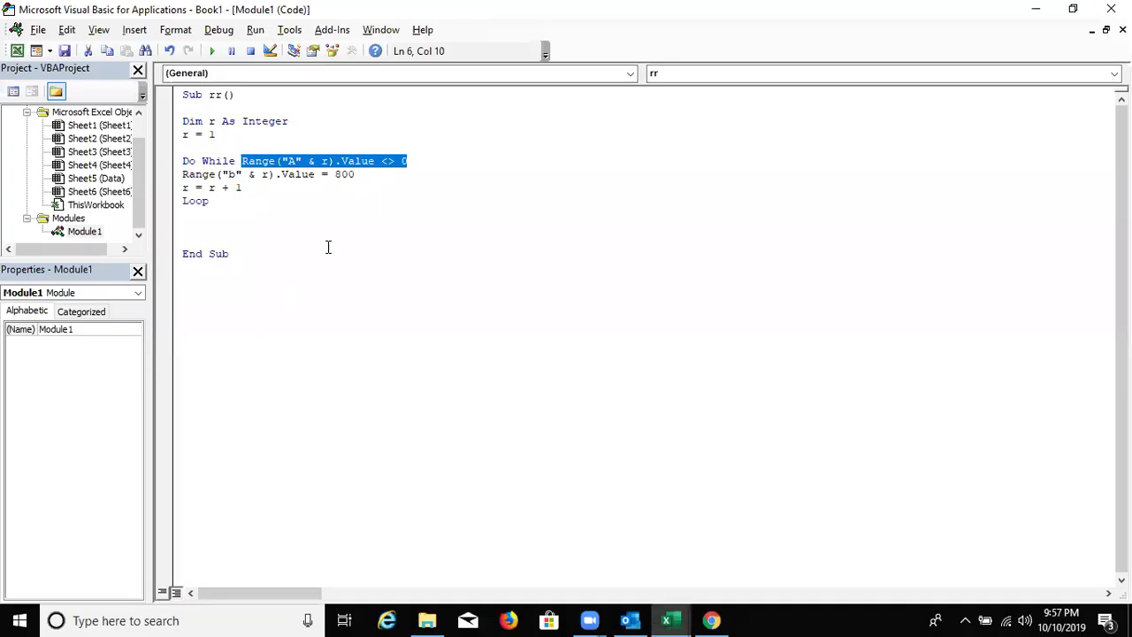
pyautogui.click(327, 247)
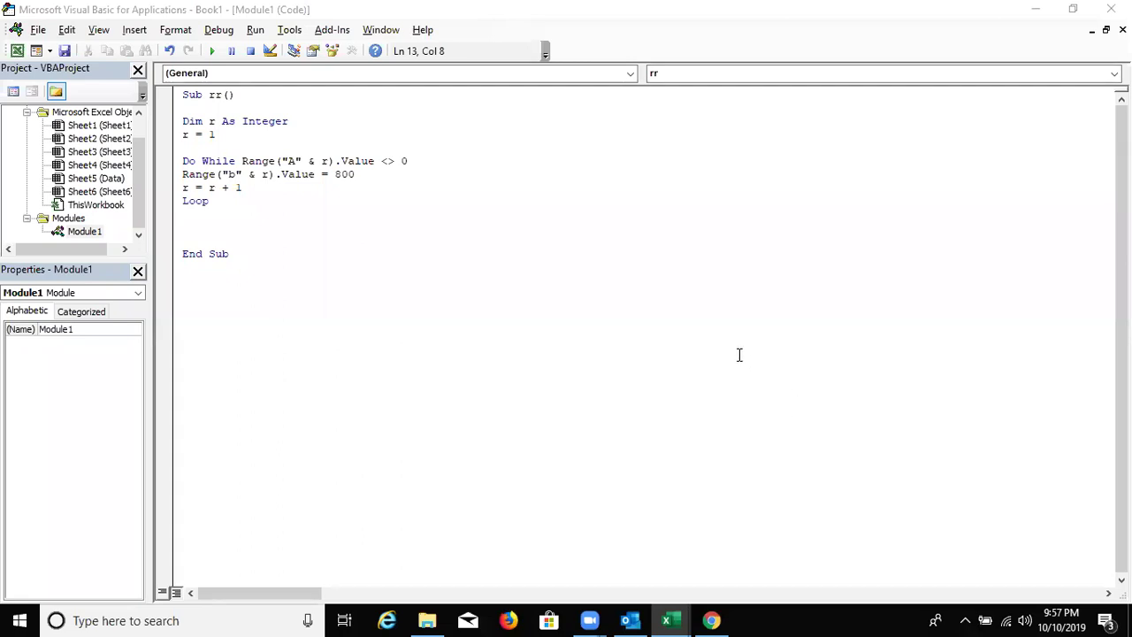
# - Copy the whole rr sub and paste a duplicate below its End Sub
pyautogui.click(212, 213)
pyautogui.click(207, 134)
pyautogui.click(206, 161)
pyautogui.click(200, 215)
pyautogui.click(352, 260)
pyautogui.moveTo(276, 288); pyautogui.dragTo(158, 87)
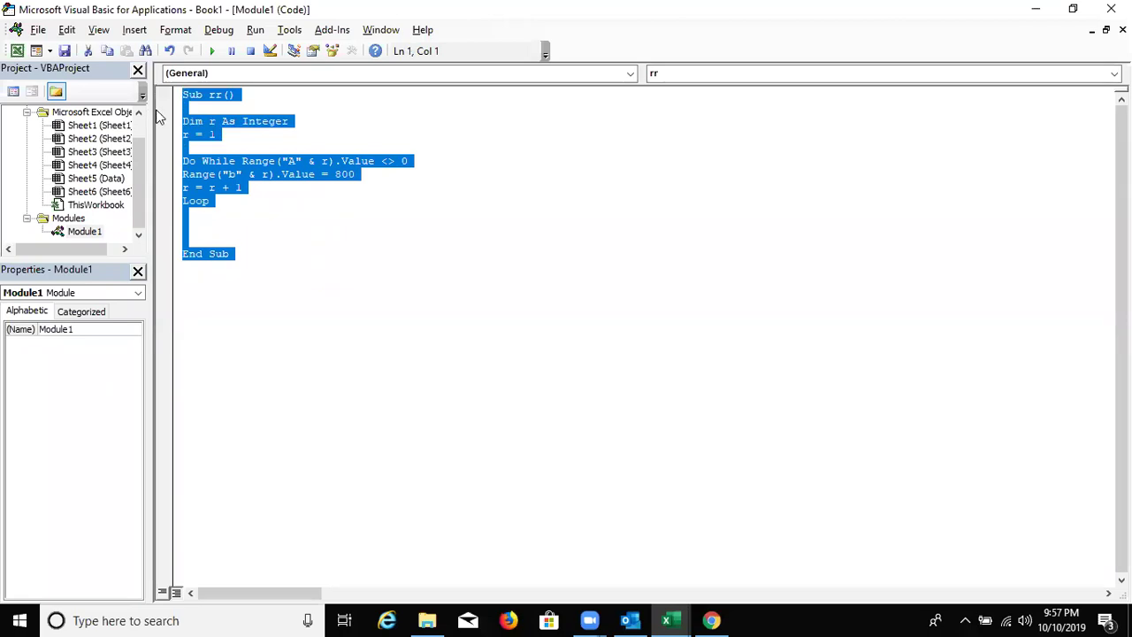
pyautogui.click(295, 263)
pyautogui.moveTo(253, 262); pyautogui.dragTo(124, 78)
pyautogui.hotkey('ctrl', 'c')
pyautogui.click(188, 310)
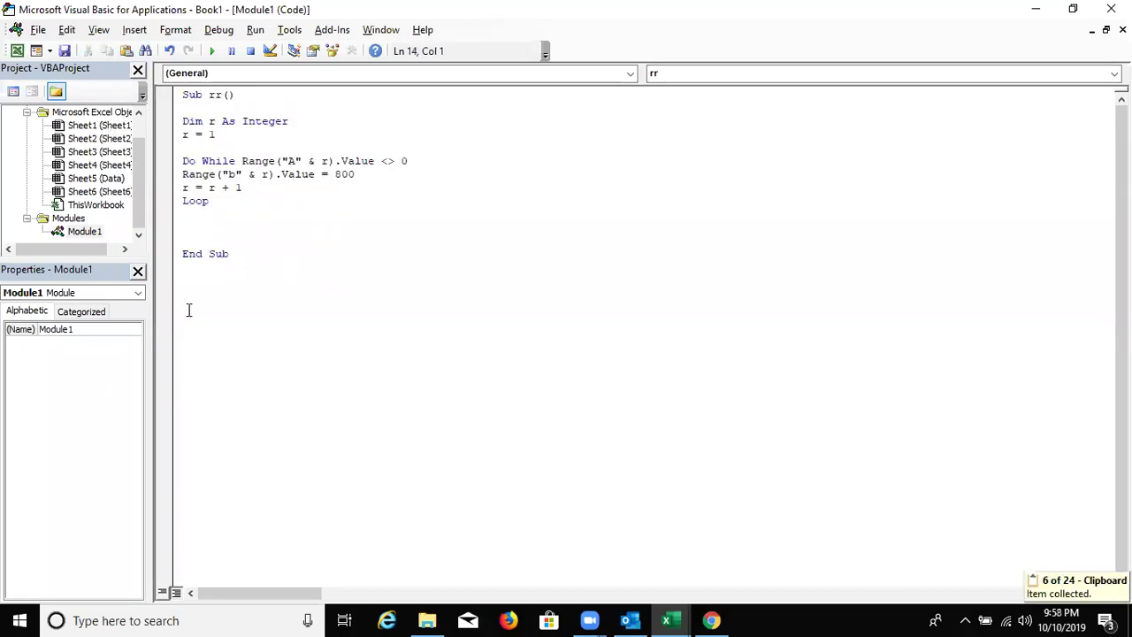
pyautogui.hotkey('ctrl', 'v')
# - In the duplicate, change While to Until and <> to = in the loop condition
pyautogui.doubleClick(219, 333)
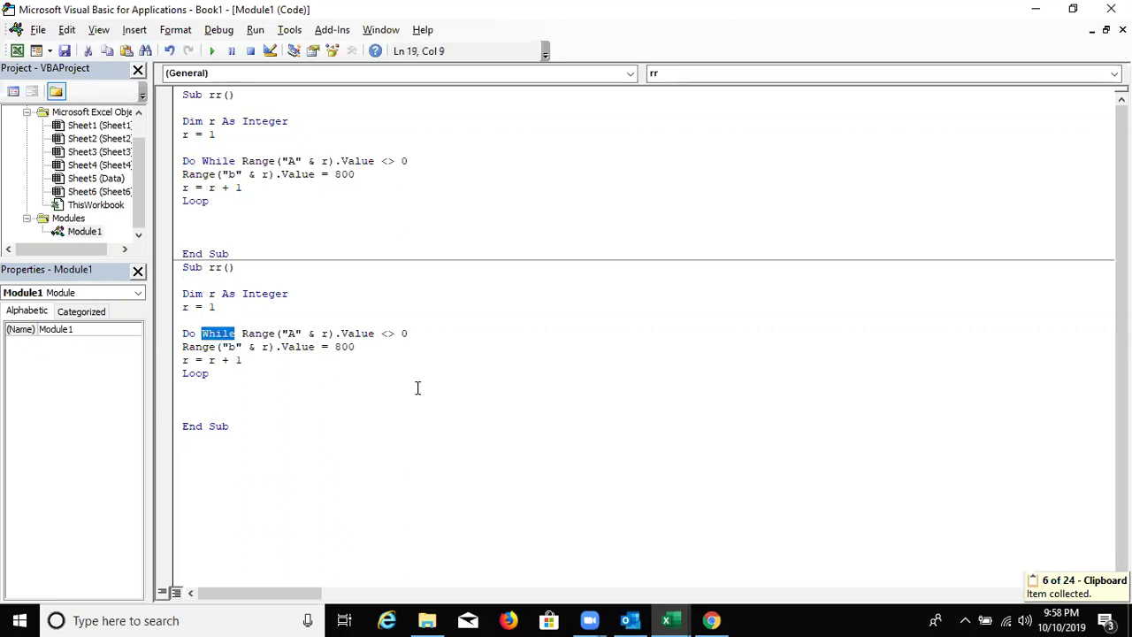
pyautogui.write('until')
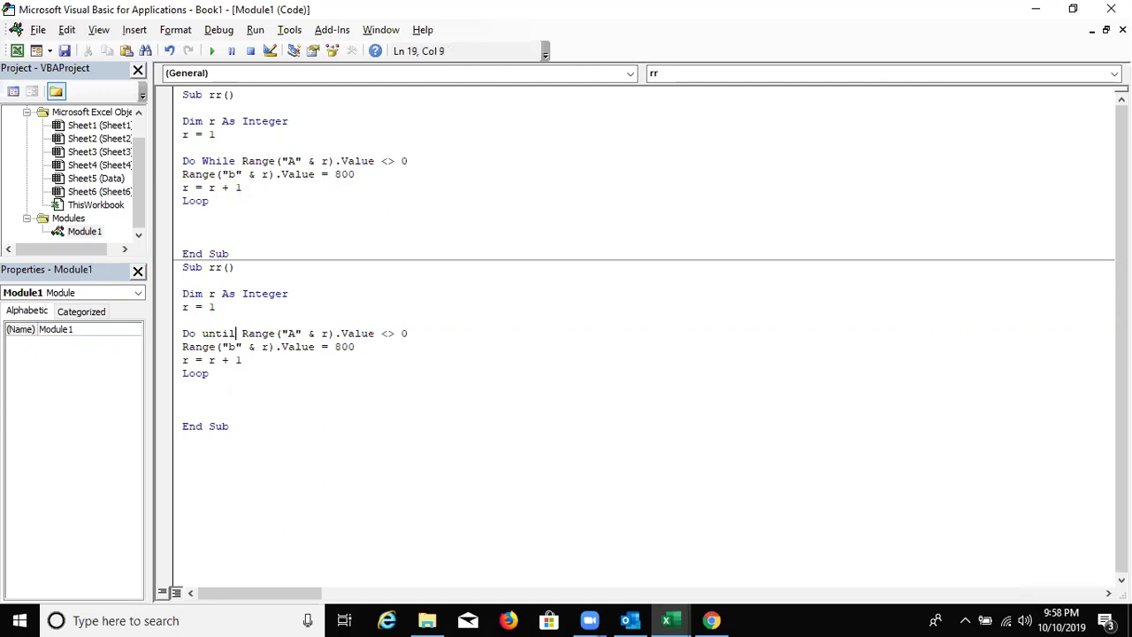
pyautogui.click(455, 412)
pyautogui.doubleClick(392, 333)
pyautogui.write('=')
pyautogui.click(379, 388)
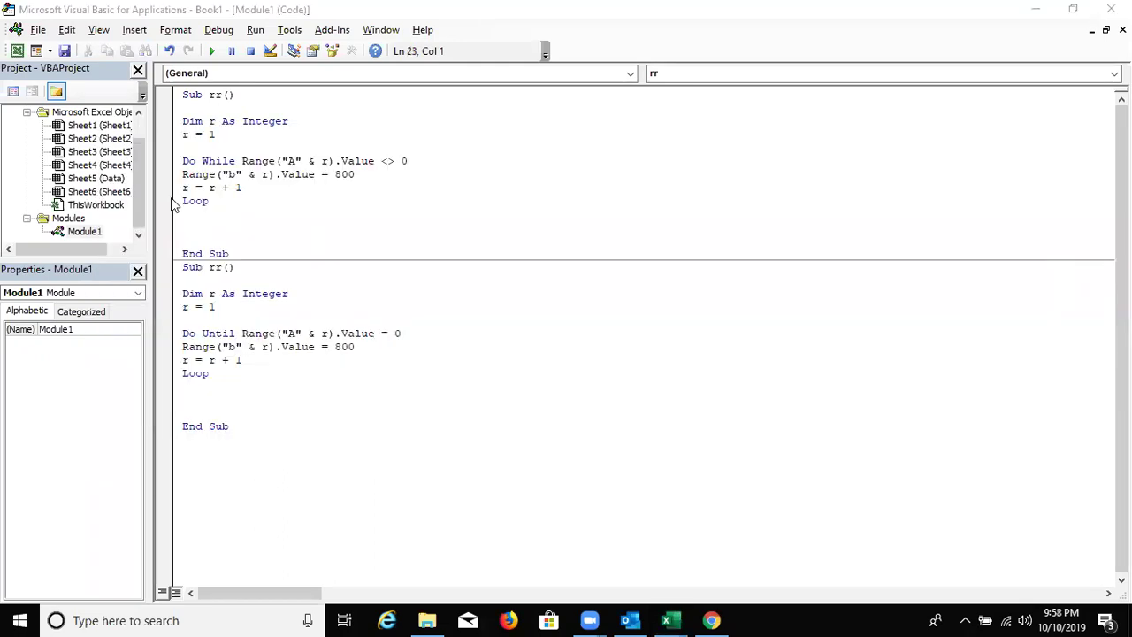
pyautogui.hotkey('alt', 'Tab')
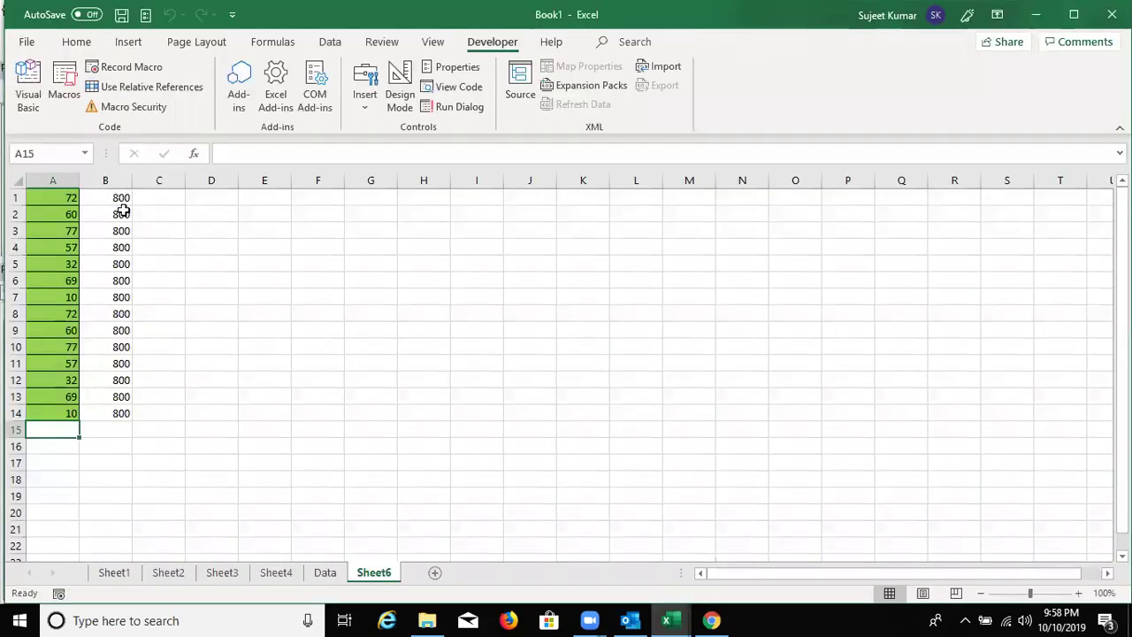
# - Clear the 800 values from B1:B14 on Sheet6
pyautogui.moveTo(116, 197); pyautogui.dragTo(116, 412)
pyautogui.press('Delete')
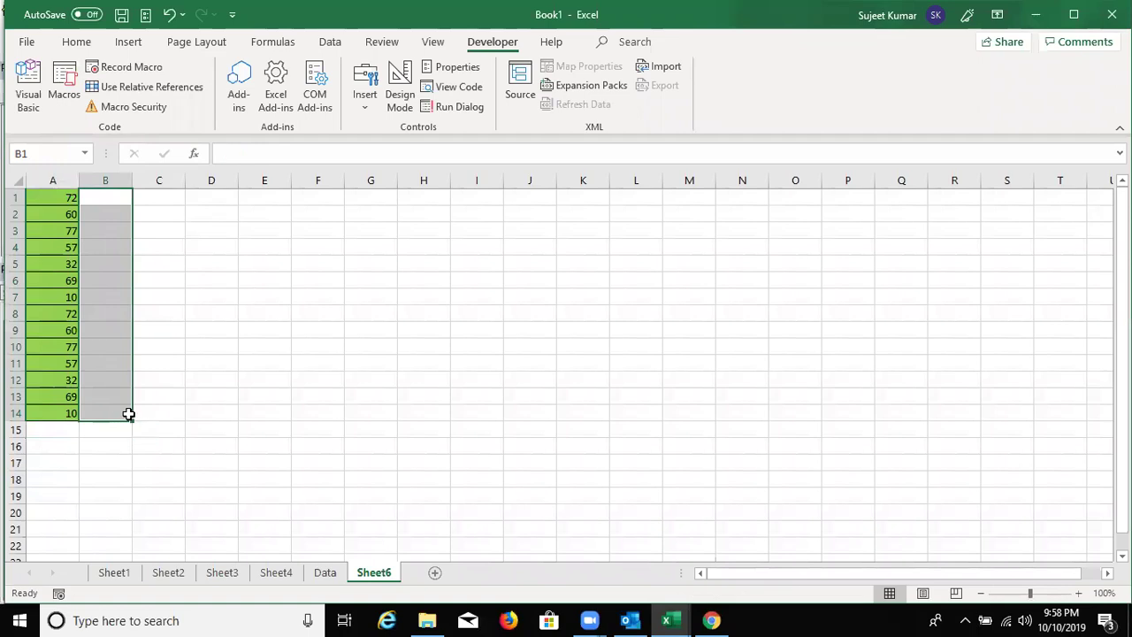
pyautogui.click(158, 265)
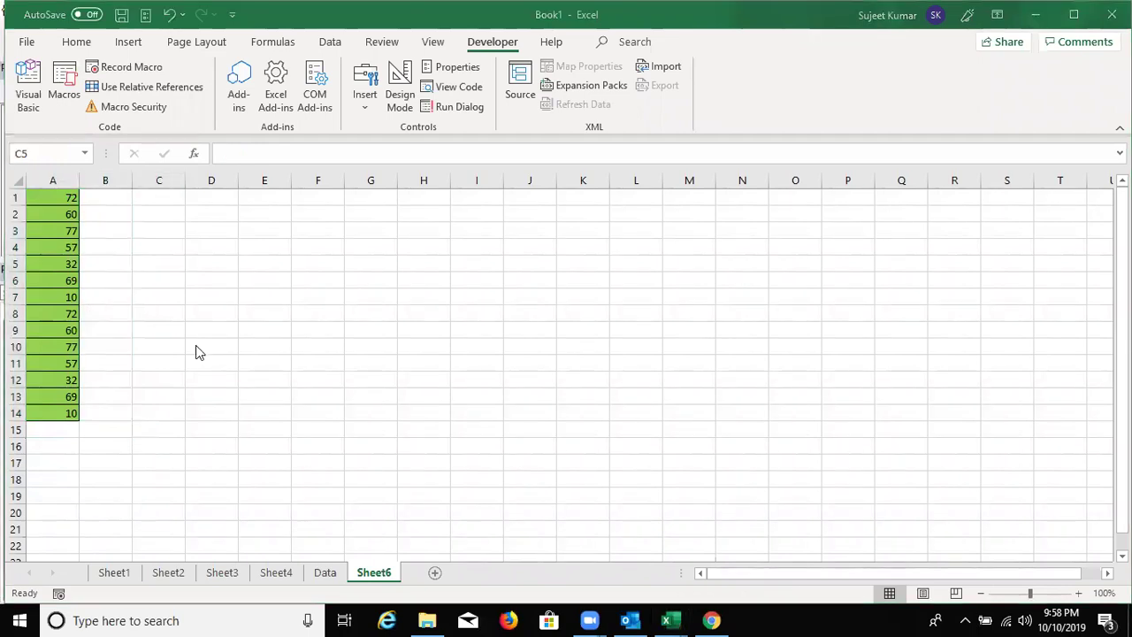
# - Run the Do Until sub from the editor and dismiss the ambiguous name compile error for rr
pyautogui.hotkey('alt', 'Tab')
pyautogui.hotkey('alt', 'Tab')
pyautogui.click(285, 358)
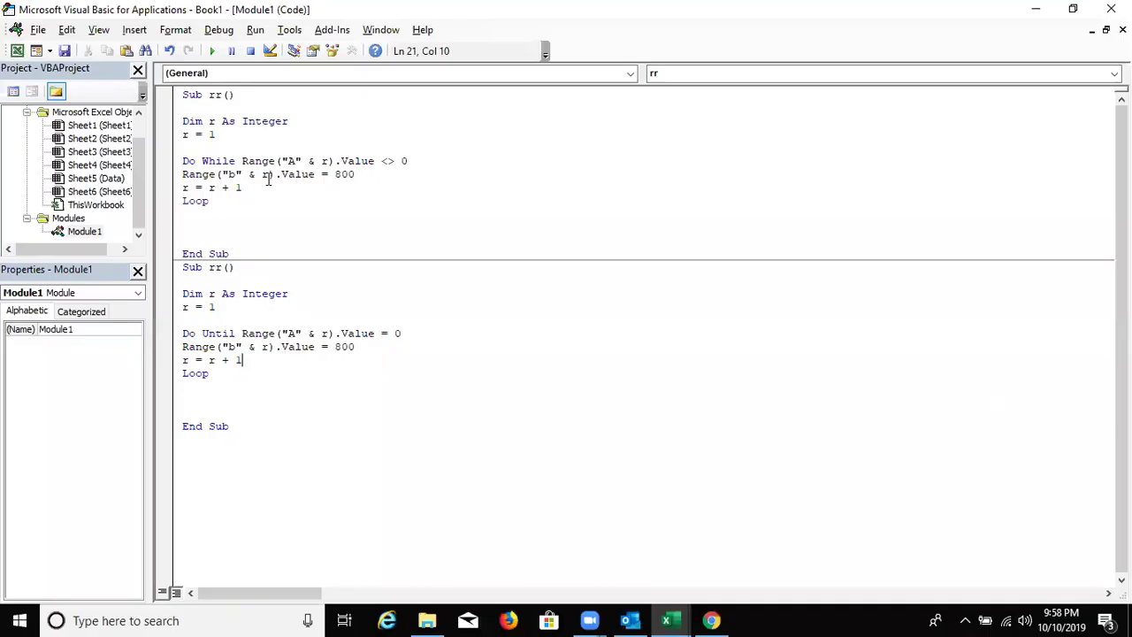
pyautogui.click(219, 50)
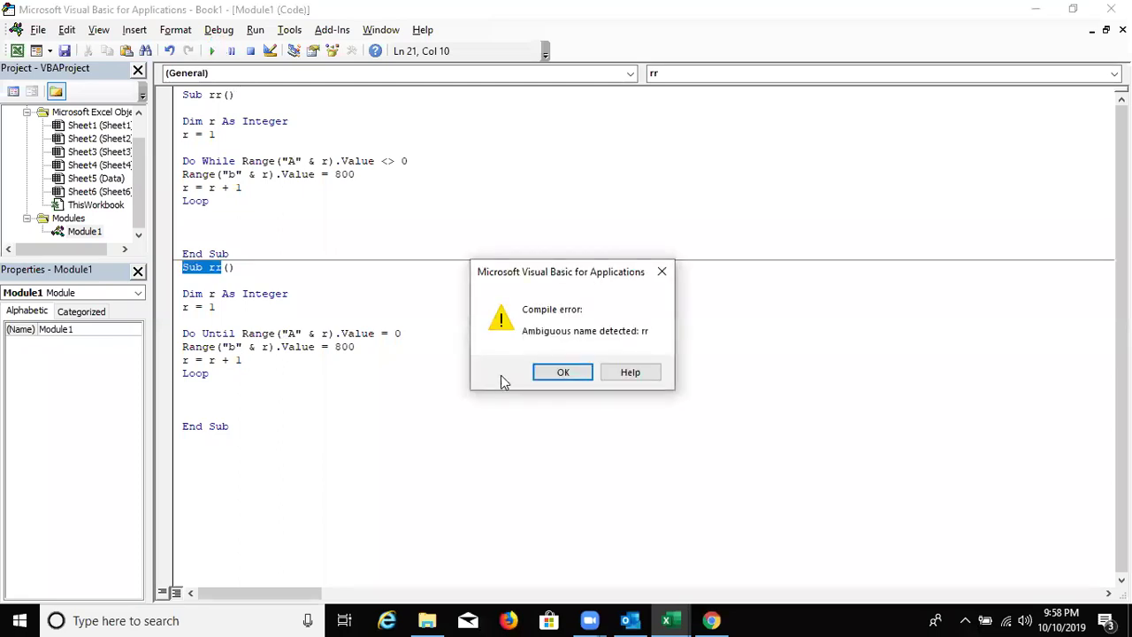
pyautogui.click(536, 366)
pyautogui.click(222, 267)
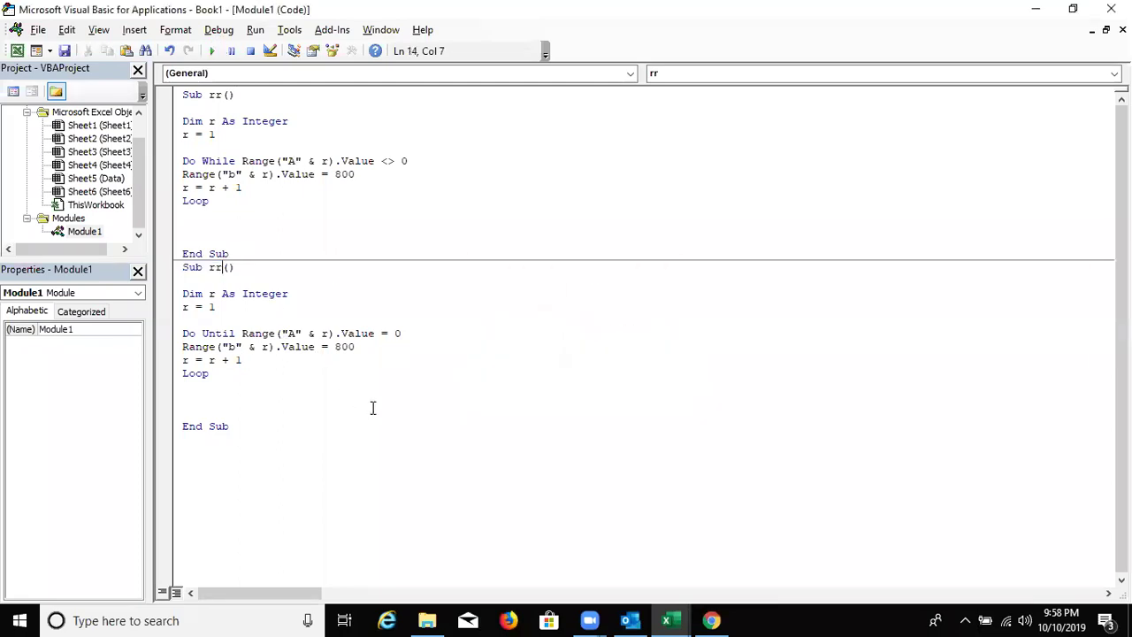
# - Append _1 to the second sub's name so it reads Sub rr_1()
pyautogui.write('_1')
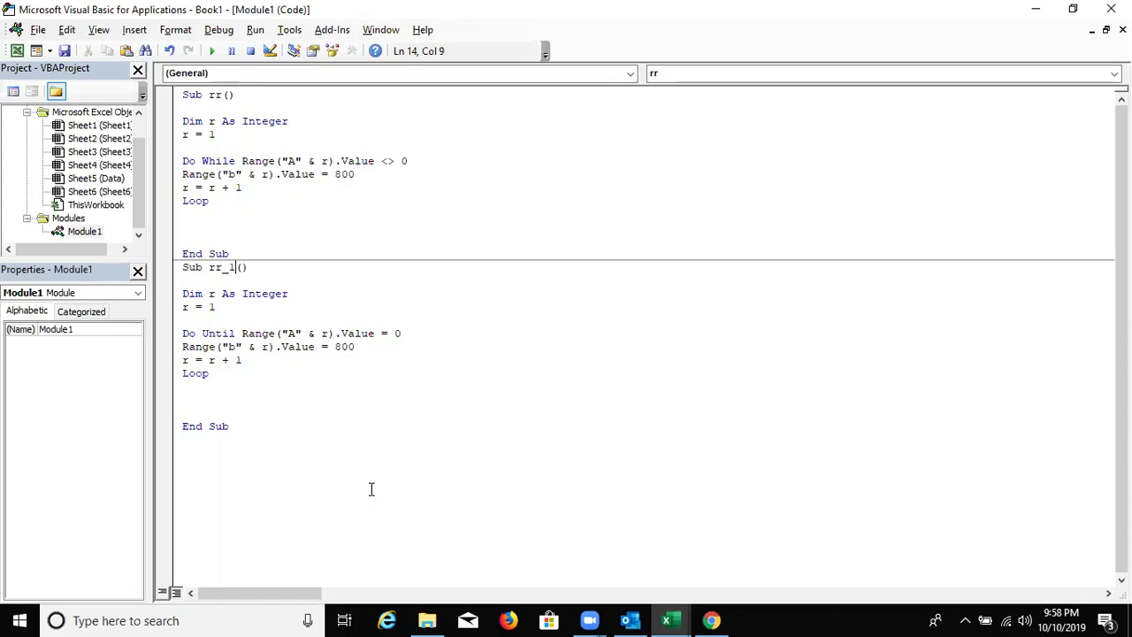
pyautogui.click(287, 395)
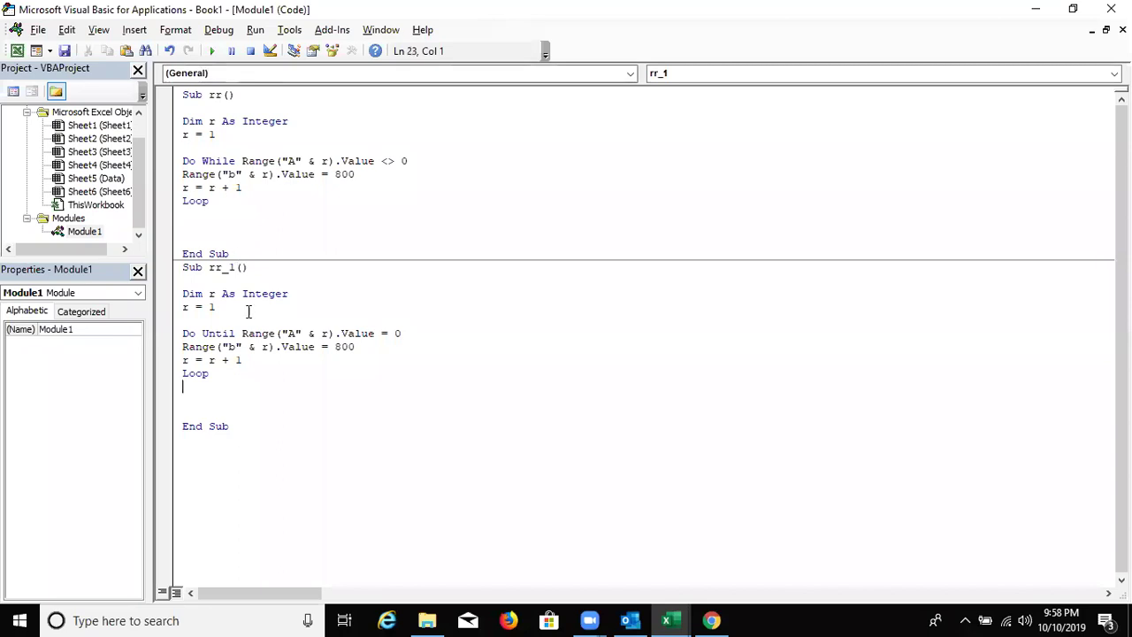
# - Clear the 800s from B1:B14 on Sheet6 and delete the 72 in cell A1
pyautogui.hotkey('alt', 'Tab')
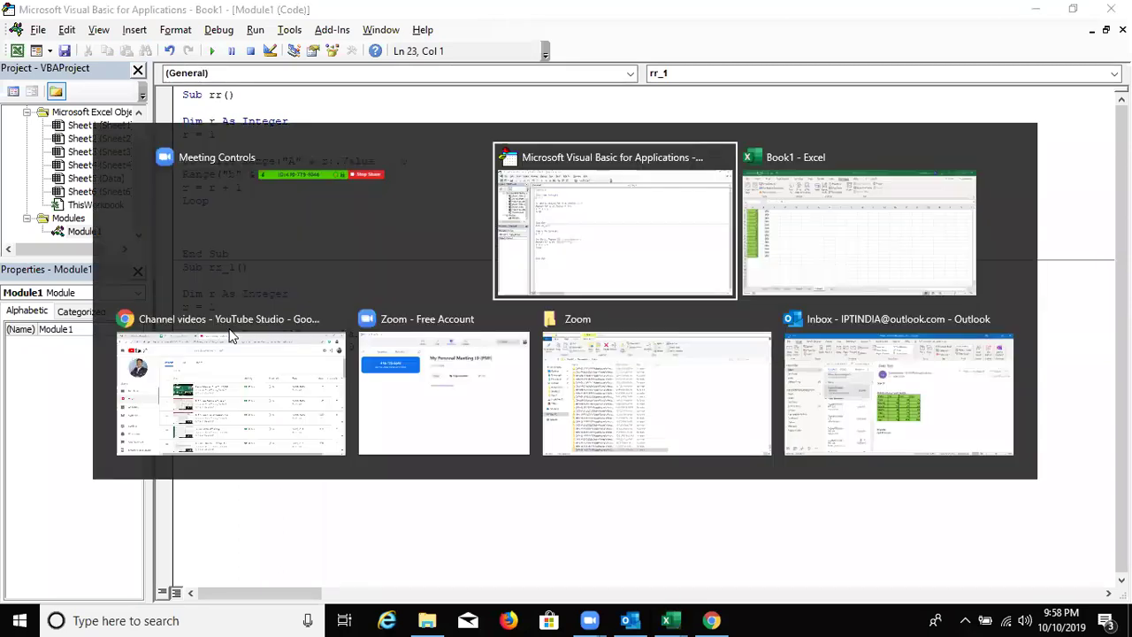
pyautogui.hotkey('alt', 'Tab')
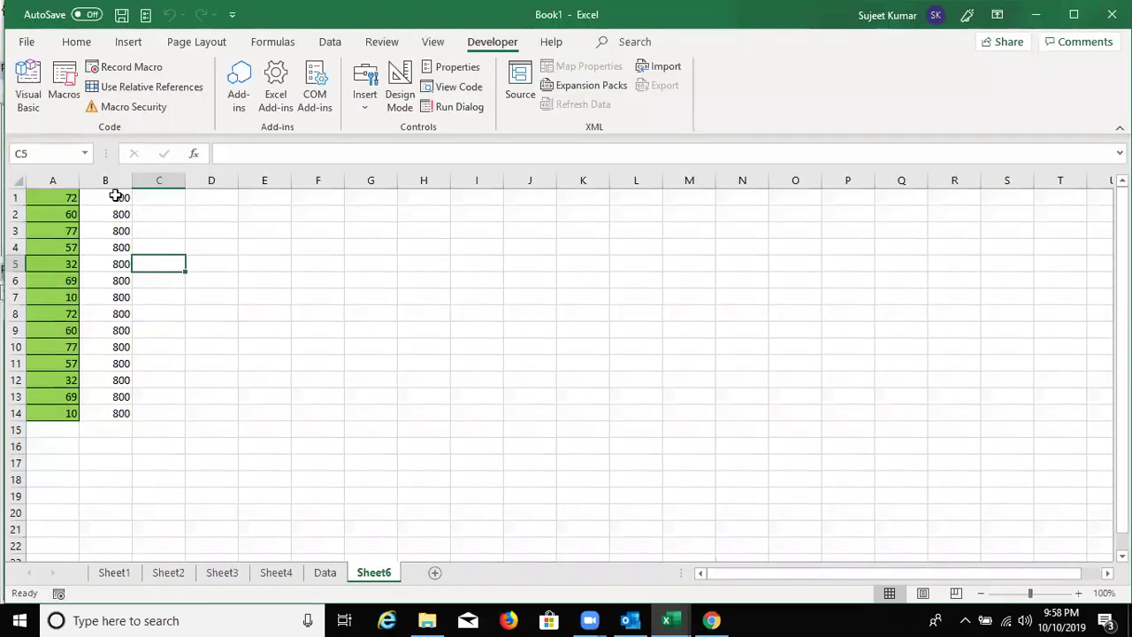
pyautogui.moveTo(102, 201); pyautogui.dragTo(121, 412)
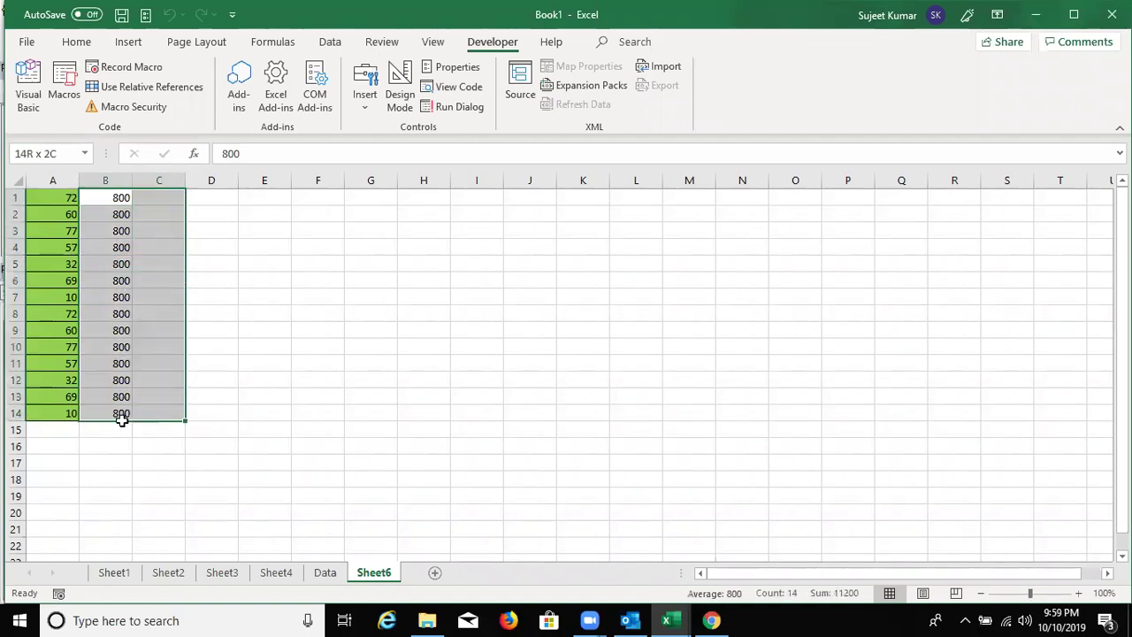
pyautogui.press('Delete')
pyautogui.hotkey('ctrl', 'Home')
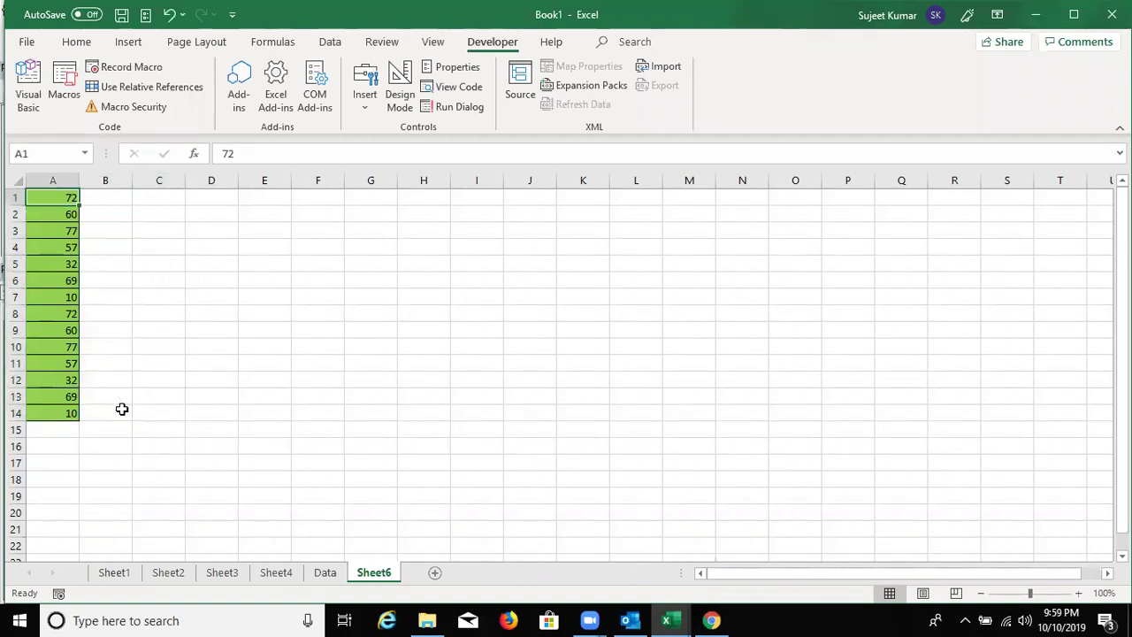
pyautogui.press('Delete')
pyautogui.hotkey('alt', 'Tab')
pyautogui.hotkey('alt', 'Tab')
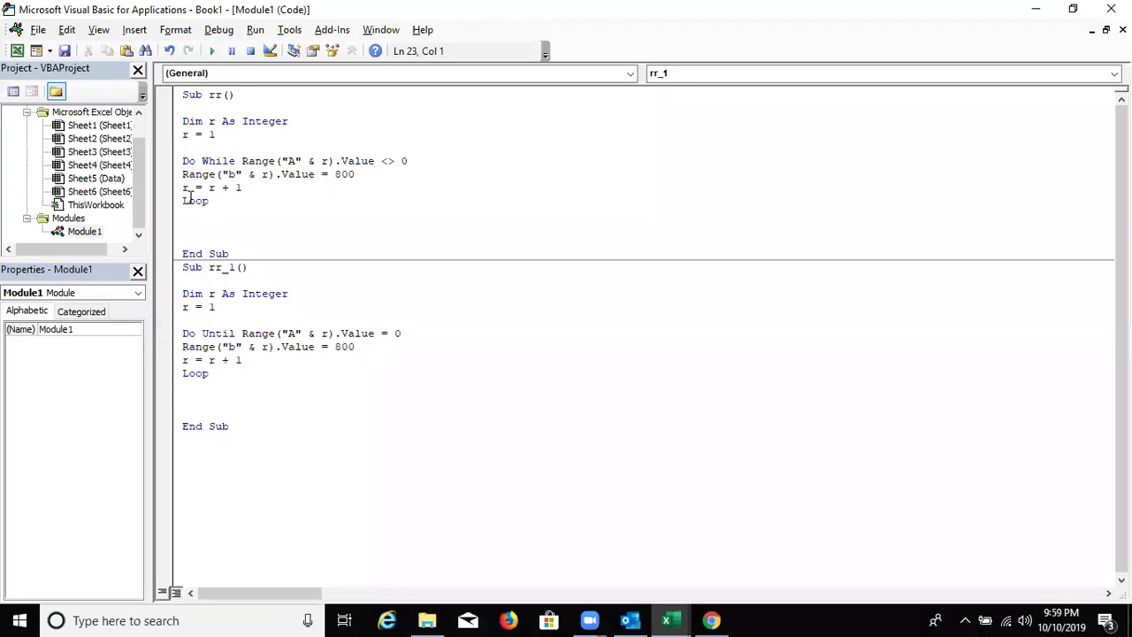
# - Change rr_1's Do Until test from = 0 to <> 0
pyautogui.hotkey('alt', 'Tab')
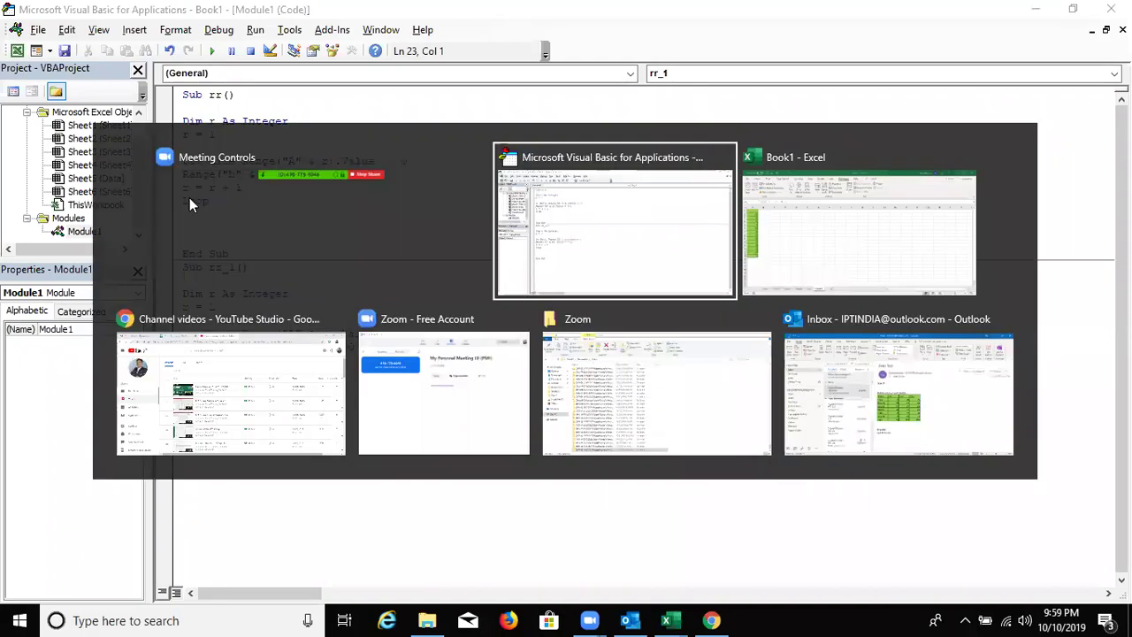
pyautogui.hotkey('alt', 'Tab')
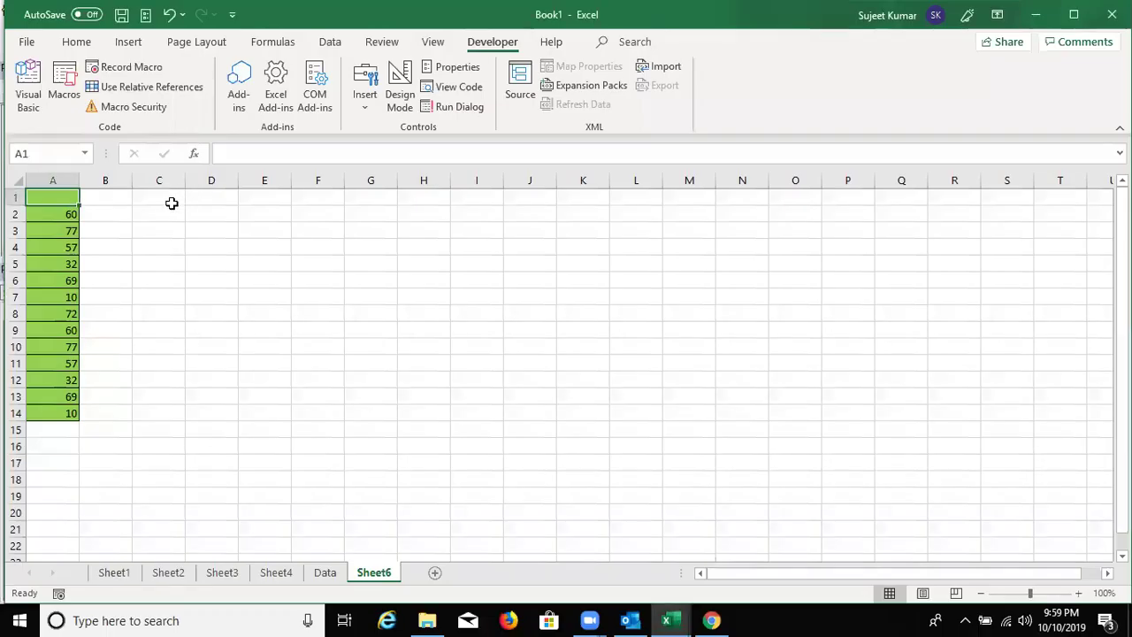
pyautogui.hotkey('alt', 'Tab')
pyautogui.press('Tab')
pyautogui.doubleClick(386, 333)
pyautogui.write('<> 0')
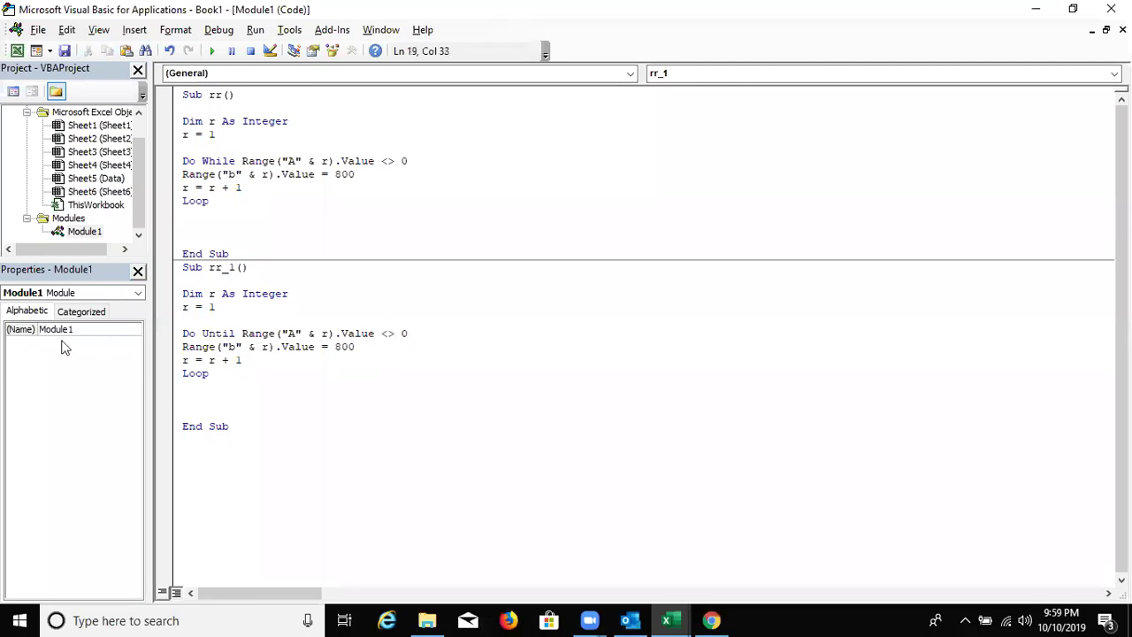
# - Run rr_1 and confirm that only Sheet6's B1 receives 800
pyautogui.click(263, 389)
pyautogui.click(254, 334)
pyautogui.click(212, 50)
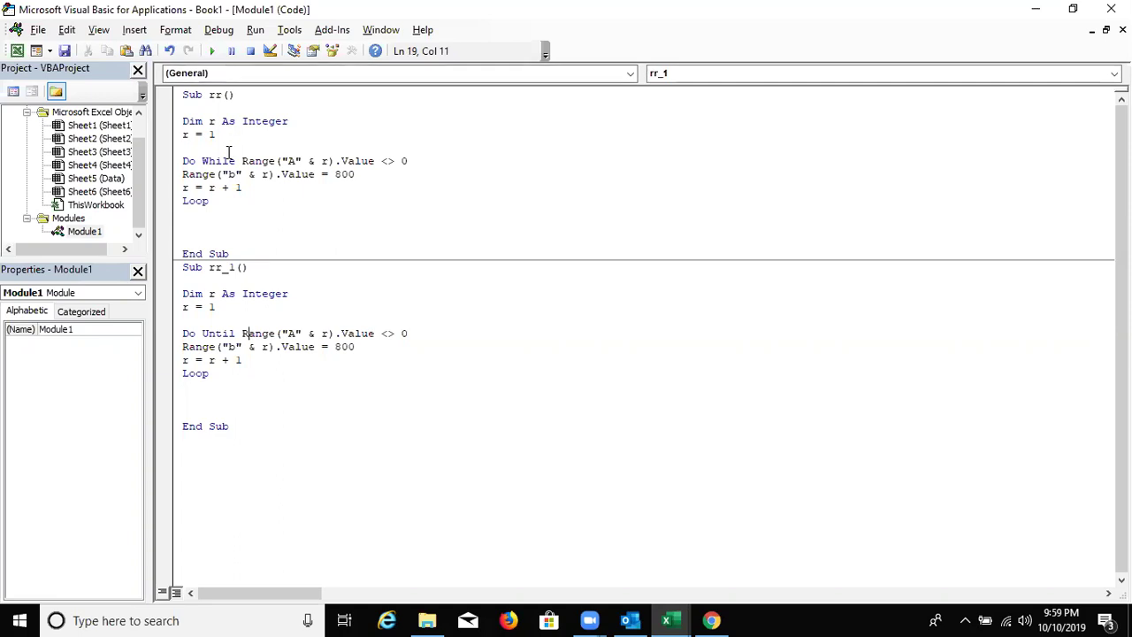
pyautogui.hotkey('alt', 'F11')
pyautogui.click(129, 198)
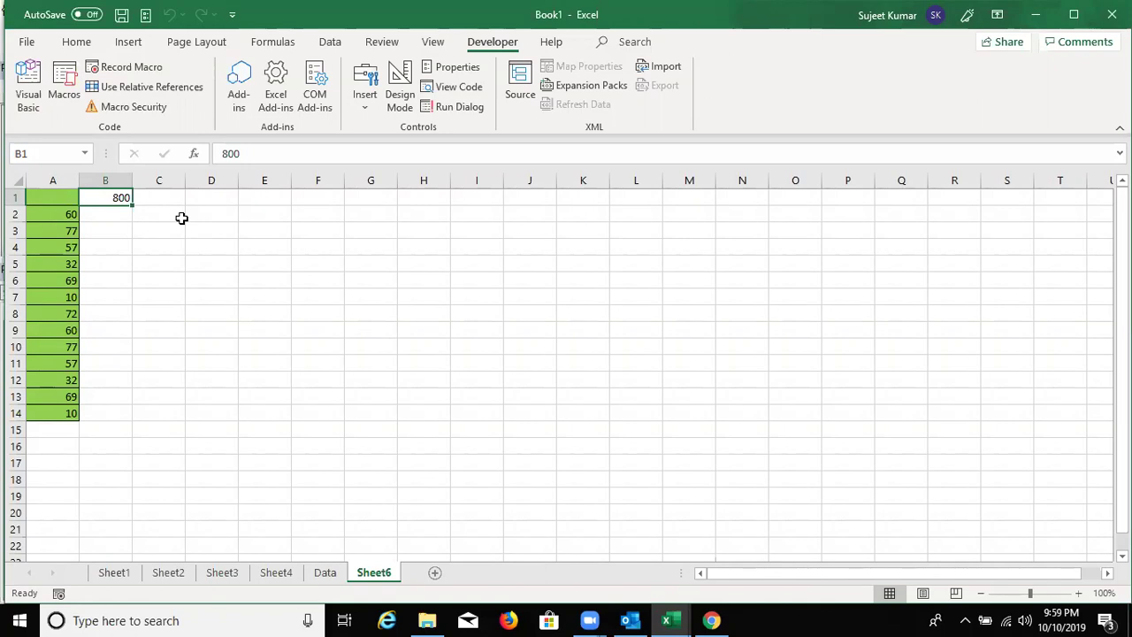
pyautogui.hotkey('alt', 'F11')
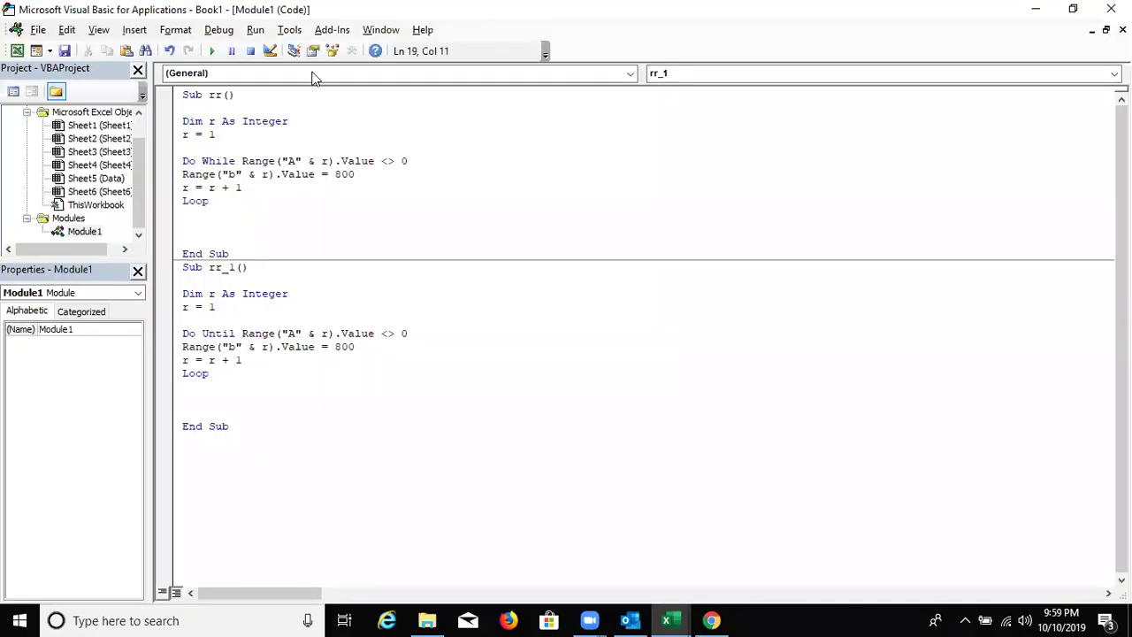
# - Replace the <> in rr_1's Do Until line with = so it stops at 0
pyautogui.moveTo(242, 161)
pyautogui.mouseDown()
pyautogui.moveTo(409, 161)
pyautogui.moveTo(188, 174)
pyautogui.mouseUp()
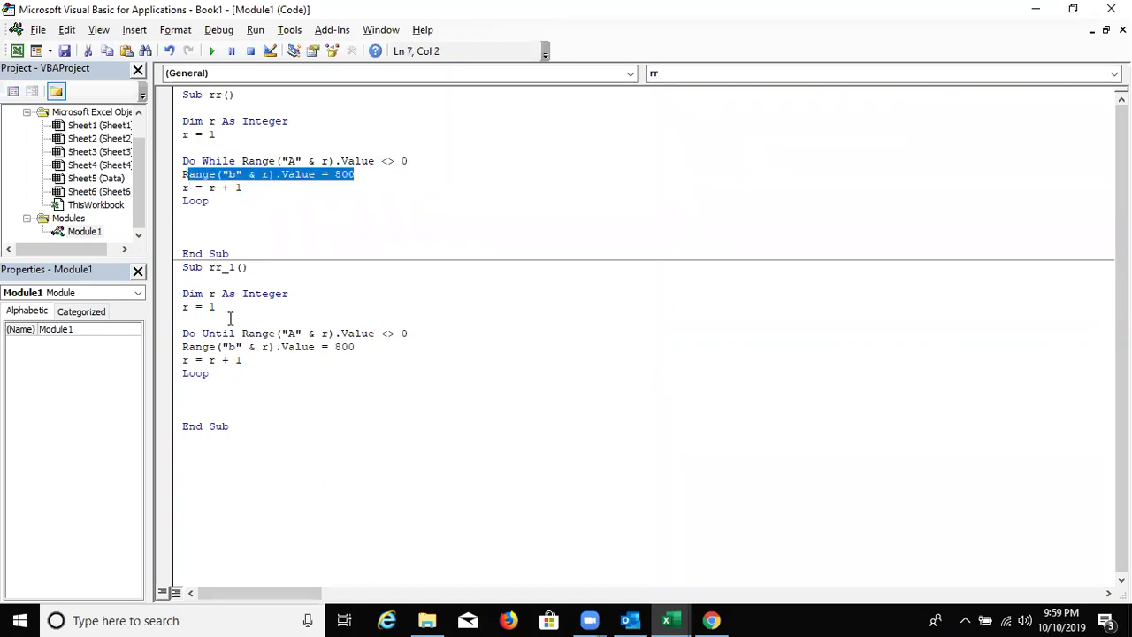
pyautogui.moveTo(171, 346); pyautogui.dragTo(172, 368)
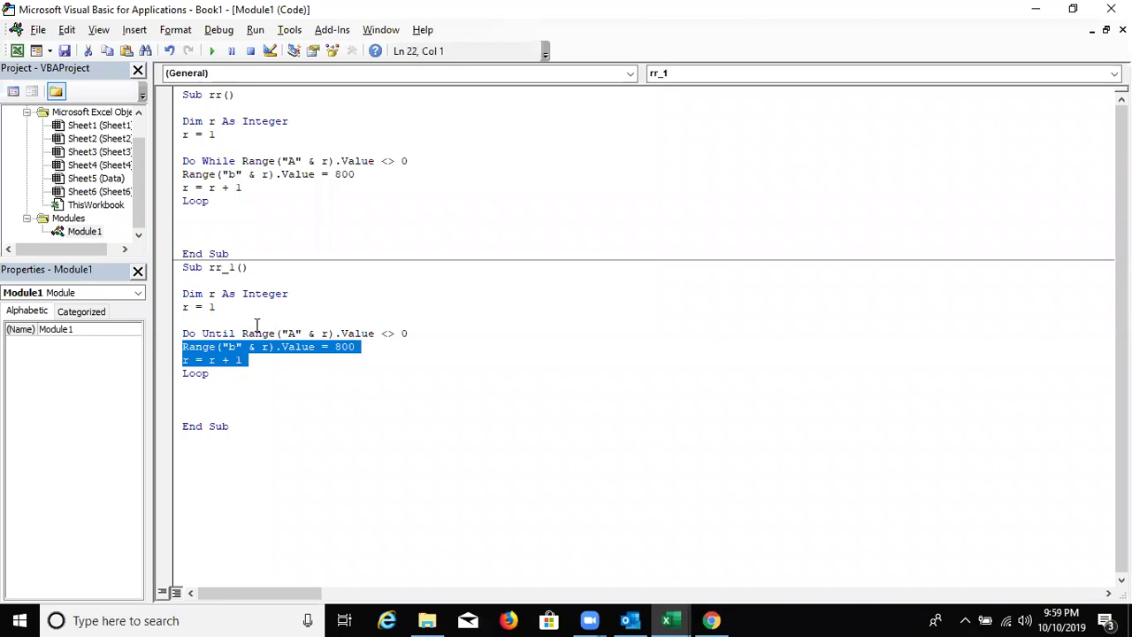
pyautogui.moveTo(241, 333); pyautogui.dragTo(374, 333)
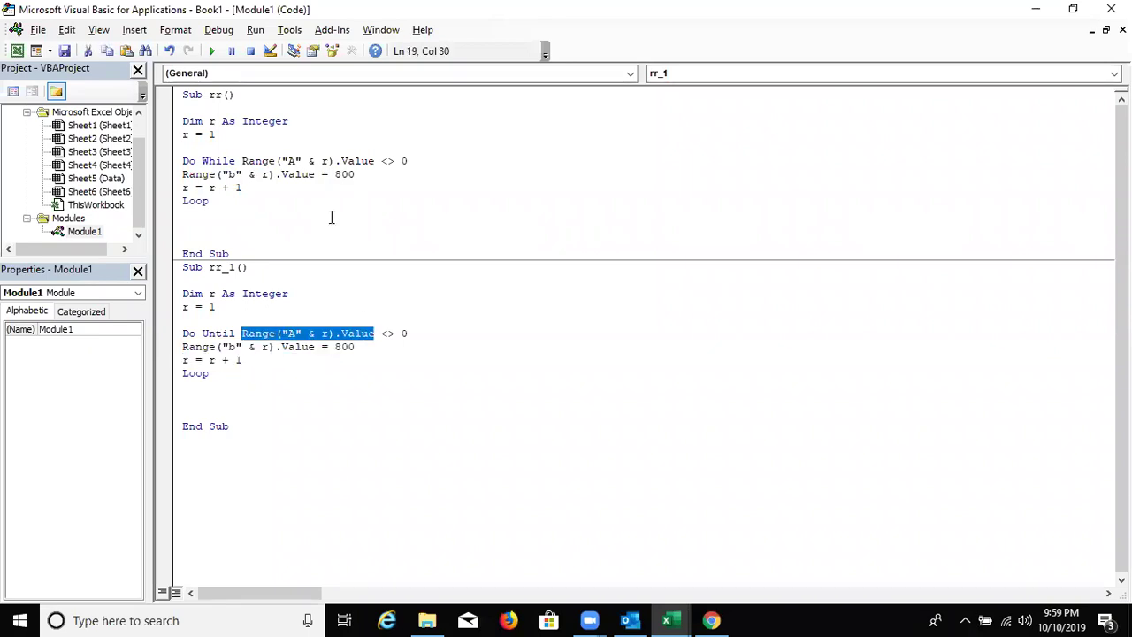
pyautogui.click(331, 161)
pyautogui.click(363, 333)
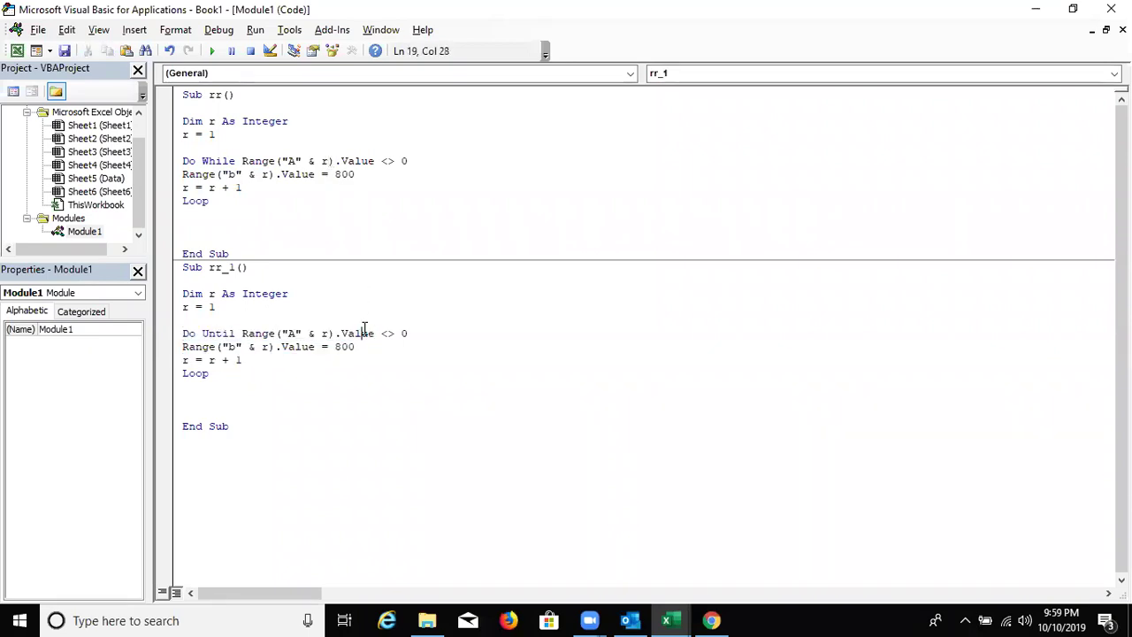
pyautogui.moveTo(380, 333); pyautogui.dragTo(394, 334)
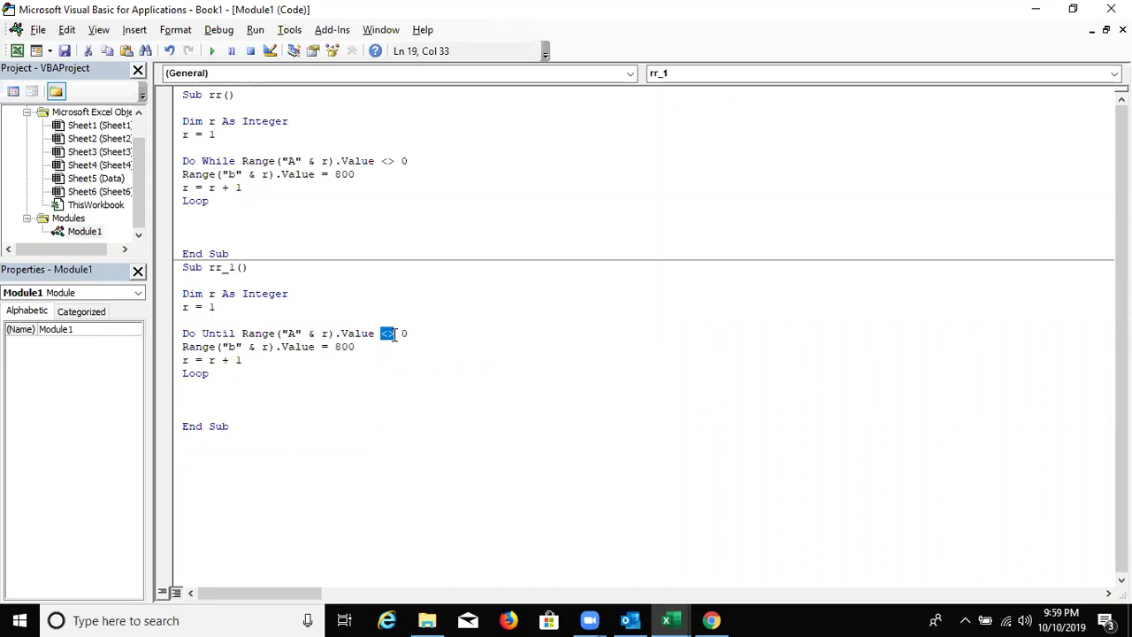
pyautogui.write('=')
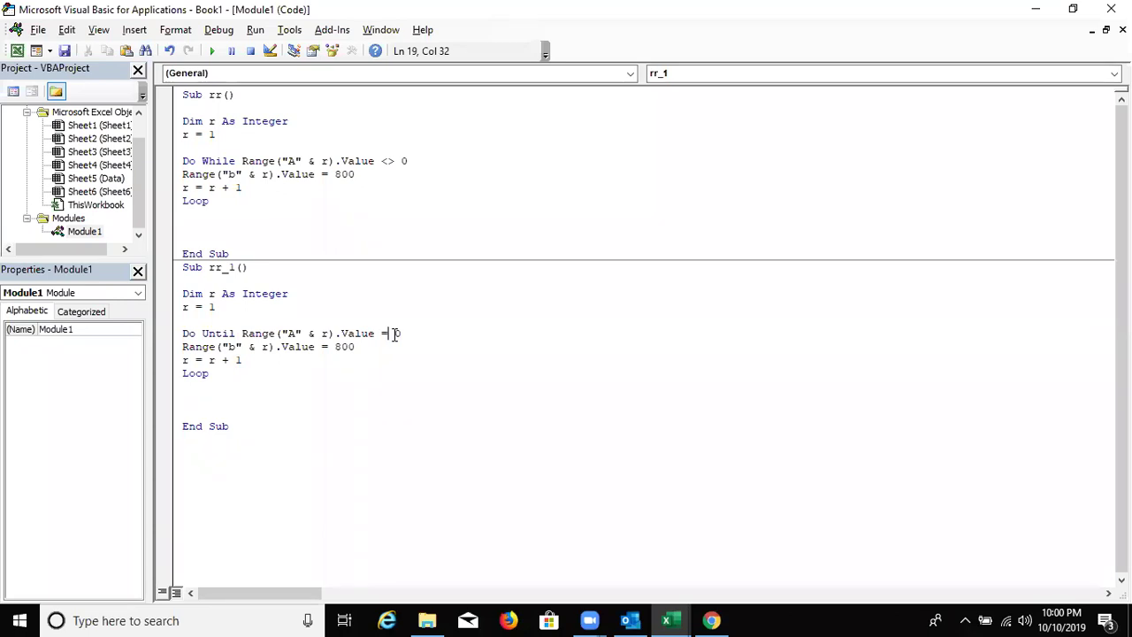
# - Declare a new Sub Do_loop() below rr_1, correcting the mistyped name
pyautogui.click(284, 448)
pyautogui.write('sub ')
pyautogui.write('so')
pyautogui.write('_loop')
pyautogui.write('()')
pyautogui.press('Return')
pyautogui.press('Return')
pyautogui.press('Return')
pyautogui.press('Up')
pyautogui.press('Up')
pyautogui.press('Up')
pyautogui.press('Right')
pyautogui.press('Right')
pyautogui.press('Right')
pyautogui.press('Right')
pyautogui.press('Right')
pyautogui.press('BackSpace')
pyautogui.write('D')
pyautogui.press('Down')
pyautogui.press('Down')
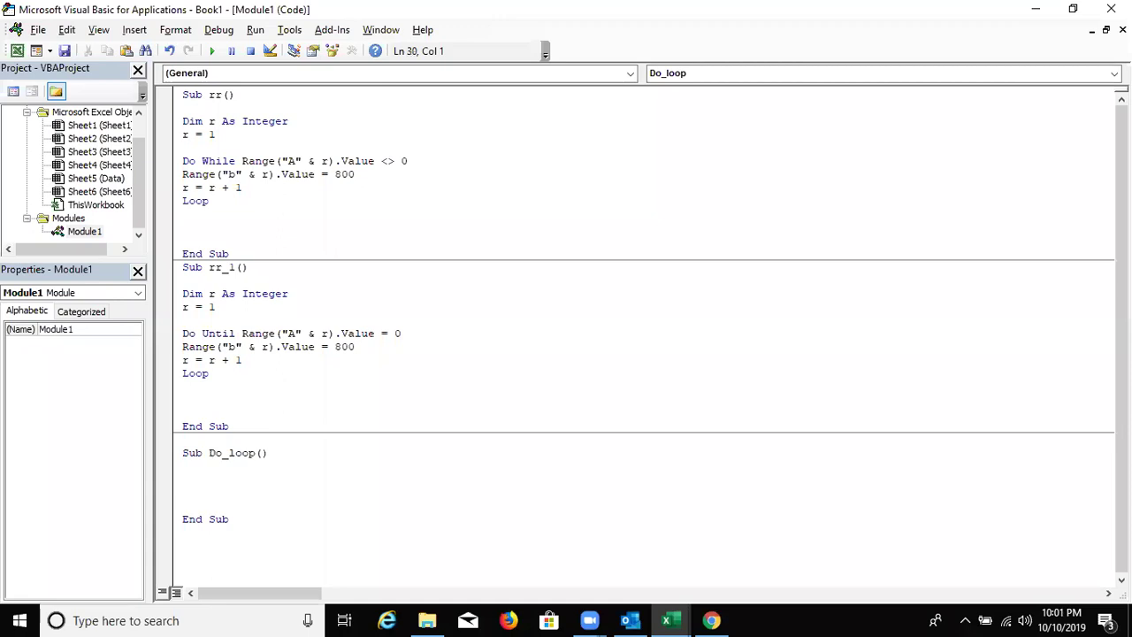
pyautogui.press('Down')
pyautogui.press('Down')
pyautogui.press('Down')
pyautogui.press('Down')
# - Add Dim n As String as the first line of Do_loop
pyautogui.press('Up')
pyautogui.press('Up')
pyautogui.press('Up')
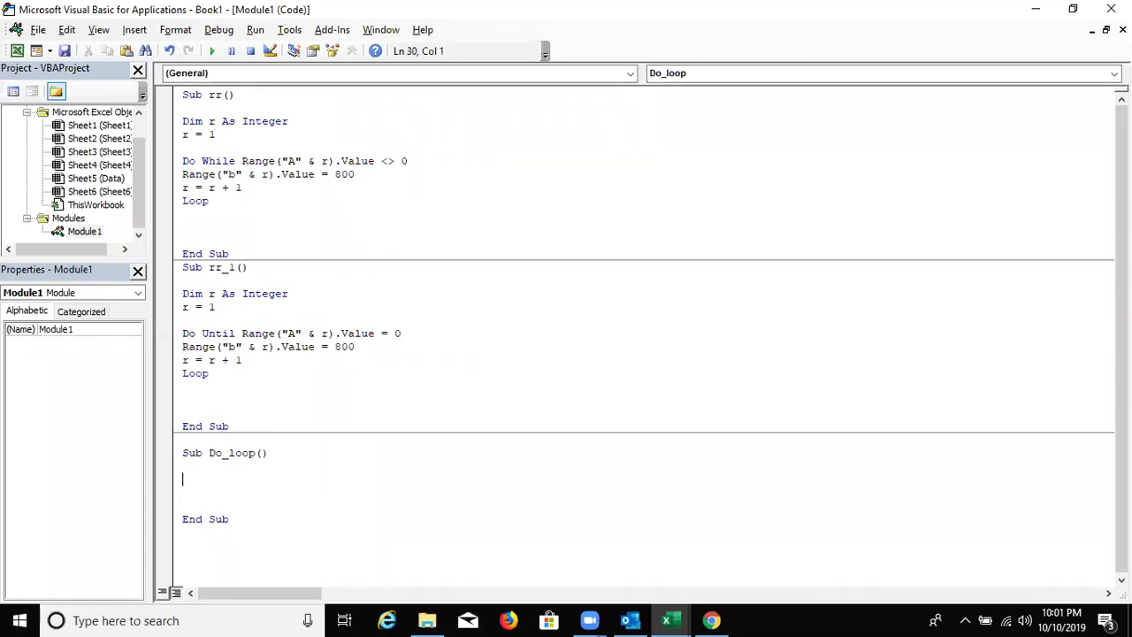
pyautogui.press('Return')
pyautogui.press('Up')
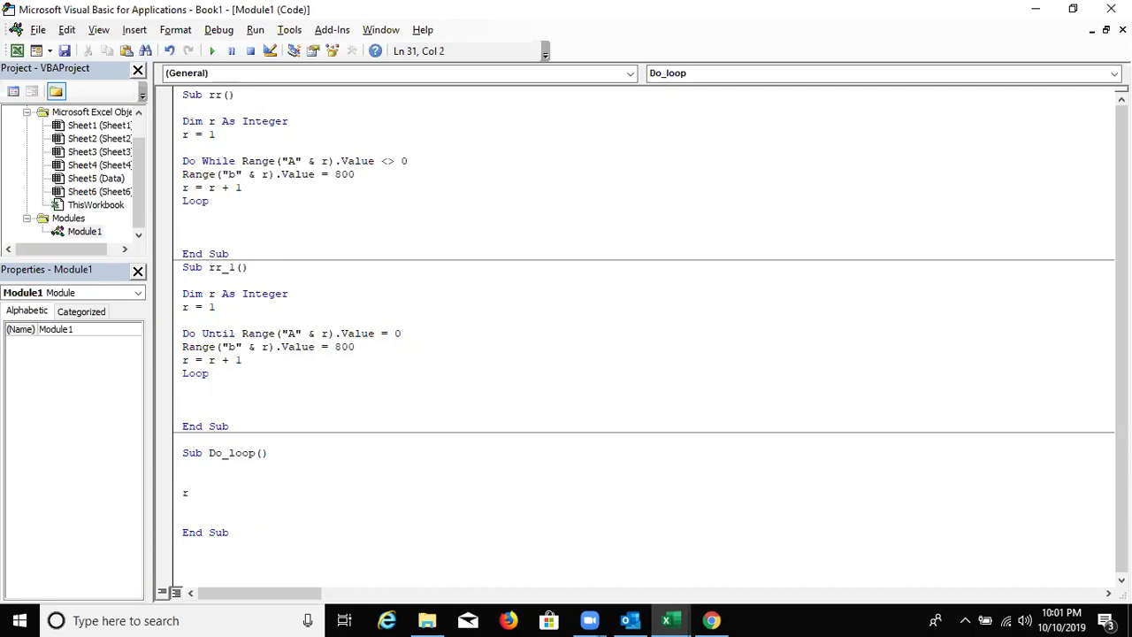
pyautogui.press('Up')
pyautogui.press('Up')
pyautogui.write('dim n as ra')
pyautogui.press('BackSpace')
pyautogui.press('BackSpace')
pyautogui.write('s Str')
pyautogui.press('Tab')
# - Add n = InputBox("Enter Name") below the declaration and run Do_loop
pyautogui.press('Return')
pyautogui.press('Return')
pyautogui.write('n=inputbox')
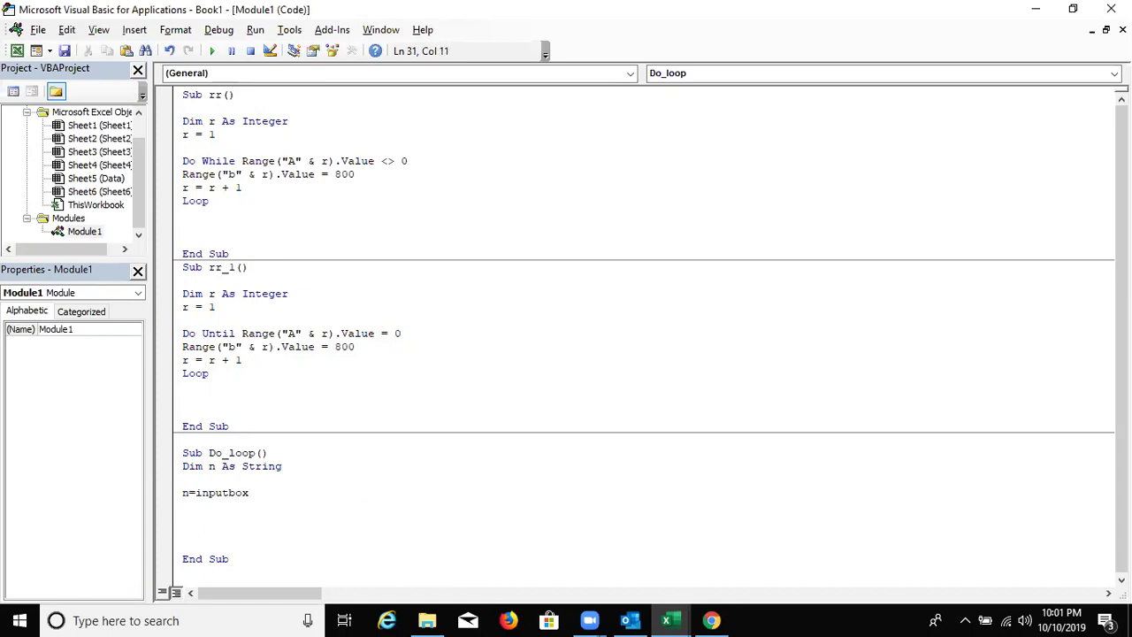
pyautogui.write('("E')
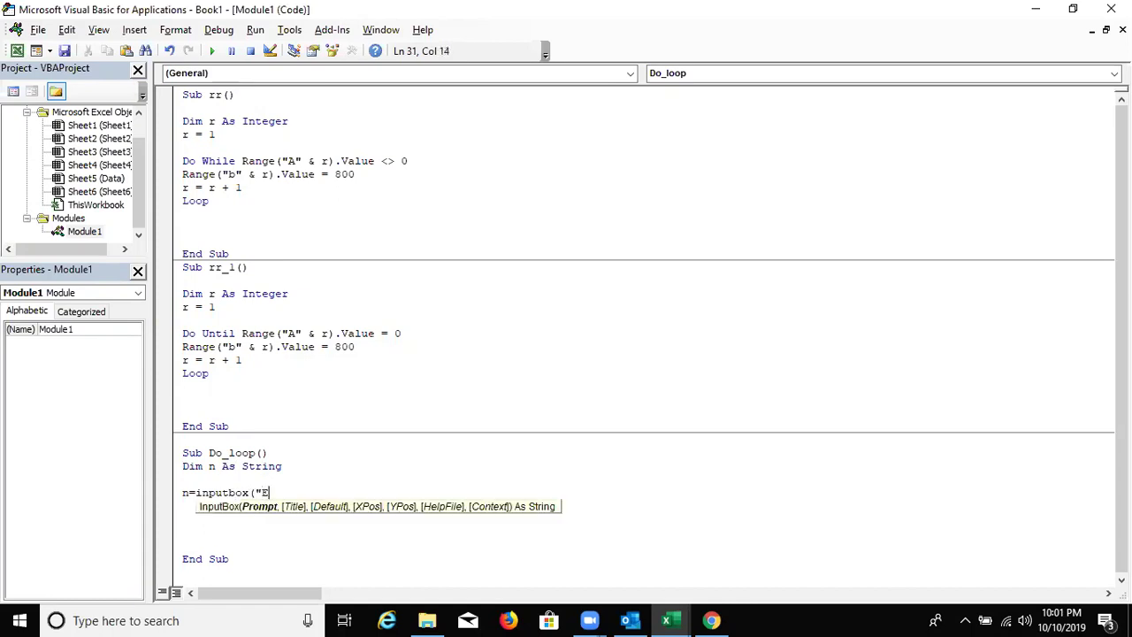
pyautogui.write('nter Name"')
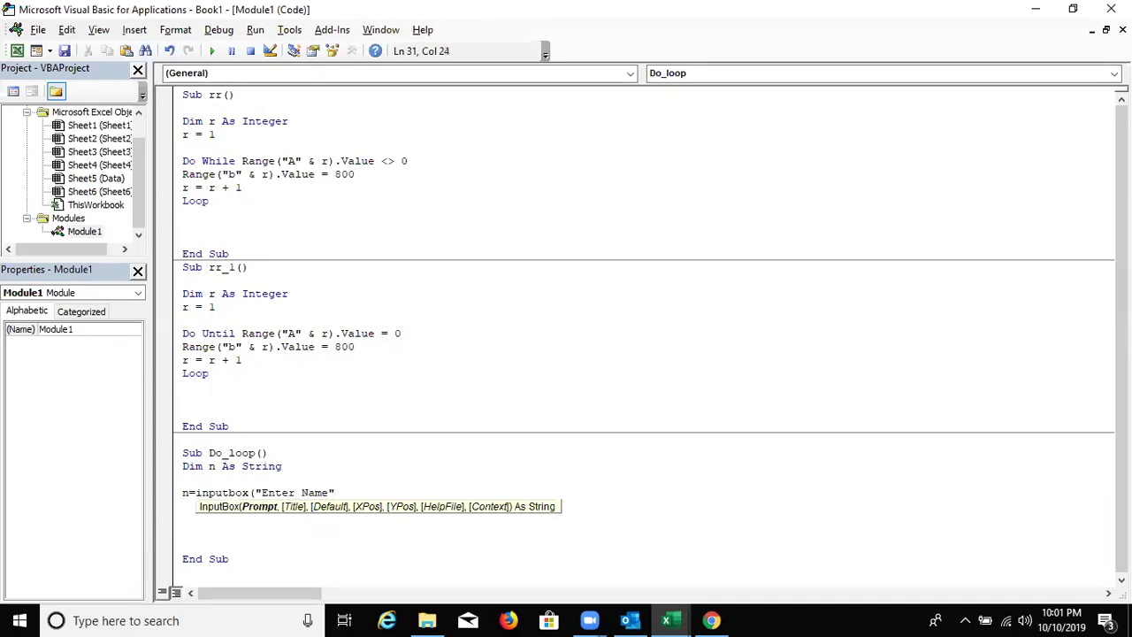
pyautogui.write(')')
pyautogui.press('Return')
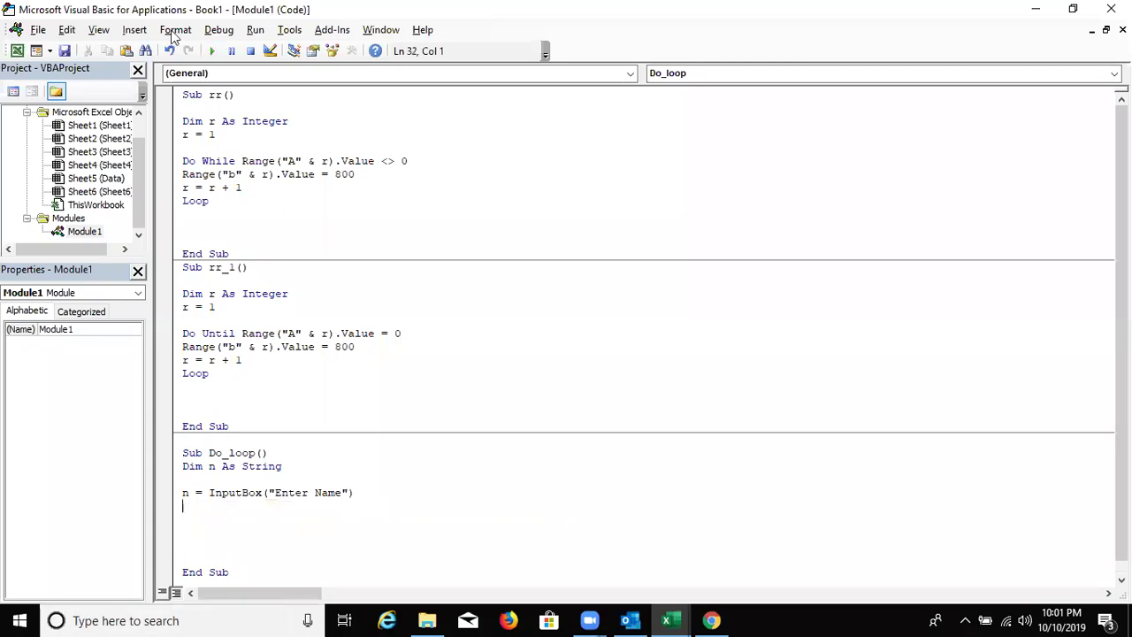
pyautogui.click(211, 50)
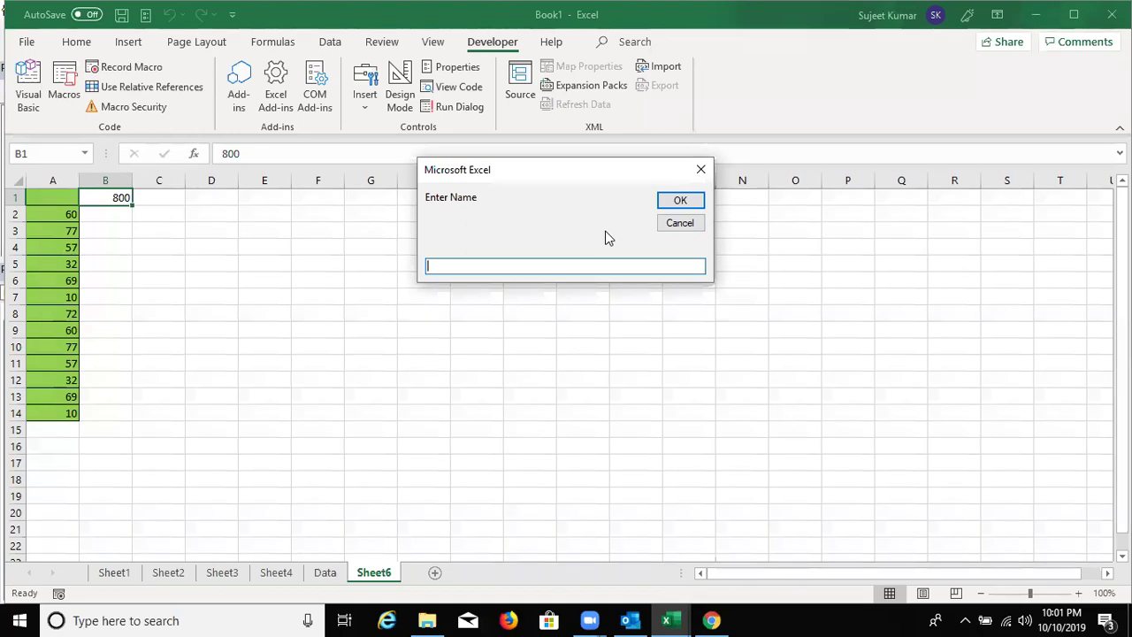
# - Confirm the empty Enter Name prompt and return to the Do_loop code
pyautogui.click(682, 206)
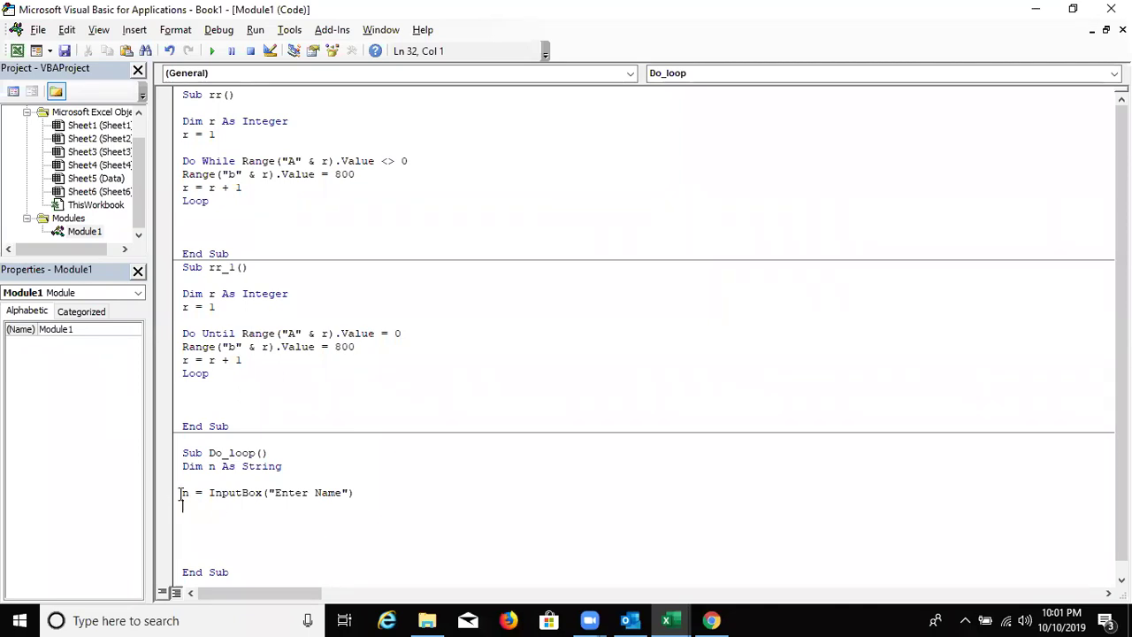
pyautogui.click(183, 494)
# - Insert Do Until n = "" above the InputBox line, fixing the misspelled Until
pyautogui.doubleClick(183, 493)
pyautogui.click(183, 494)
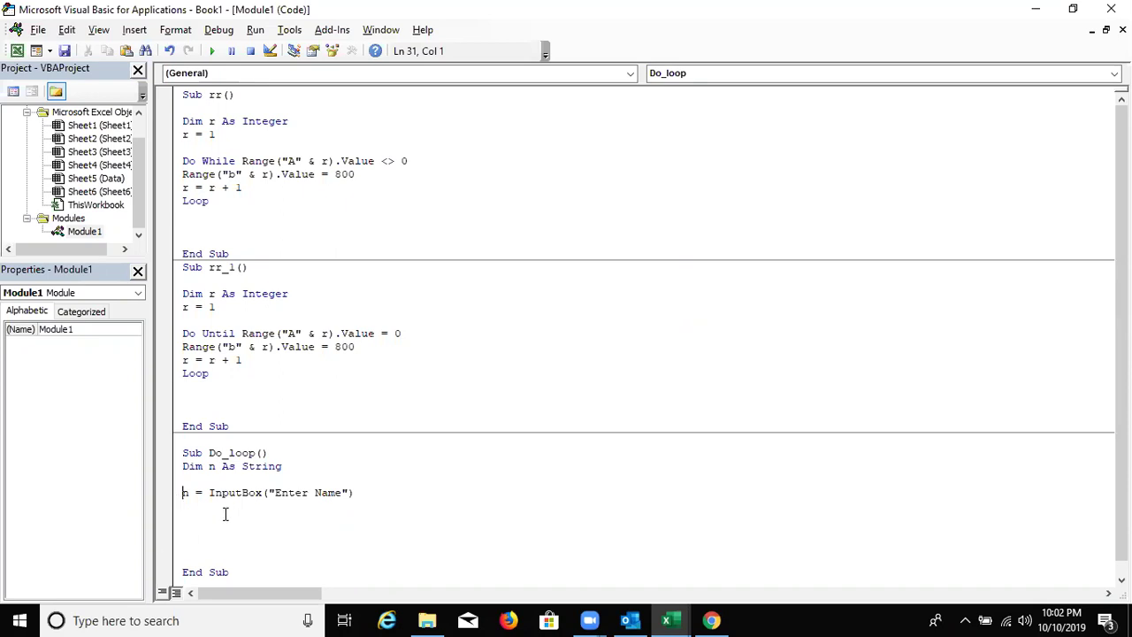
pyautogui.press('Return')
pyautogui.press('Return')
pyautogui.press('Up')
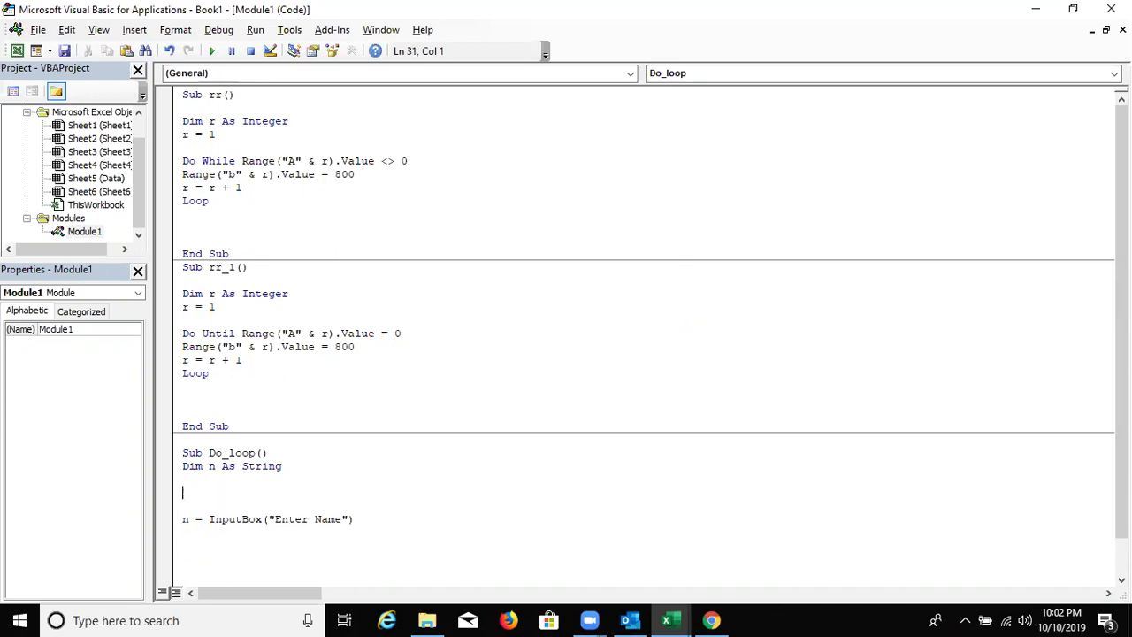
pyautogui.write('do ')
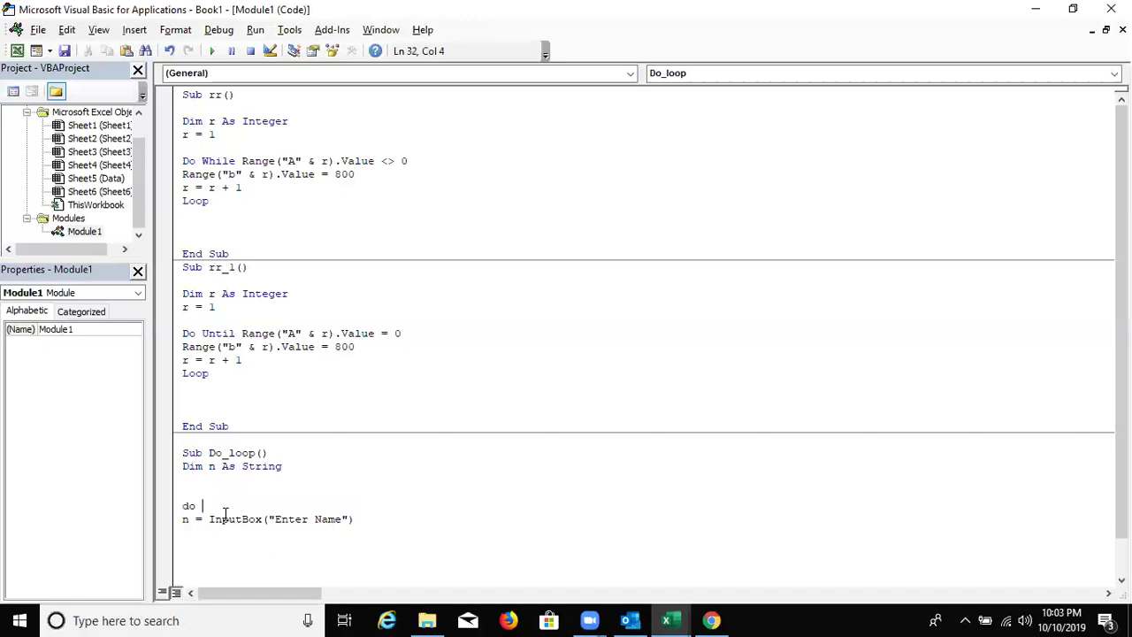
pyautogui.write('untill n')
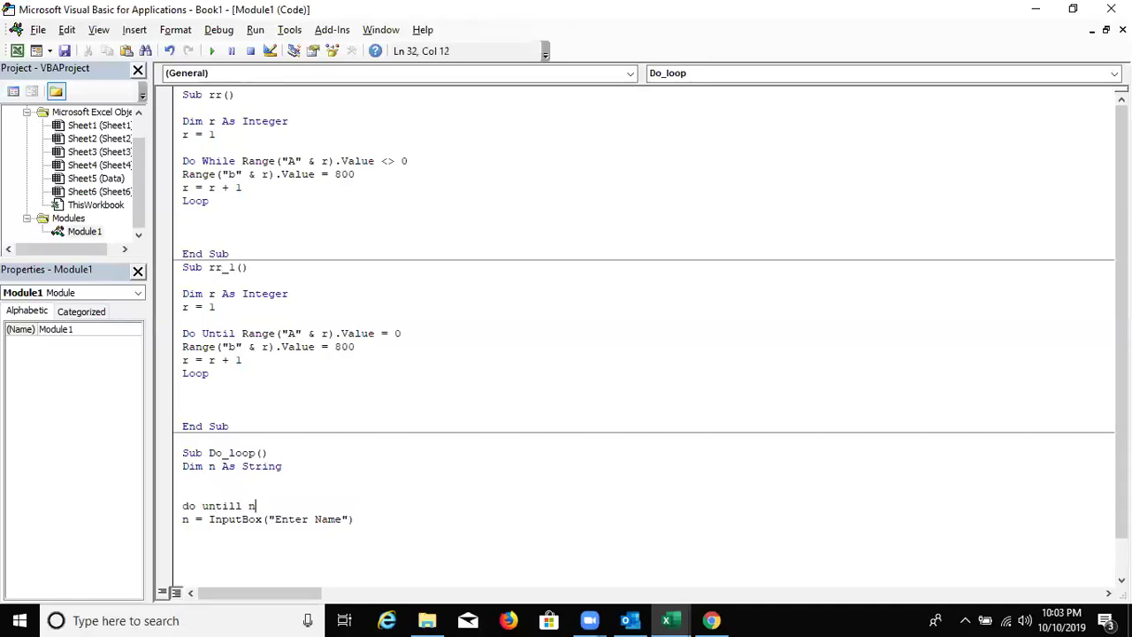
pyautogui.write('=')
pyautogui.click(225, 518)
pyautogui.press('Escape')
pyautogui.click(241, 506)
pyautogui.press('BackSpace')
pyautogui.click(235, 519)
pyautogui.click(182, 532)
# - Close the block with Loop below the InputBox line
pyautogui.write('loop')
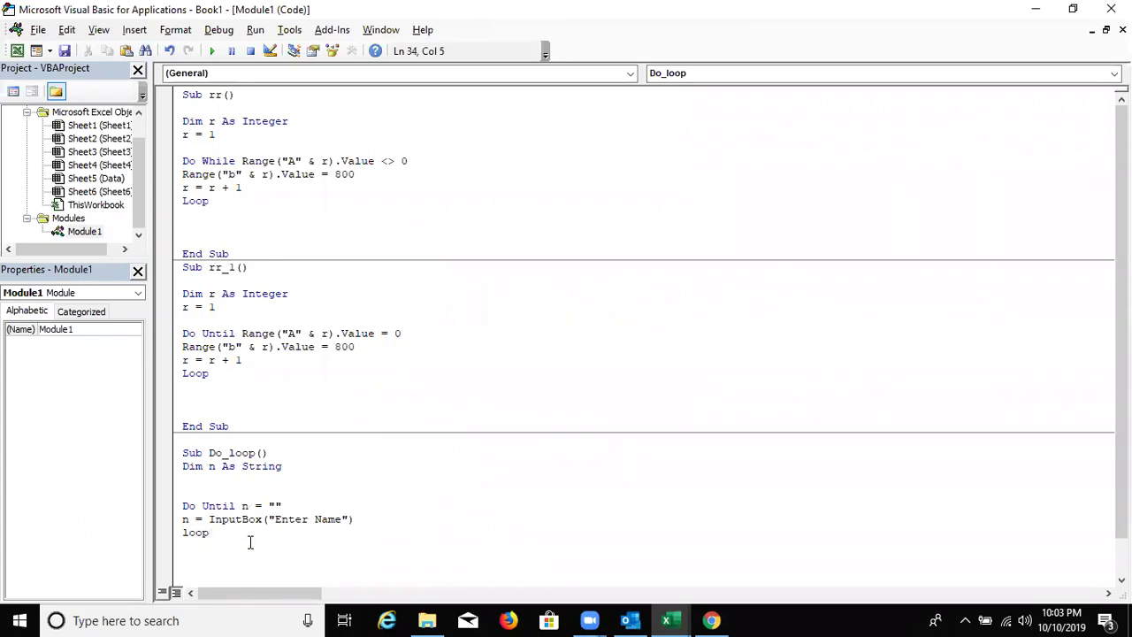
pyautogui.press('Return')
pyautogui.scroll(-1, 250, 537)
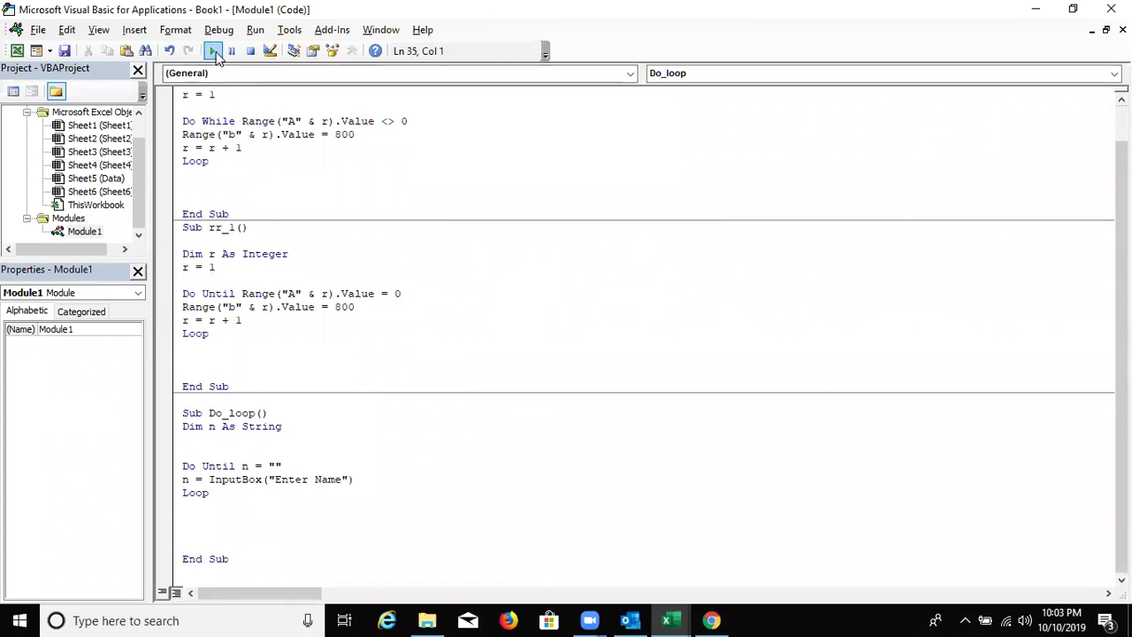
pyautogui.click(203, 451)
# - Change the condition to Do Until n <> "" and run Do_loop
pyautogui.doubleClick(258, 465)
pyautogui.write('<')
pyautogui.write('>')
pyautogui.click(201, 479)
pyautogui.click(203, 439)
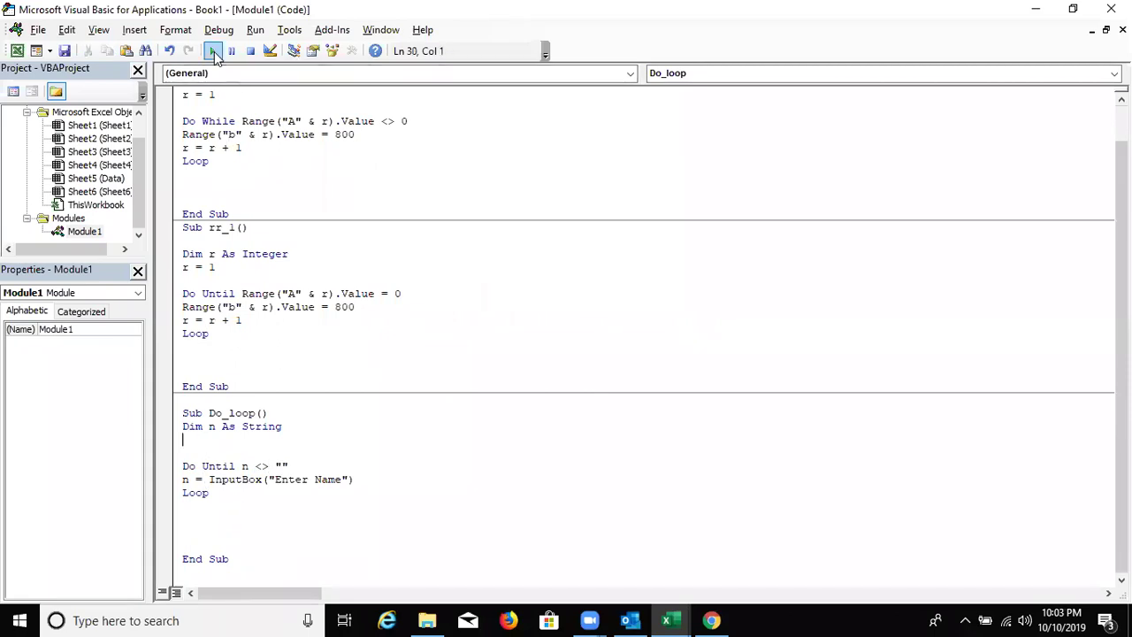
pyautogui.click(211, 51)
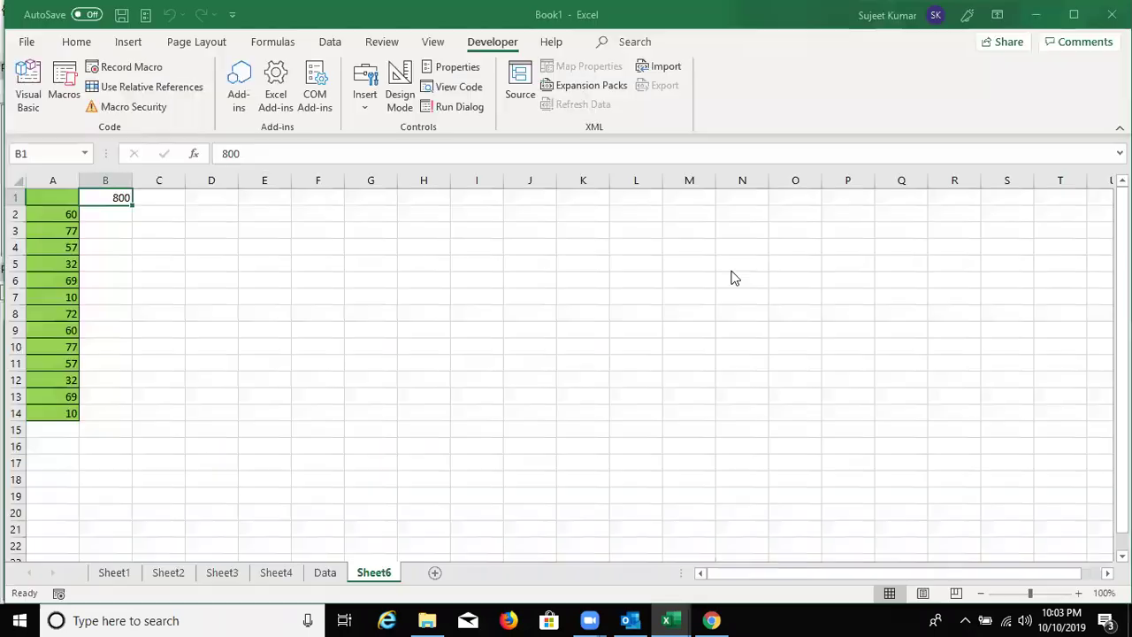
pyautogui.click(681, 222)
pyautogui.click(678, 221)
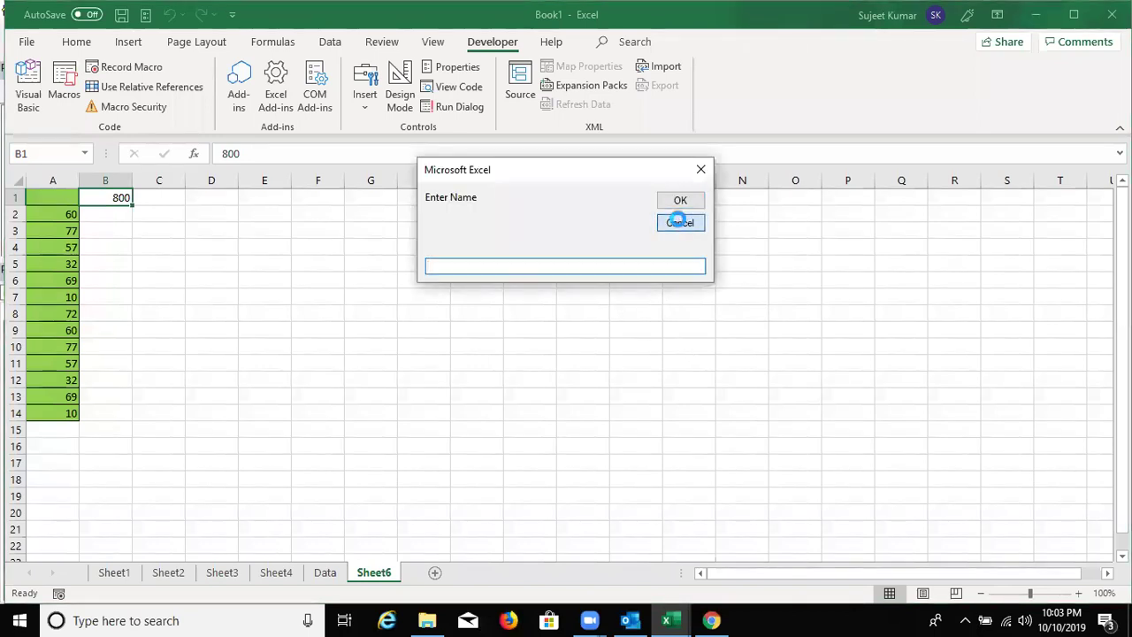
pyautogui.click(679, 205)
pyautogui.click(680, 204)
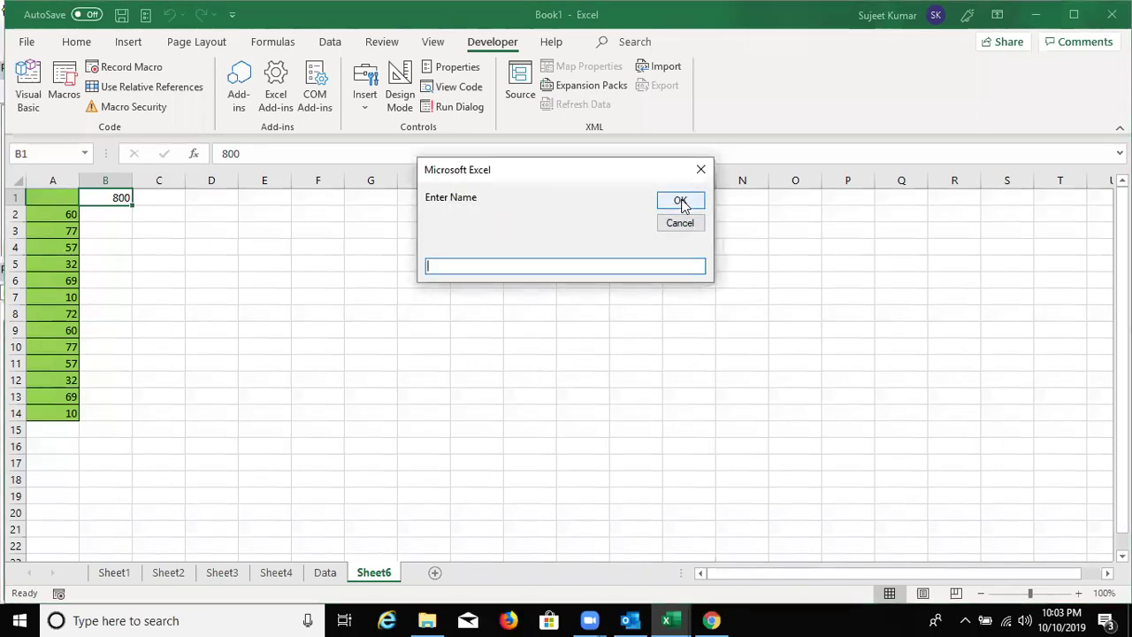
pyautogui.click(680, 203)
pyautogui.click(679, 222)
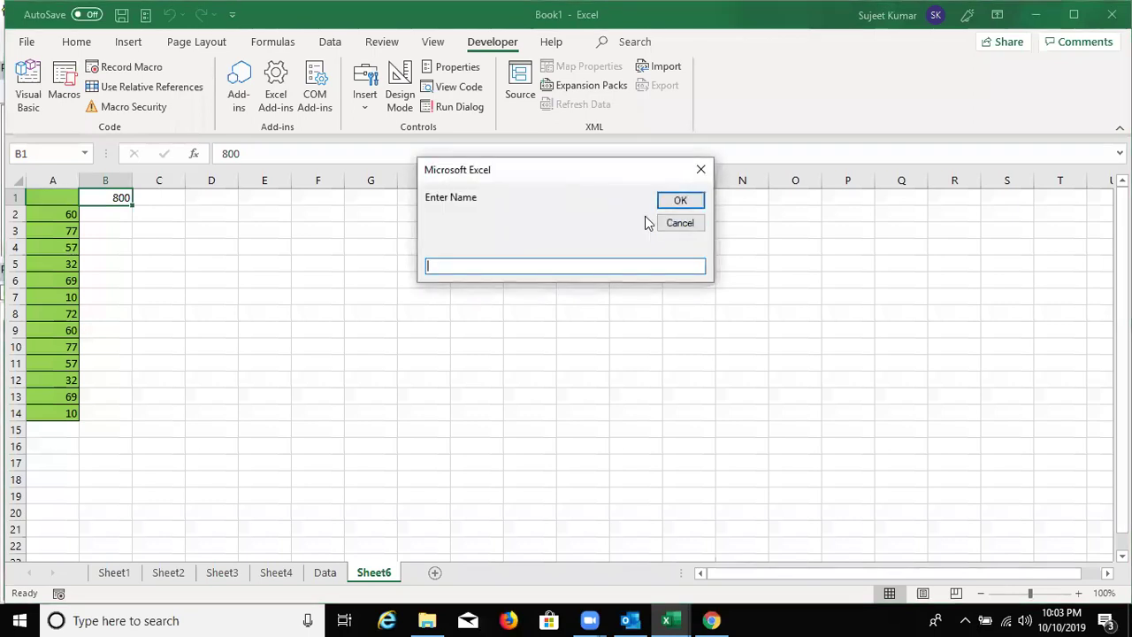
pyautogui.write('Puja')
pyautogui.click(669, 202)
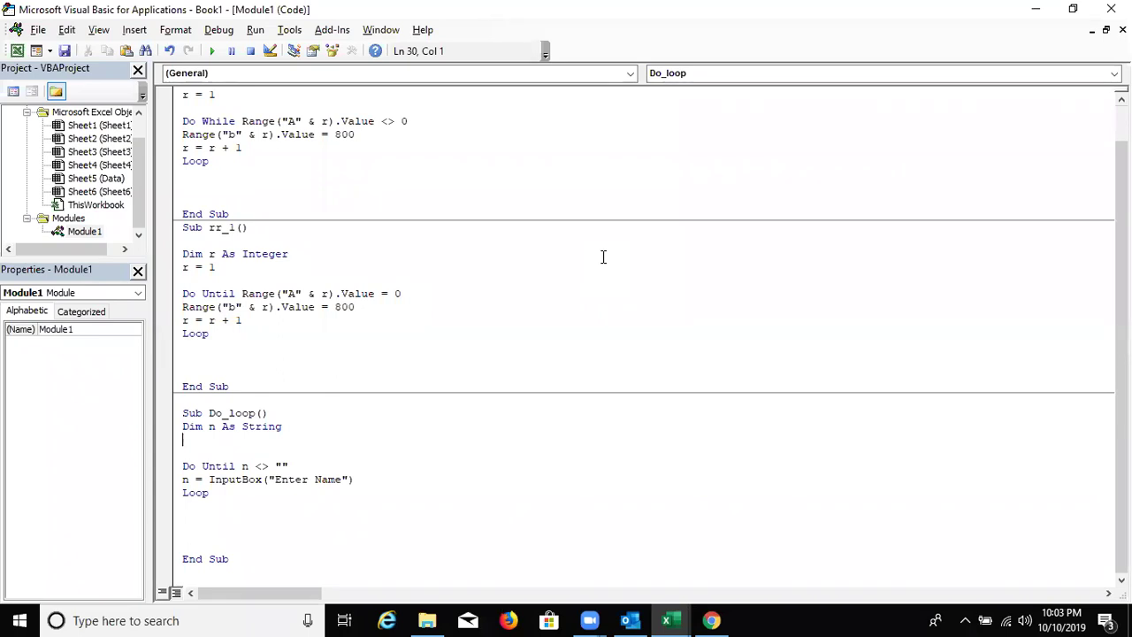
pyautogui.press('Down')
pyautogui.press('Down')
pyautogui.press('Down')
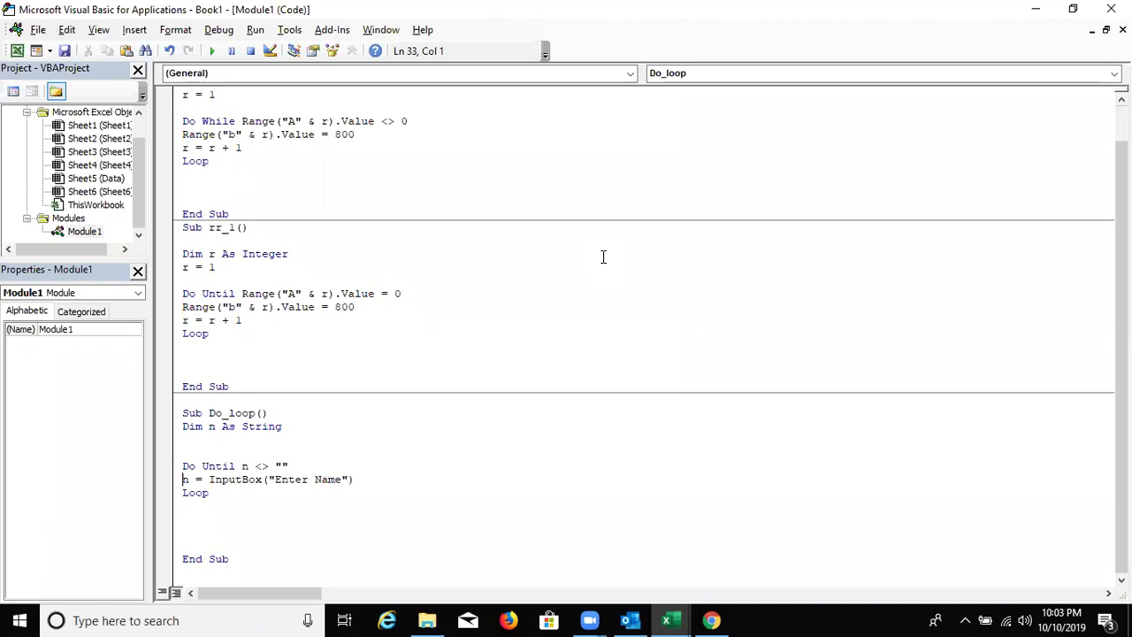
pyautogui.hotkey('shift', 'Down')
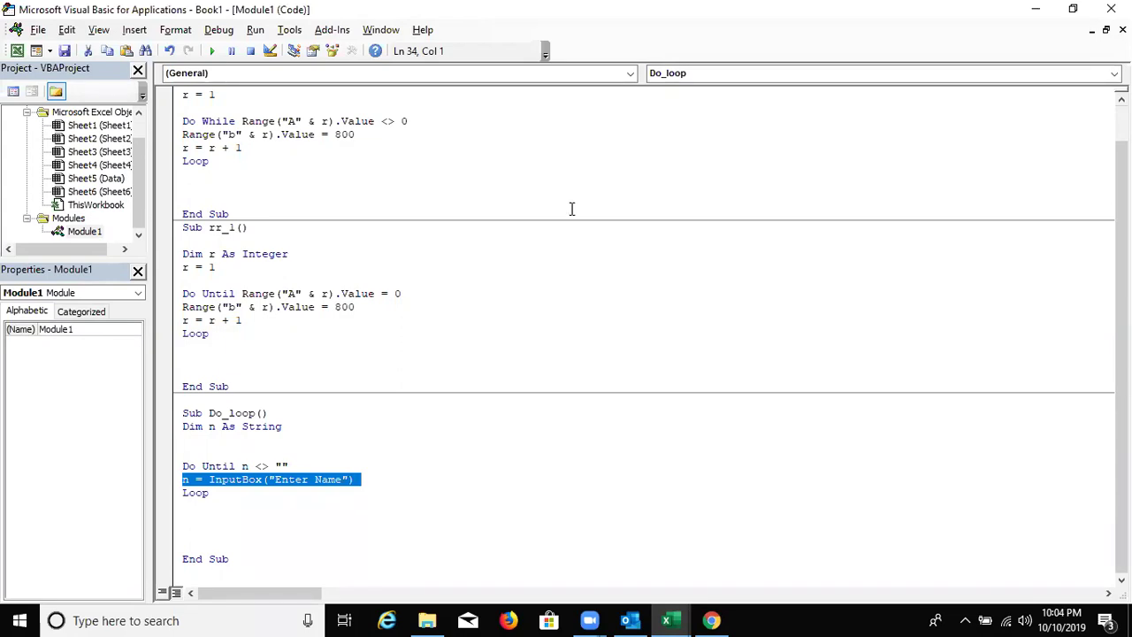
pyautogui.hotkey('alt', 'F11')
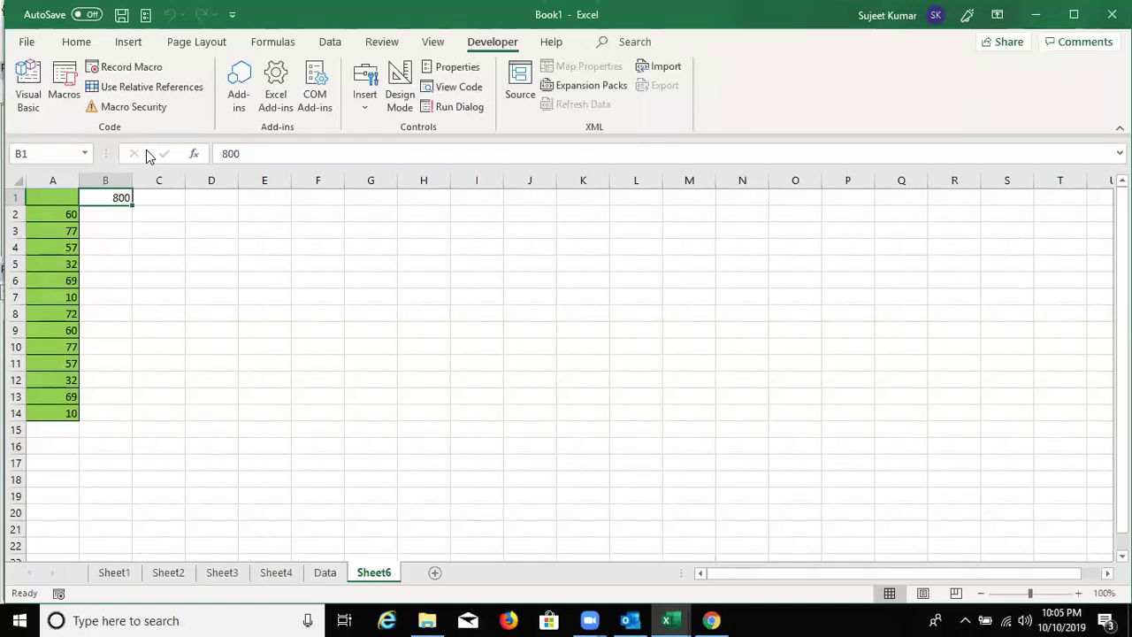
# - Add a blank Sheet7 after Sheet6 and bring the VBA editor back up
pyautogui.click(436, 570)
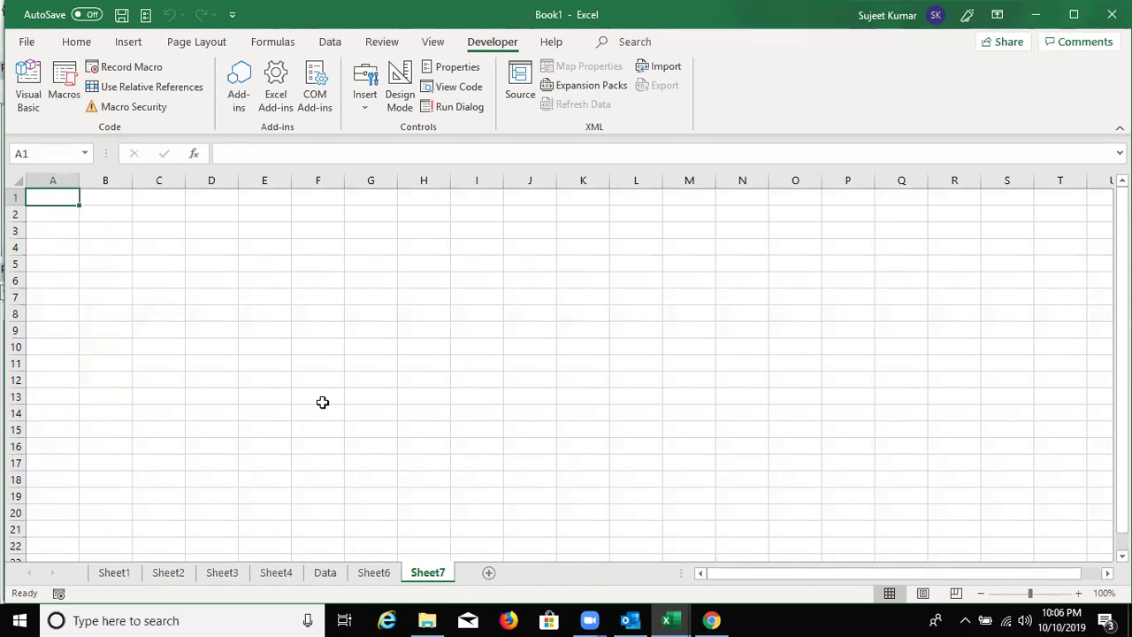
pyautogui.click(670, 620)
pyautogui.click(724, 583)
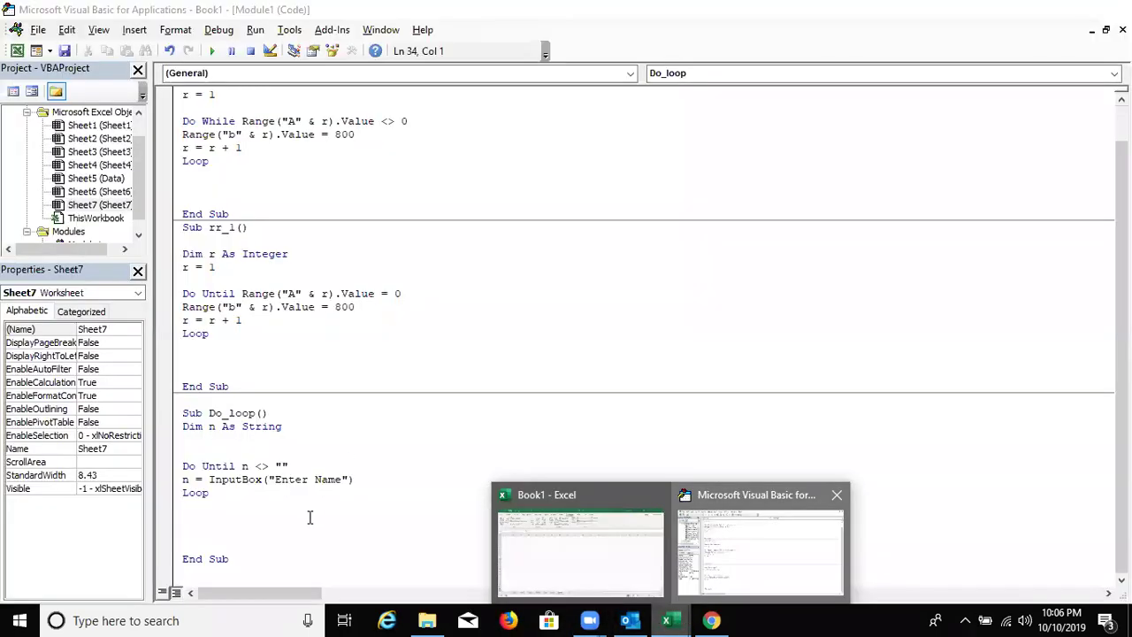
# - Start a new Sub rr_2() below Do_loop
pyautogui.click(266, 567)
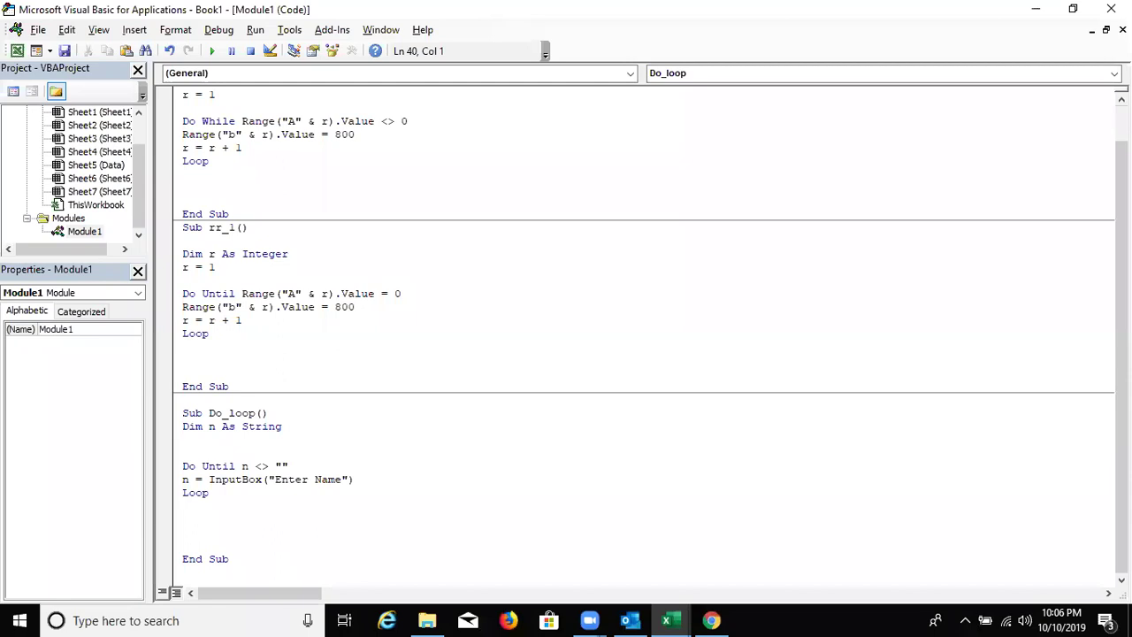
pyautogui.press('Down')
pyautogui.press('Down')
pyautogui.press('Down')
pyautogui.press('Up')
pyautogui.press('Up')
pyautogui.press('Up')
pyautogui.press('Up')
pyautogui.press('Up')
pyautogui.press('Up')
pyautogui.press('Up')
pyautogui.press('Up')
pyautogui.press('Up')
pyautogui.write('su')
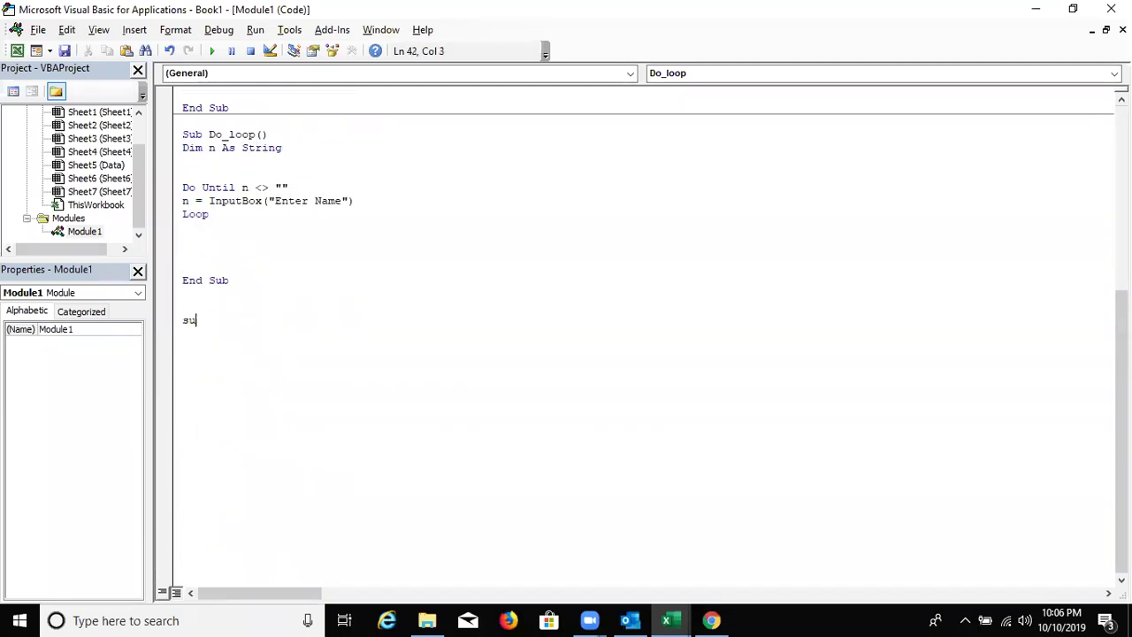
pyautogui.write('b rr')
pyautogui.write('_2()')
pyautogui.press('Return')
pyautogui.press('Return')
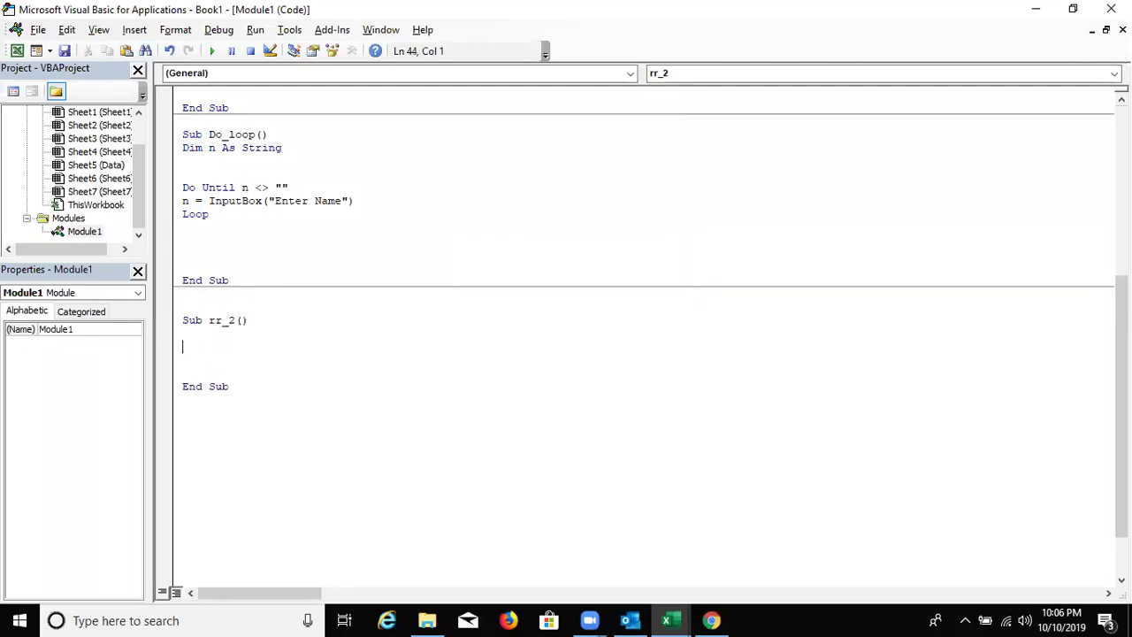
# - Fill rr_2's body with Dim fn As String and fn = Dir
pyautogui.write('f')
pyautogui.press('BackSpace')
pyautogui.press('BackSpace')
pyautogui.press('BackSpace')
pyautogui.press('BackSpace')
pyautogui.write('dim fn as str')
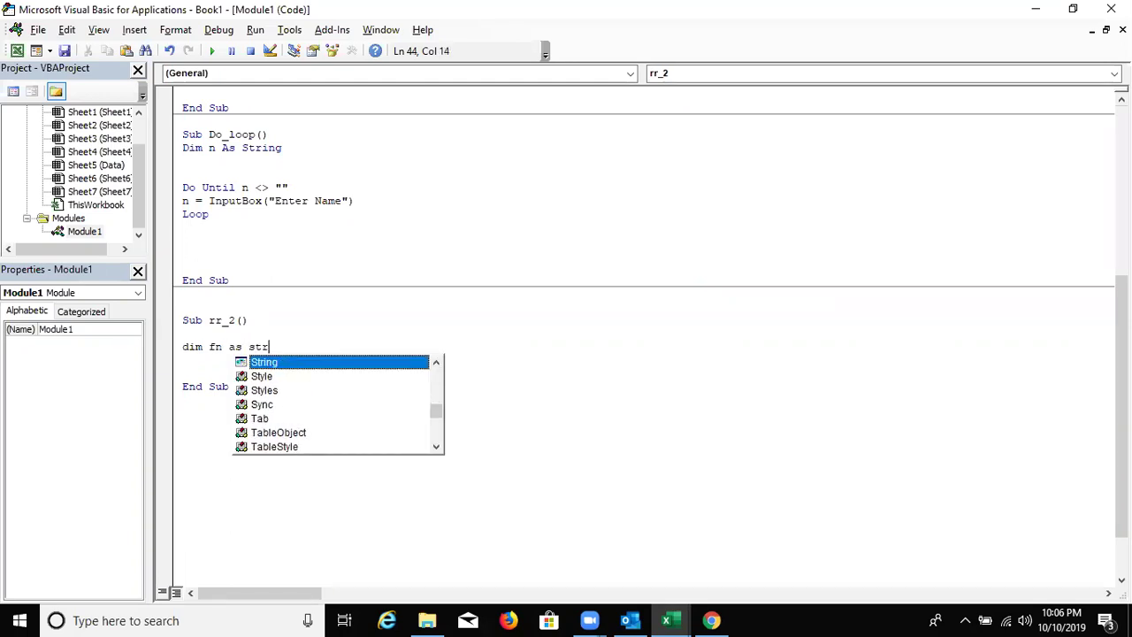
pyautogui.press('Return')
pyautogui.press('Return')
pyautogui.press('Return')
pyautogui.press('Up')
pyautogui.write('fn=dir')
pyautogui.press('Return')
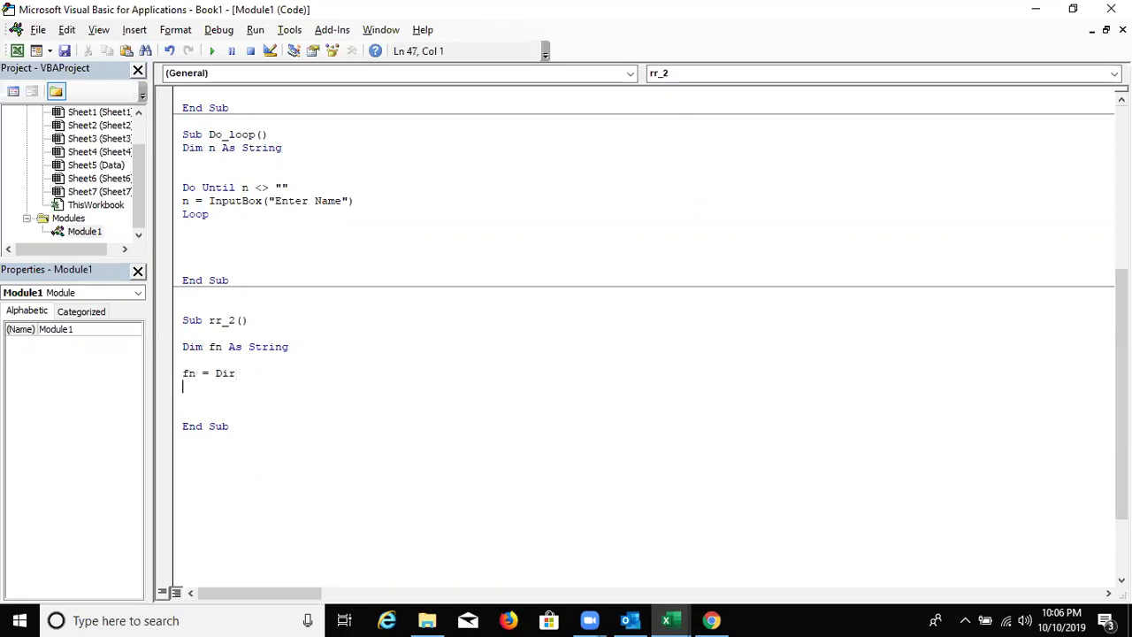
pyautogui.press('BackSpace')
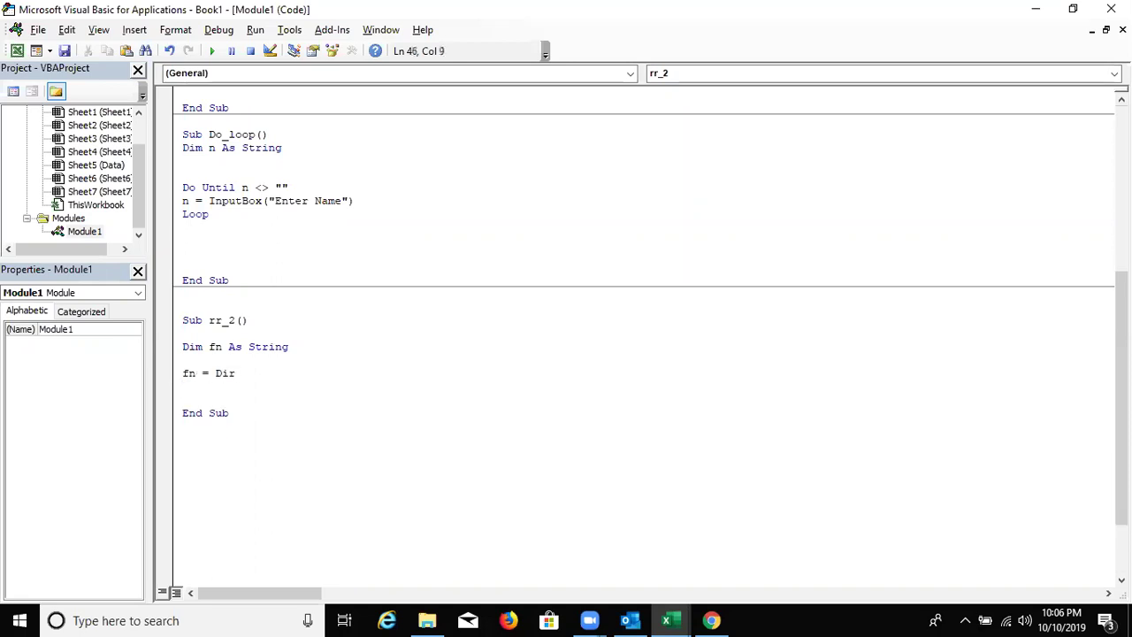
pyautogui.write('(')
pyautogui.hotkey('alt', 'F11')
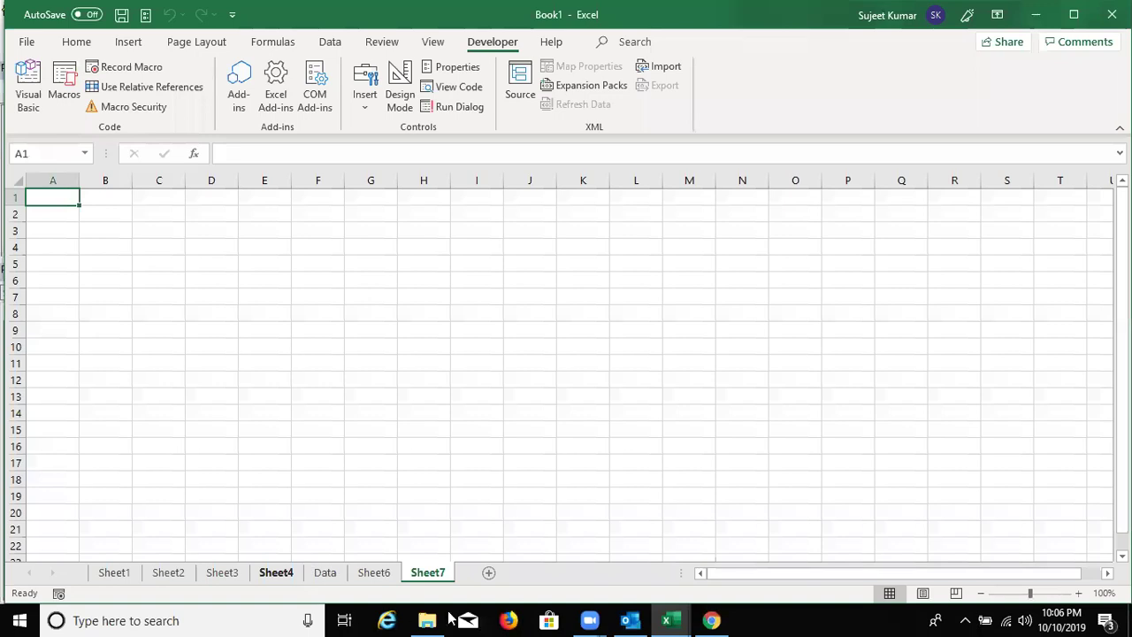
# - Open File Explorer and browse to D:\Disk-2 (VBA)\6.VBA Automation
pyautogui.click(437, 619)
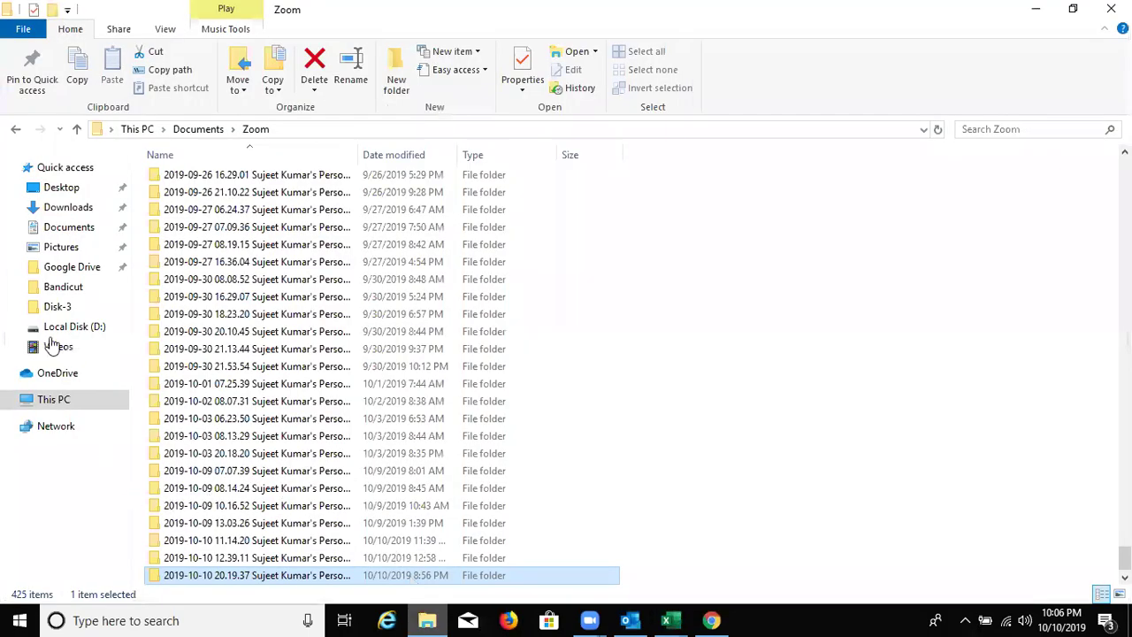
pyautogui.click(71, 227)
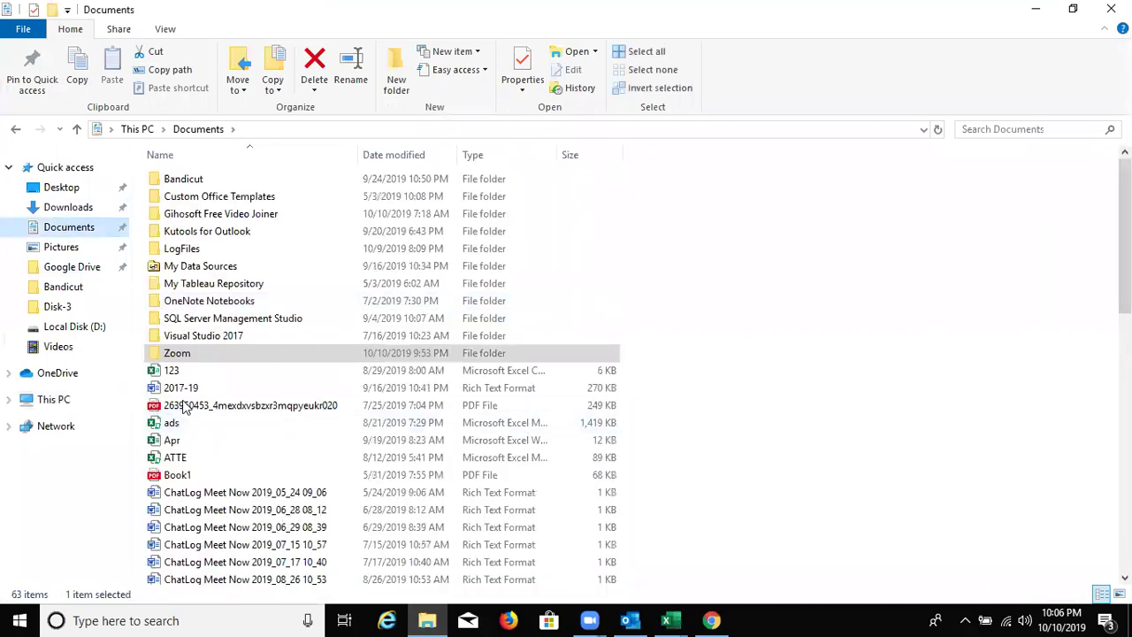
pyautogui.click(99, 329)
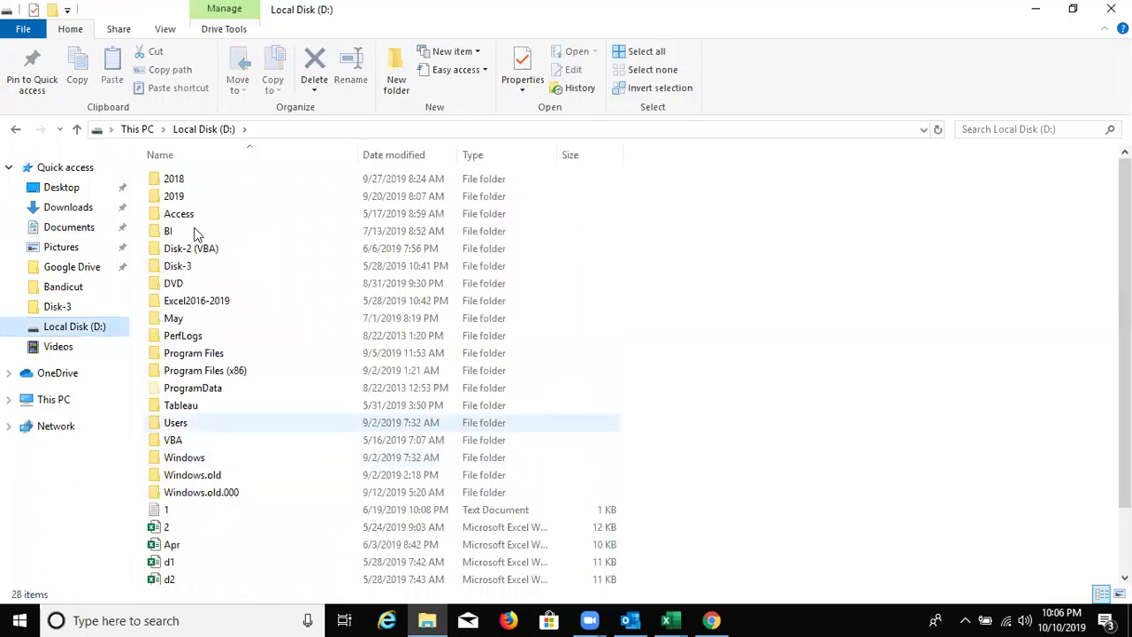
pyautogui.click(194, 220)
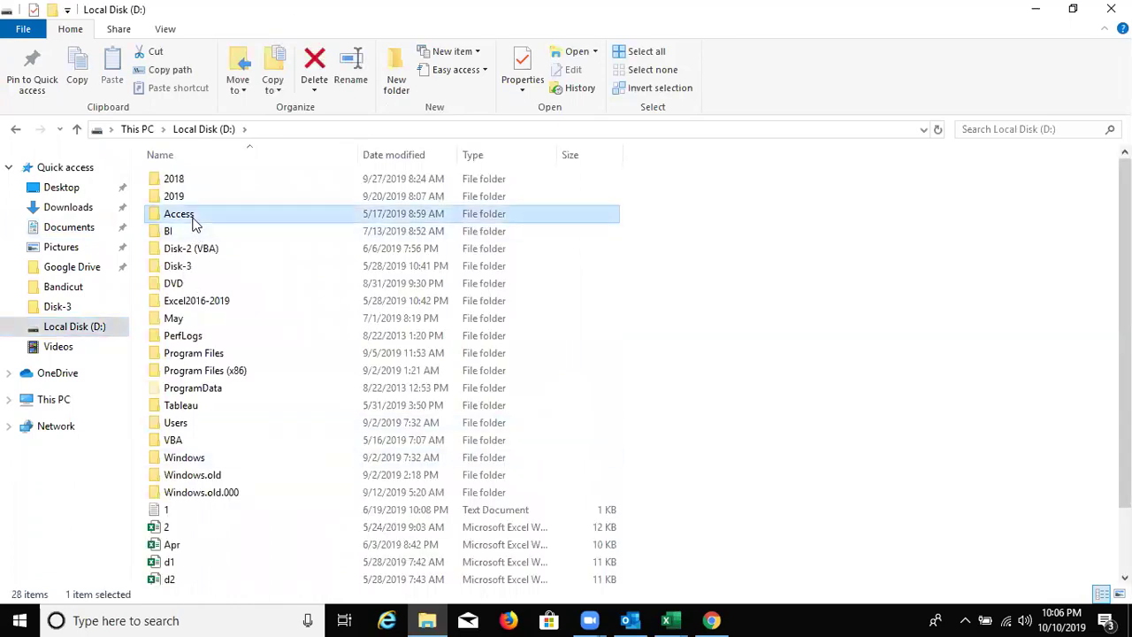
pyautogui.doubleClick(194, 220)
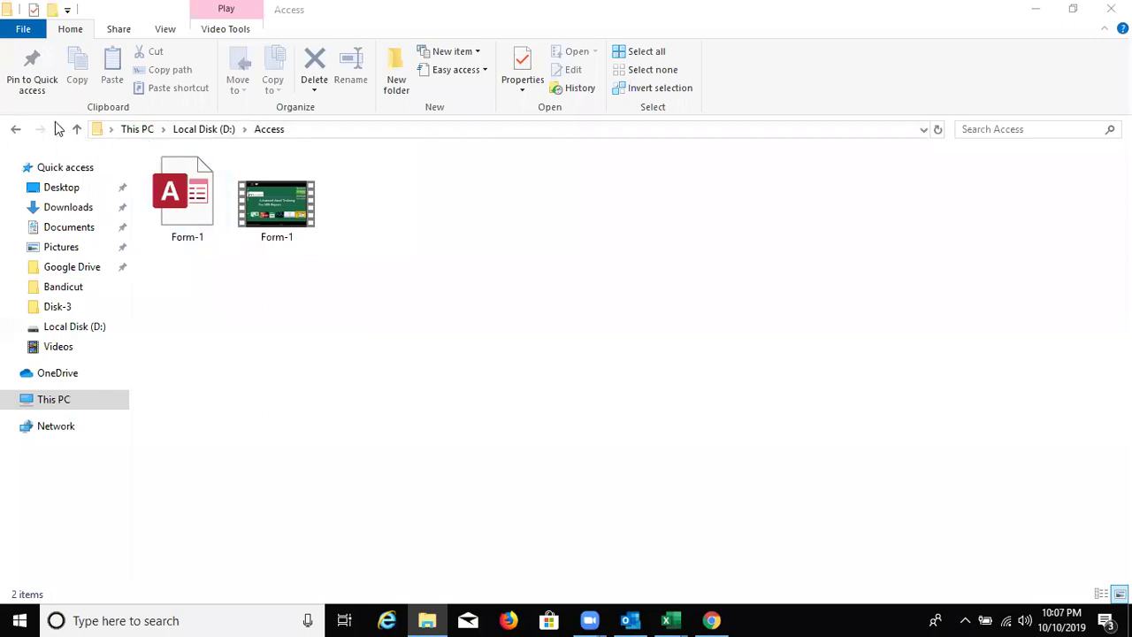
pyautogui.click(16, 131)
pyautogui.click(16, 131)
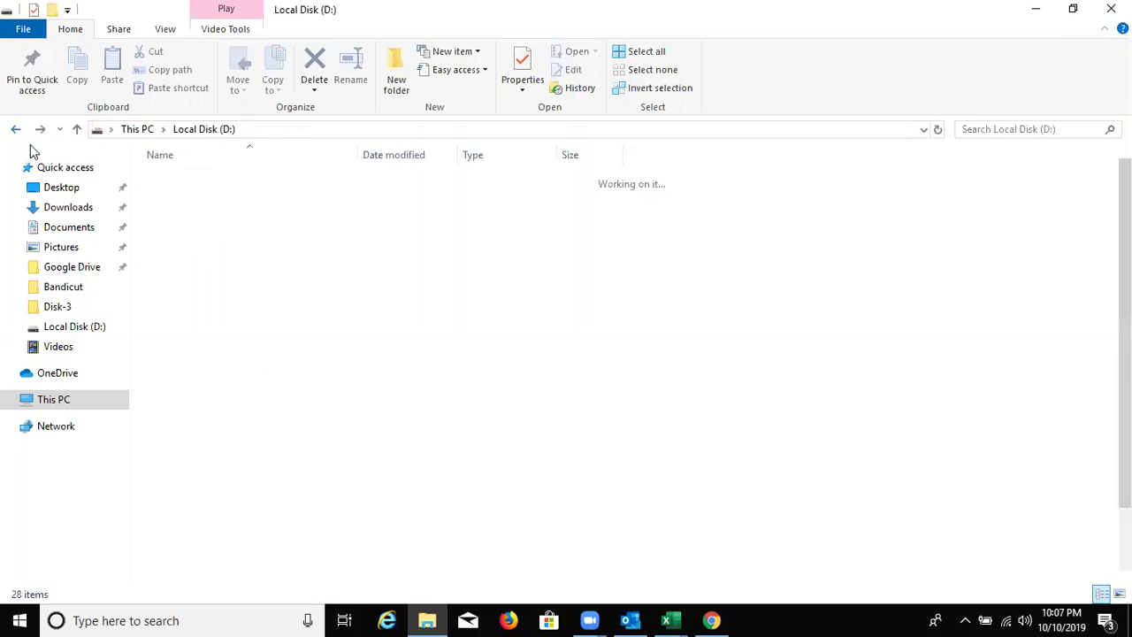
pyautogui.doubleClick(224, 248)
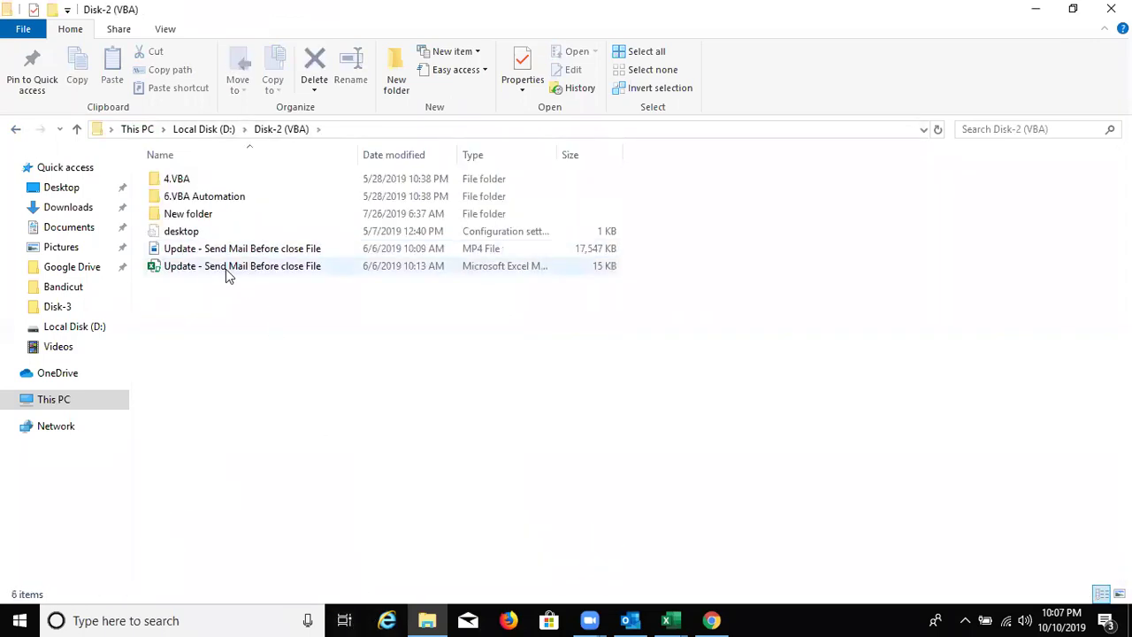
pyautogui.click(206, 198)
pyautogui.doubleClick(206, 198)
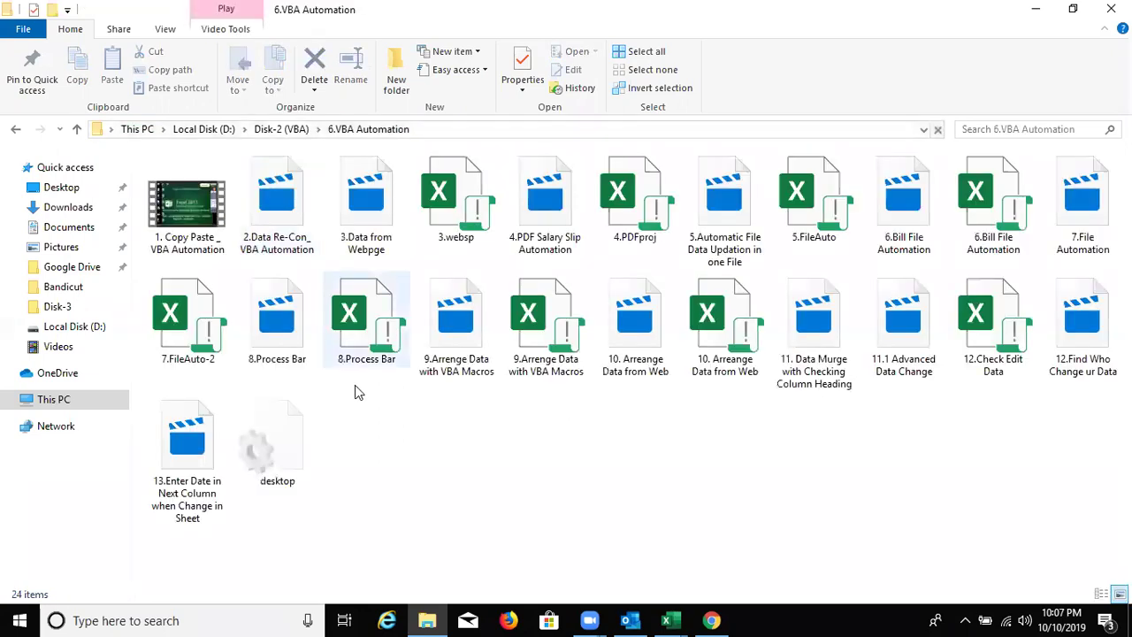
# - Copy the folder path D:\Disk-2 (VBA)\6.VBA Automation and minimise File Explorer
pyautogui.click(425, 133)
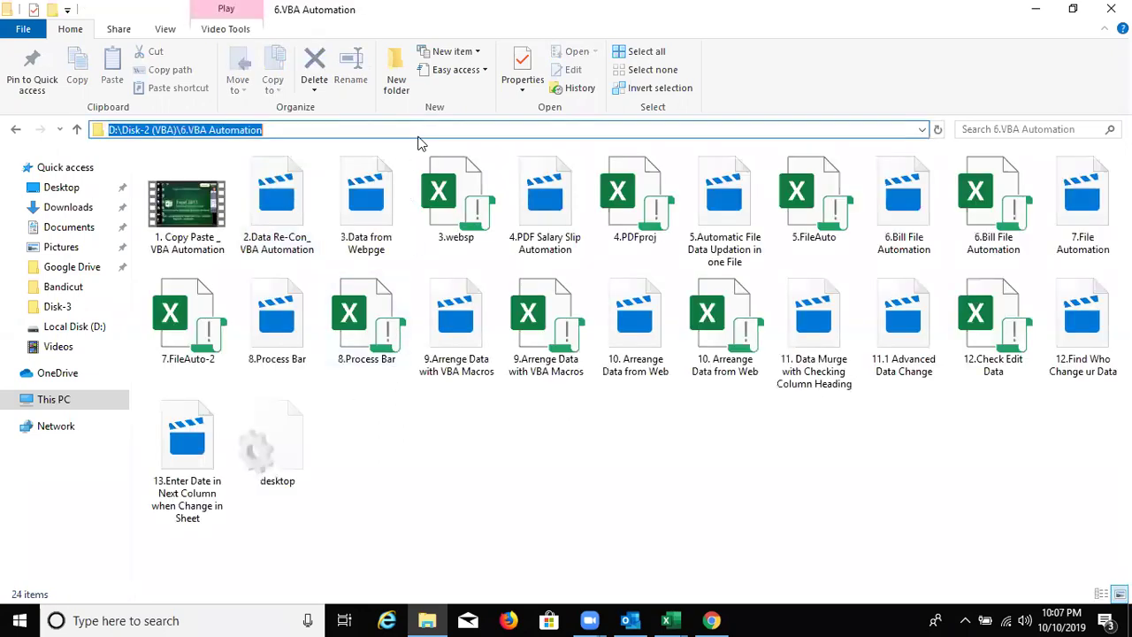
pyautogui.hotkey('ctrl', 'c')
pyautogui.press('Escape')
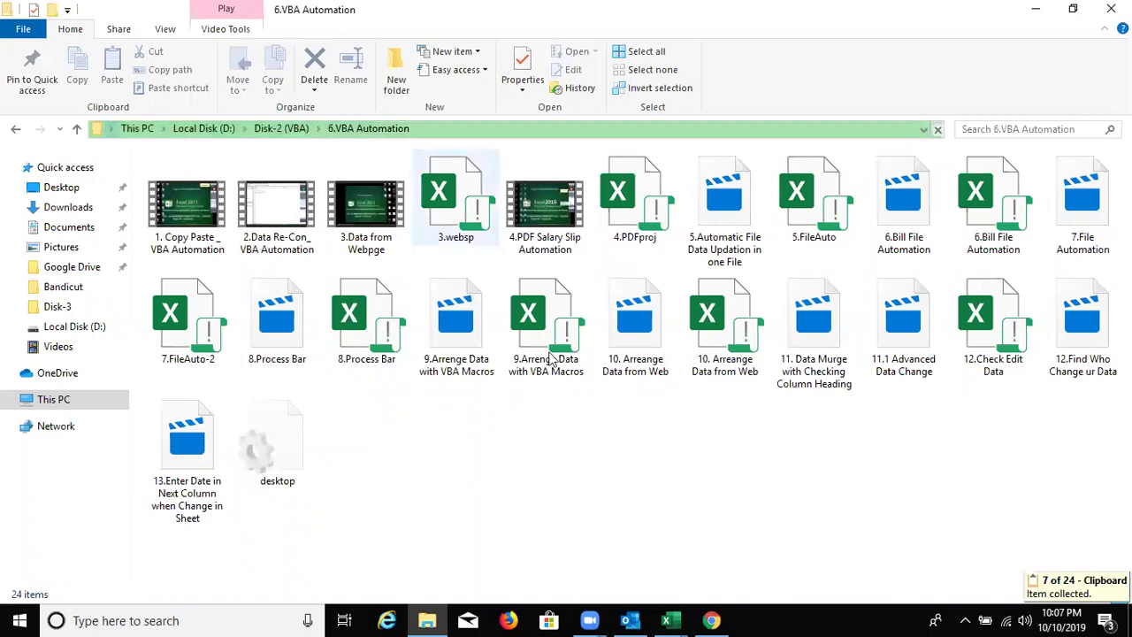
pyautogui.click(1036, 9)
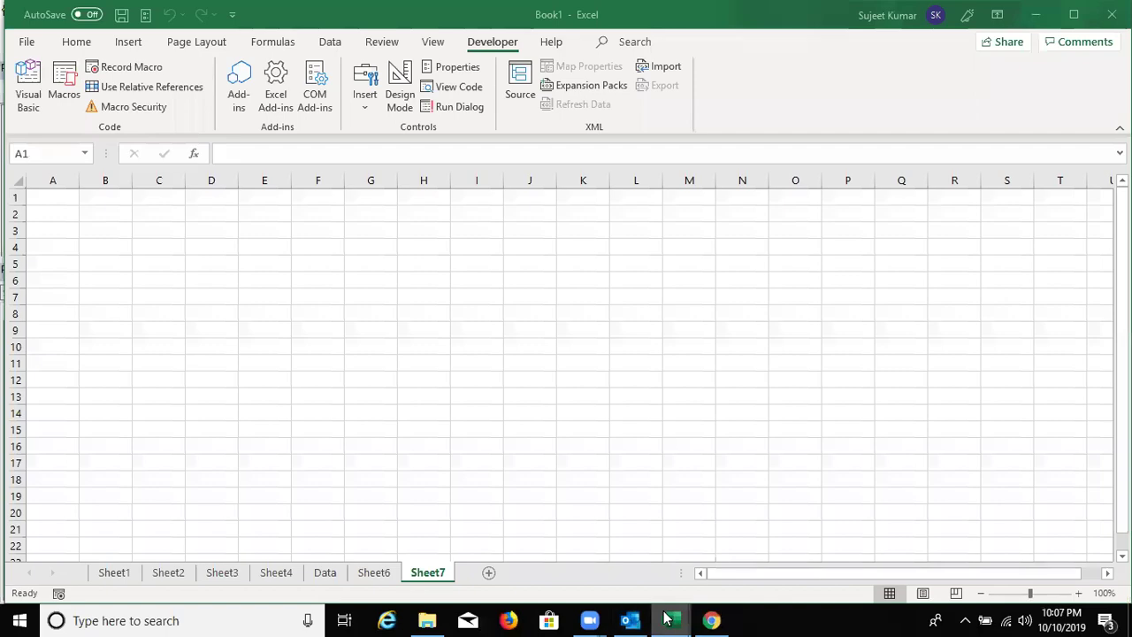
# - Complete the Dir call with the pasted folder path, \*.xlsm pattern and vbNormal attribute
pyautogui.moveTo(669, 619)
pyautogui.click(701, 567)
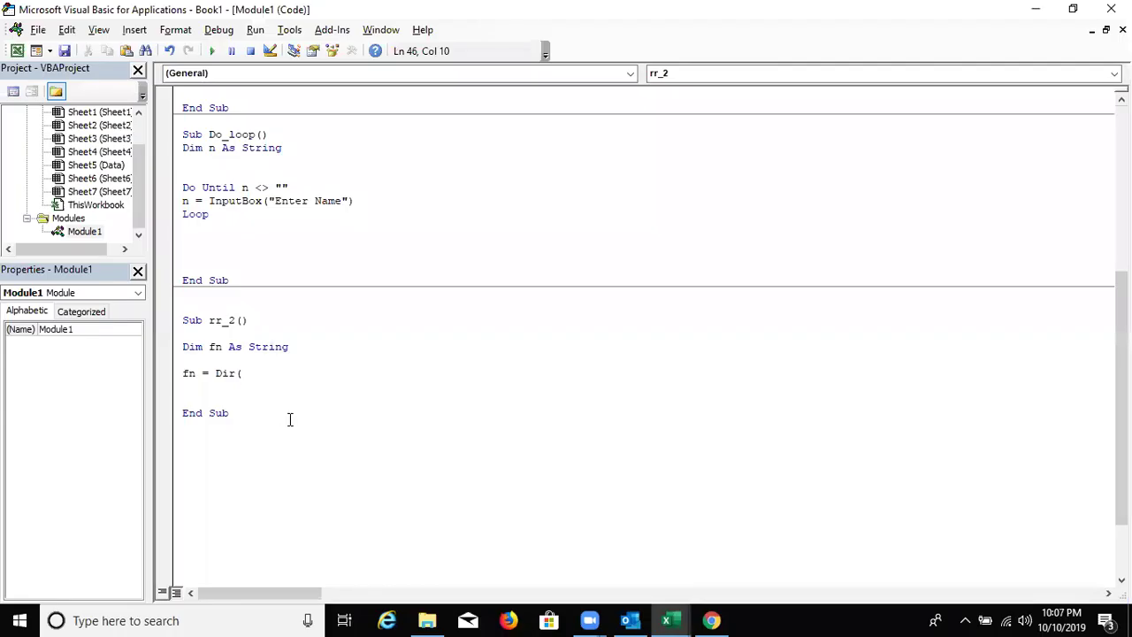
pyautogui.write('"')
pyautogui.hotkey('ctrl', 'v')
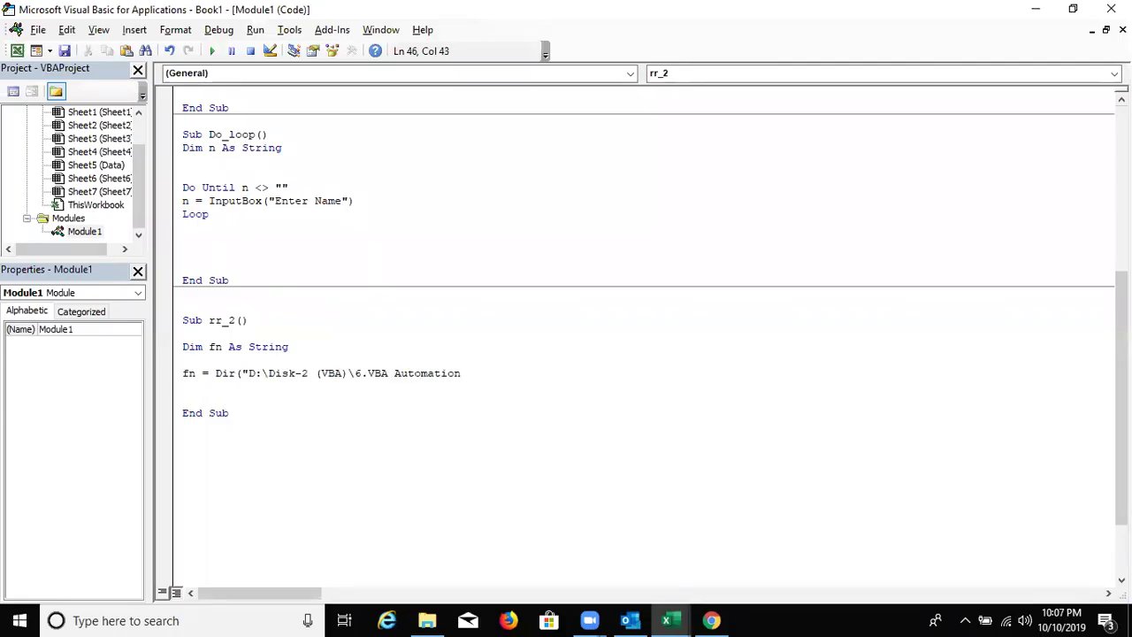
pyautogui.write('\\*.xlsm')
pyautogui.write('"')
pyautogui.write(',')
pyautogui.press('Down')
pyautogui.press('Down')
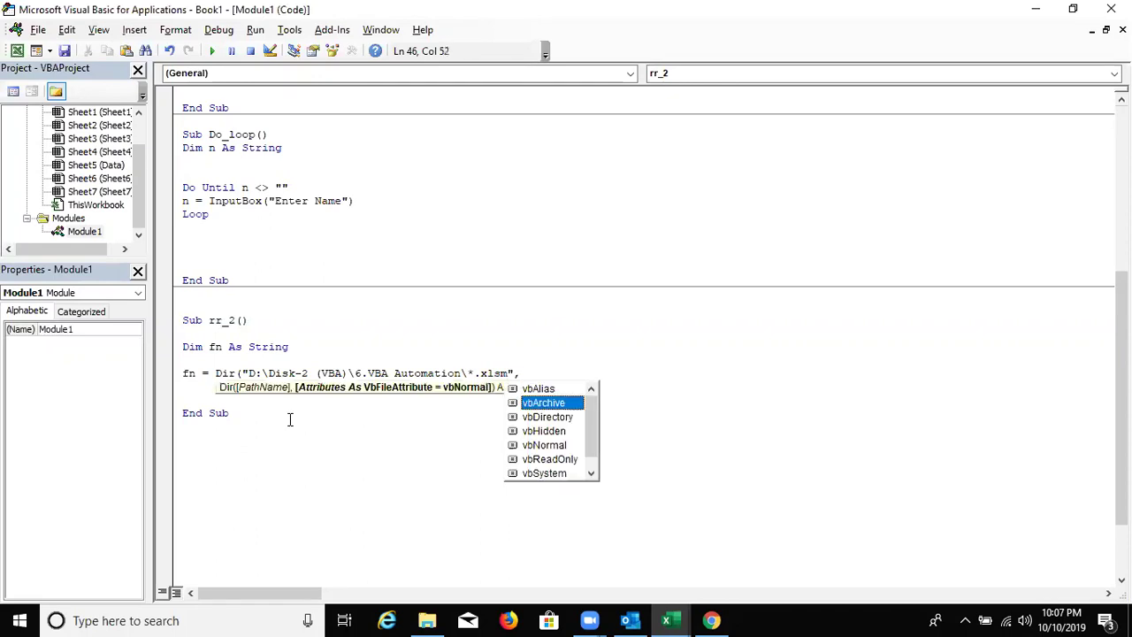
pyautogui.press('Down')
pyautogui.press('Down')
pyautogui.press('Down')
pyautogui.press('Tab')
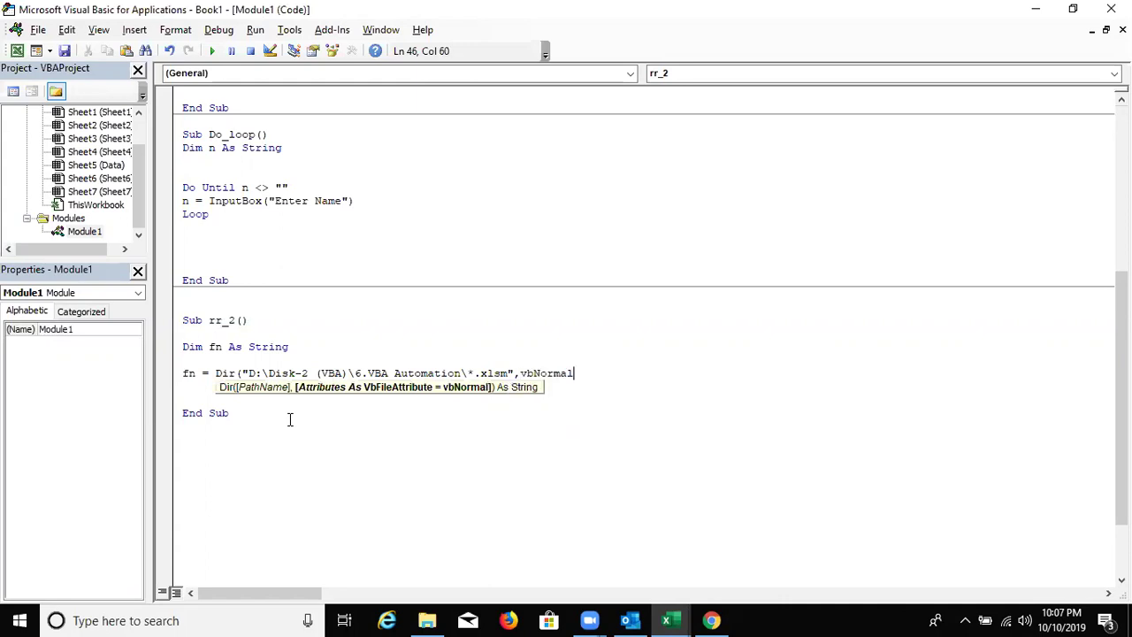
pyautogui.write(')')
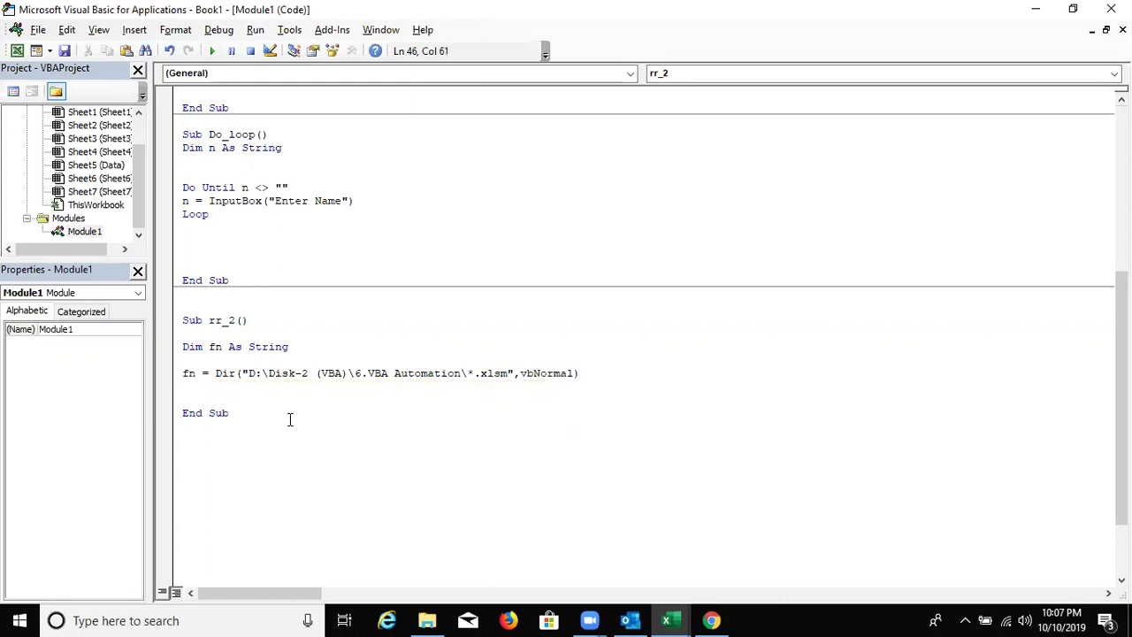
pyautogui.press('Down')
# - Add blank lines before End Sub and place the cursor below the Dir line
pyautogui.press('Return')
pyautogui.press('Return')
pyautogui.press('Return')
pyautogui.press('Up')
pyautogui.press('Up')
pyautogui.press('Up')
pyautogui.press('Up')
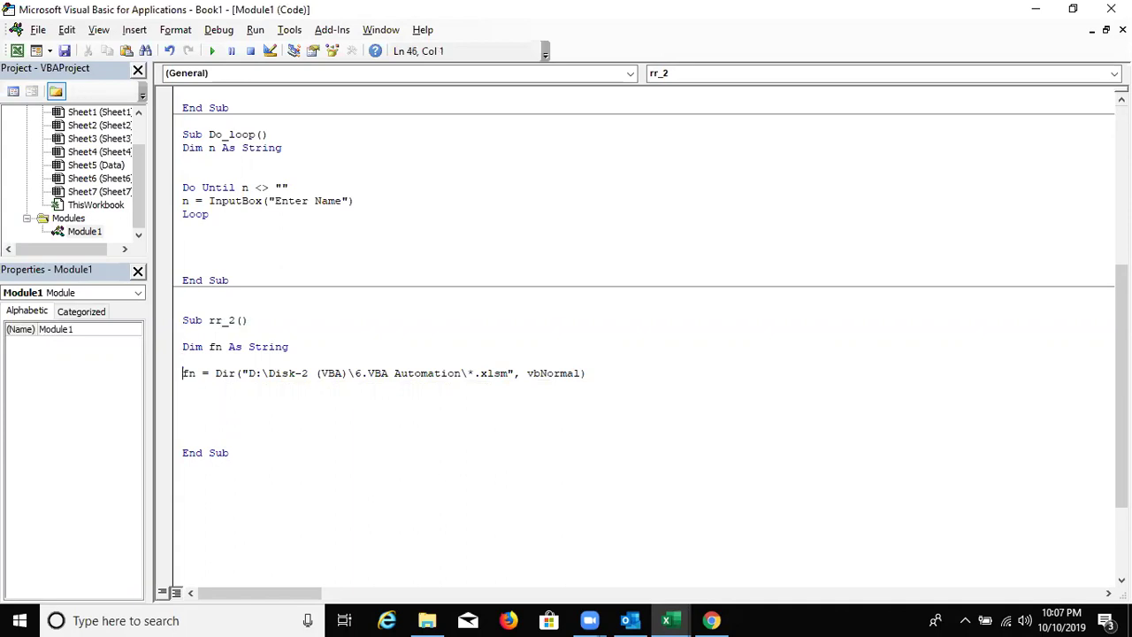
pyautogui.press('Right')
pyautogui.press('Right')
pyautogui.press('Right')
pyautogui.press('Right')
pyautogui.press('Left')
pyautogui.hotkey('shift', 'Down')
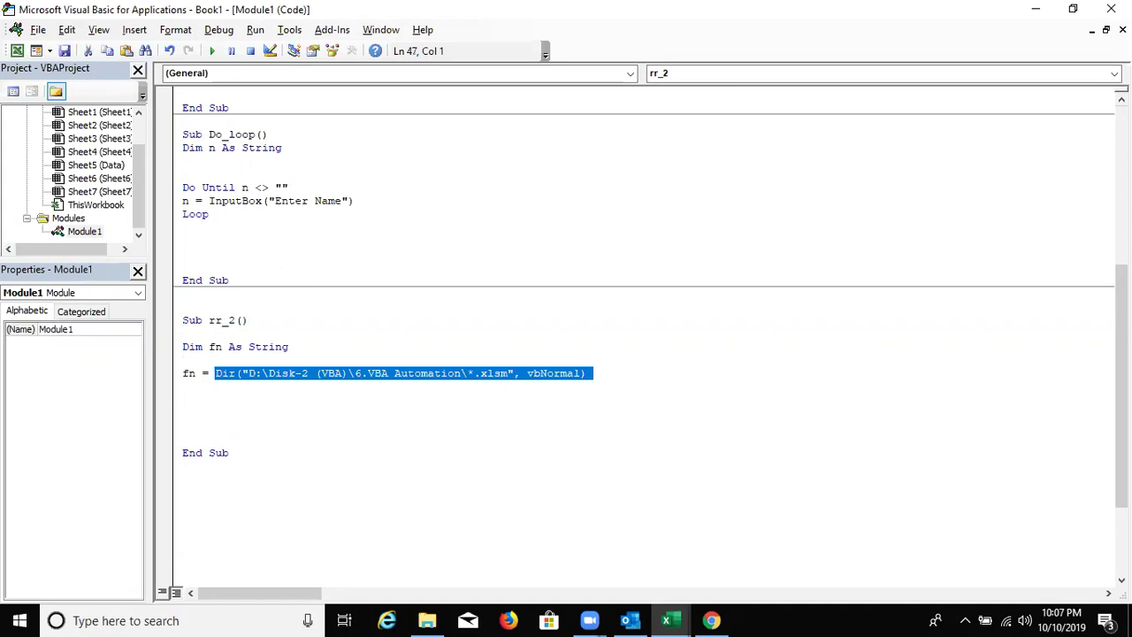
pyautogui.hotkey('shift', 'Up')
pyautogui.press('Left')
pyautogui.press('Left')
pyautogui.press('Left')
pyautogui.press('Down')
pyautogui.press('Up')
pyautogui.press('Down')
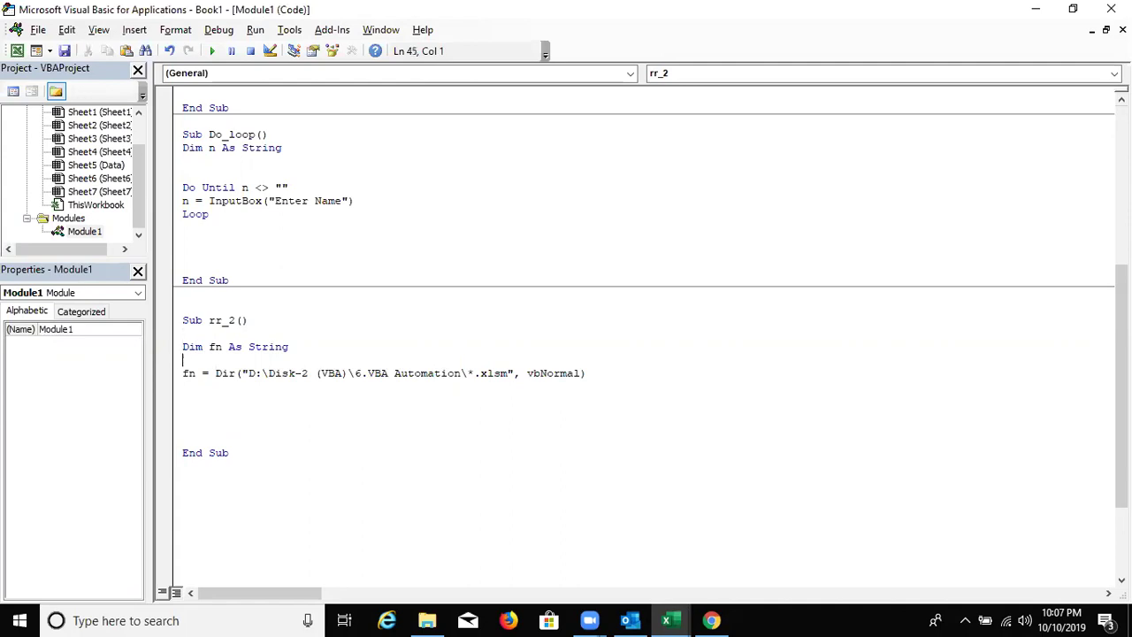
pyautogui.press('Down')
pyautogui.press('Down')
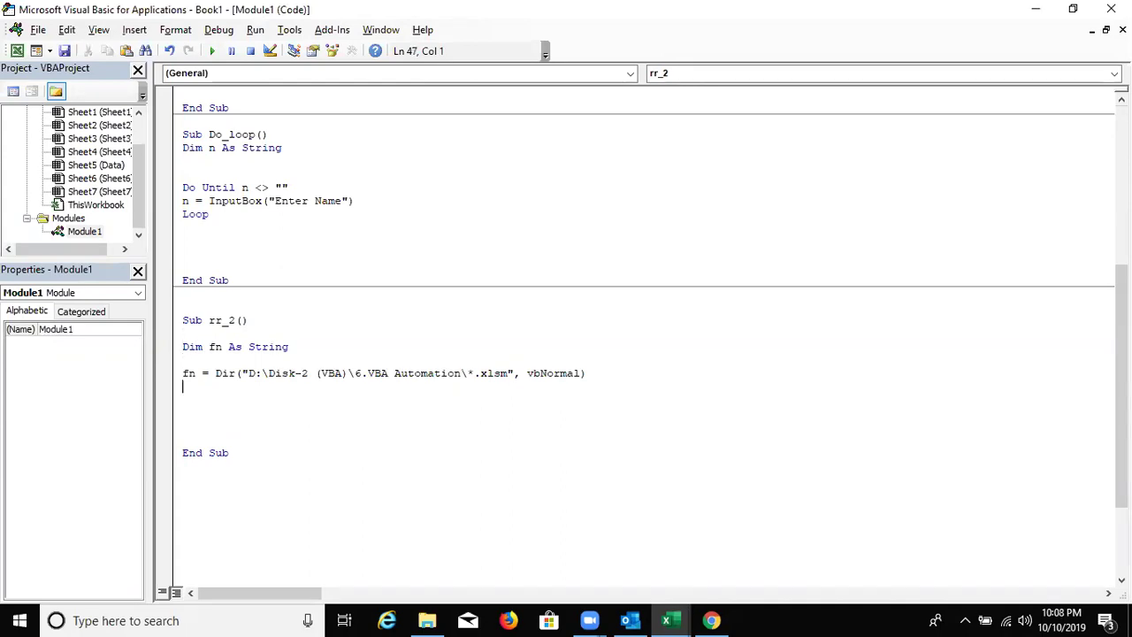
# - Start the line Range("A65000").End(xlUp).Offset(1,0) under the Dir line
pyautogui.hotkey('alt', 'F11')
pyautogui.hotkey('alt', 'F11')
pyautogui.write('range')
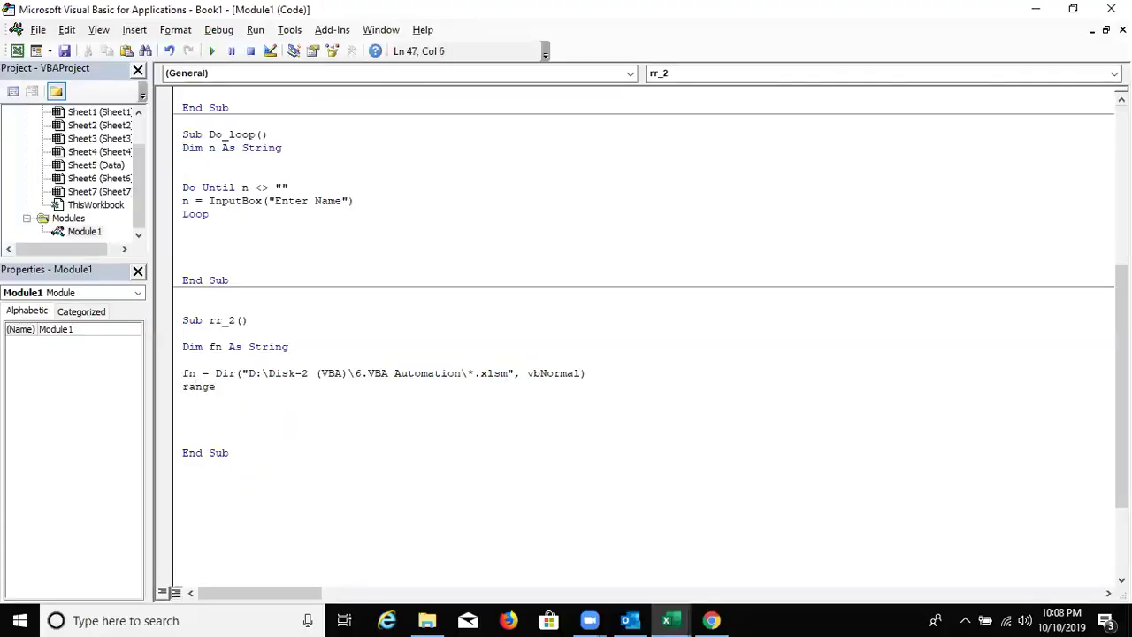
pyautogui.write('("A65000"')
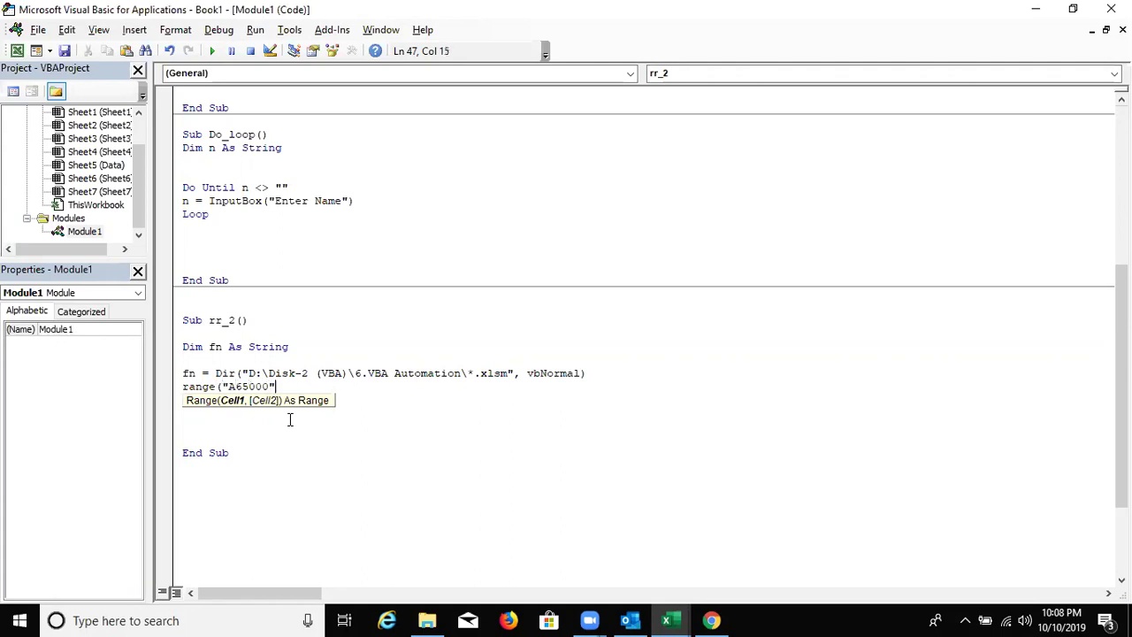
pyautogui.write(').end')
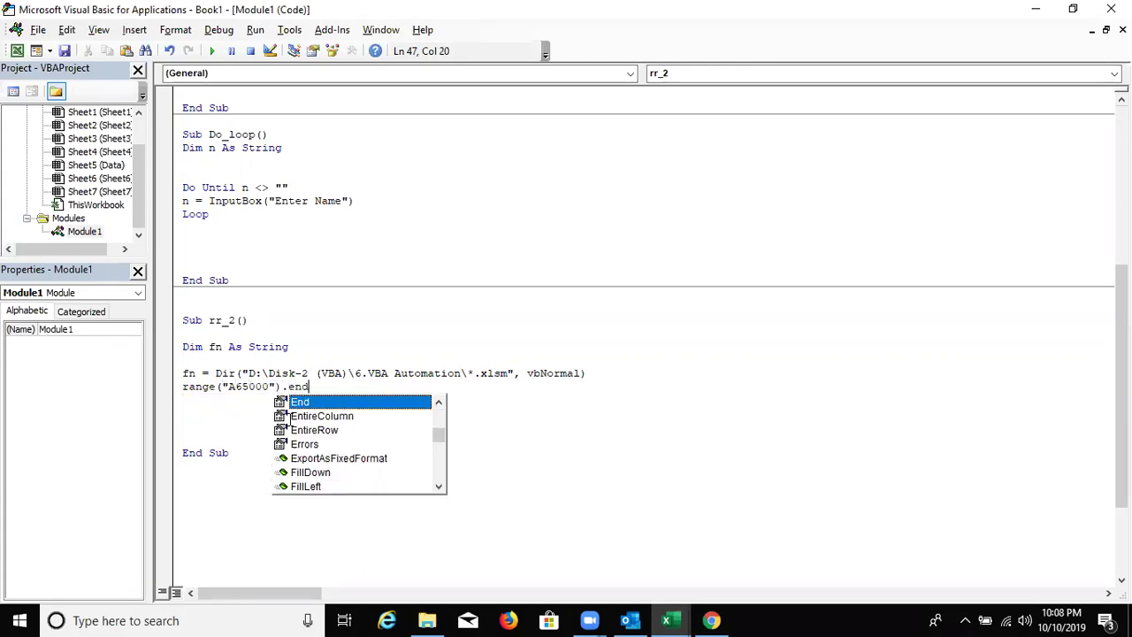
pyautogui.press('Tab')
pyautogui.write('(')
pyautogui.press('Down')
pyautogui.press('Down')
pyautogui.press('Down')
pyautogui.press('Down')
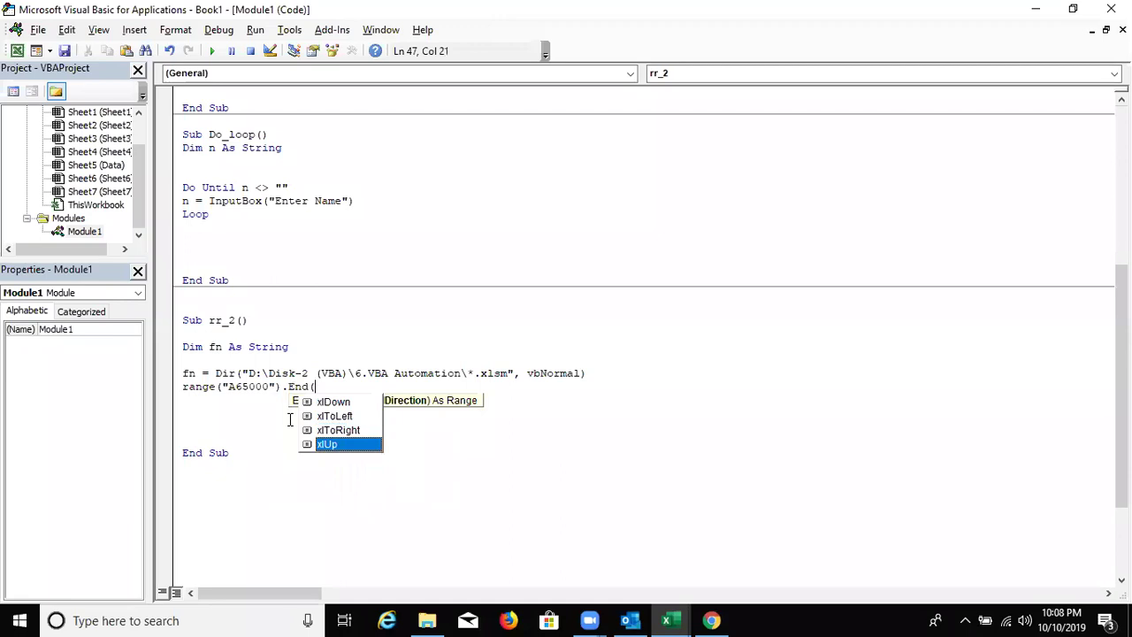
pyautogui.press('Tab')
pyautogui.write(')')
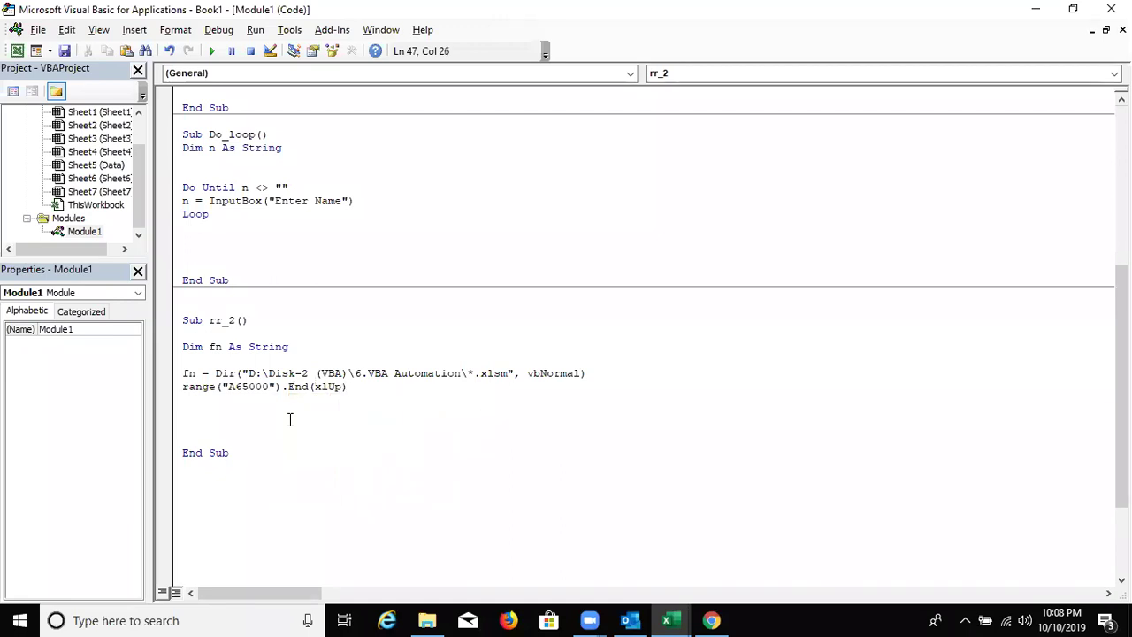
pyautogui.write('.of')
pyautogui.press('Tab')
pyautogui.write('(')
pyautogui.write('1,0).pas')
# - Replace the accidental PasteSpecial with .Value = fn to finish the write line
pyautogui.press('Down')
pyautogui.press('Tab')
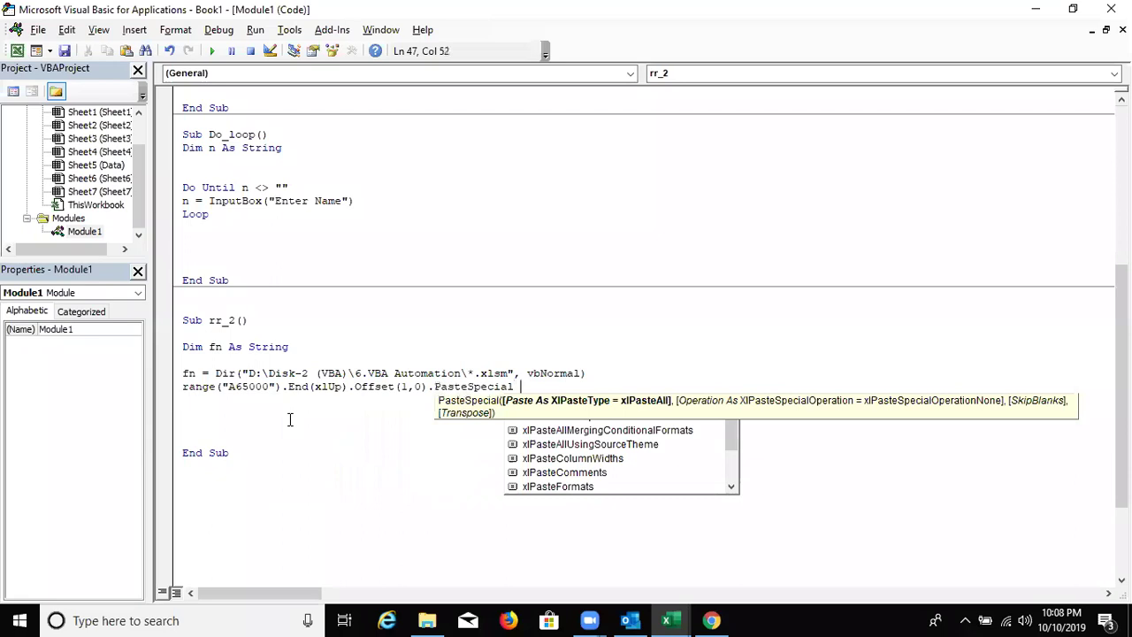
pyautogui.press('BackSpace')
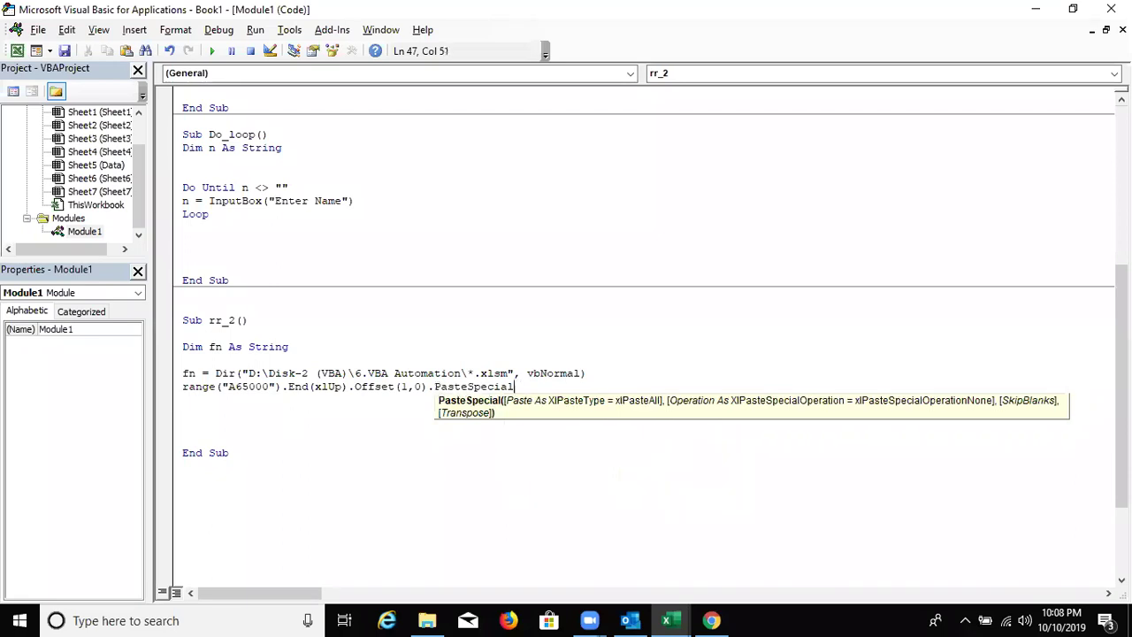
pyautogui.press('BackSpace')
pyautogui.press('BackSpace')
pyautogui.press('BackSpace')
pyautogui.press('BackSpace')
pyautogui.write('.v')
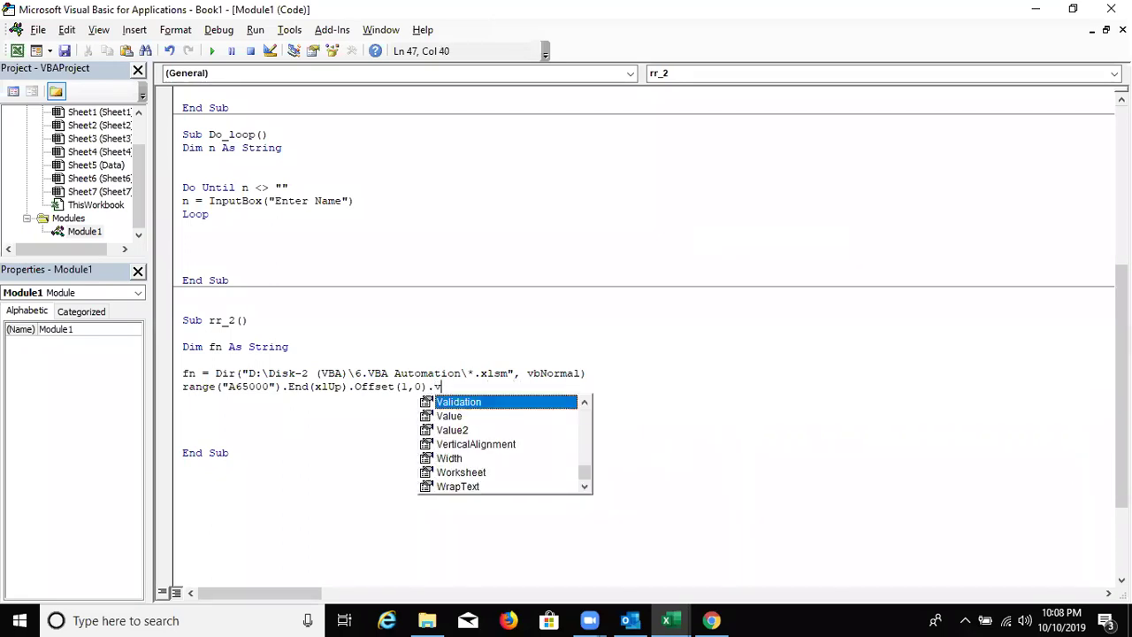
pyautogui.press('Down')
pyautogui.press('Tab')
pyautogui.write('= ')
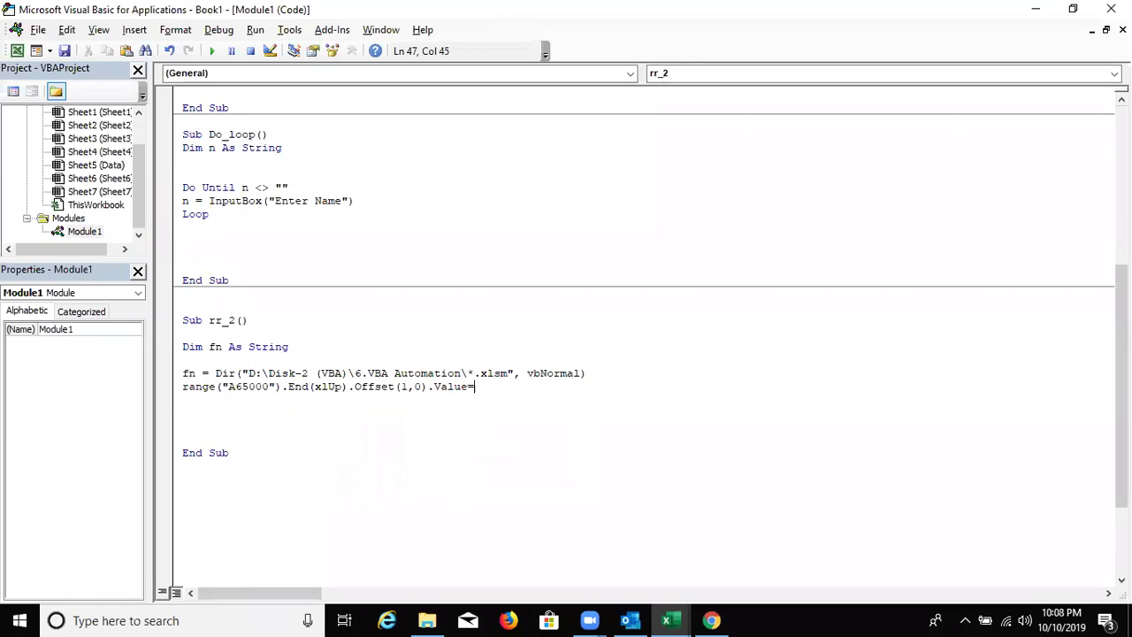
pyautogui.write('fn')
pyautogui.press('Return')
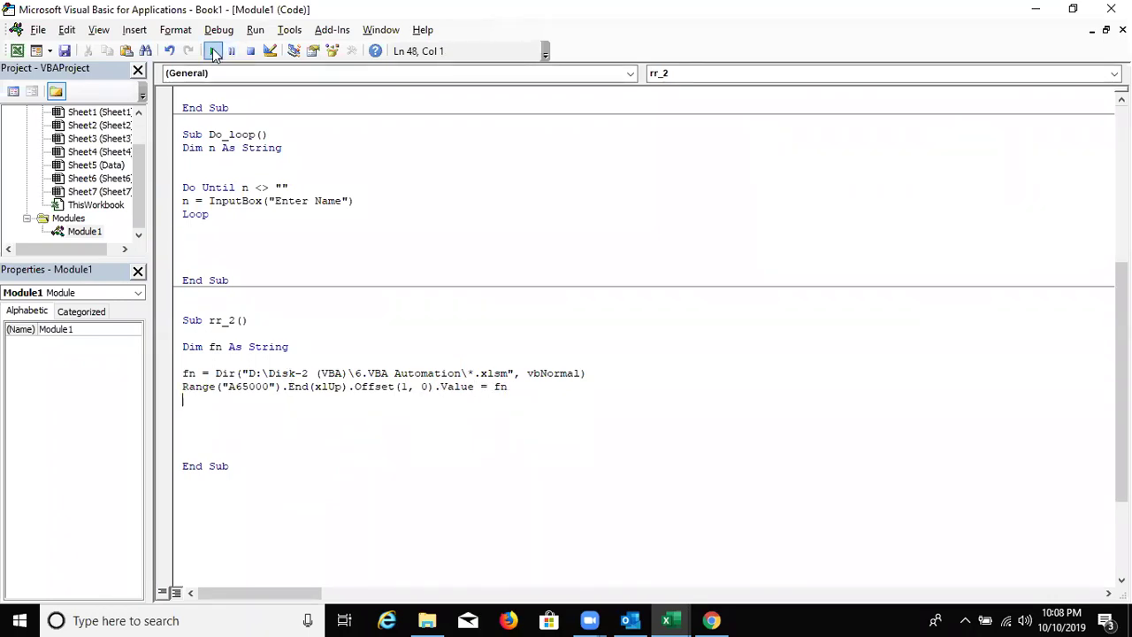
# - Run rr_2 and check the file name written in Sheet7's A2
pyautogui.press('F5')
pyautogui.hotkey('alt', 'F11')
pyautogui.click(66, 217)
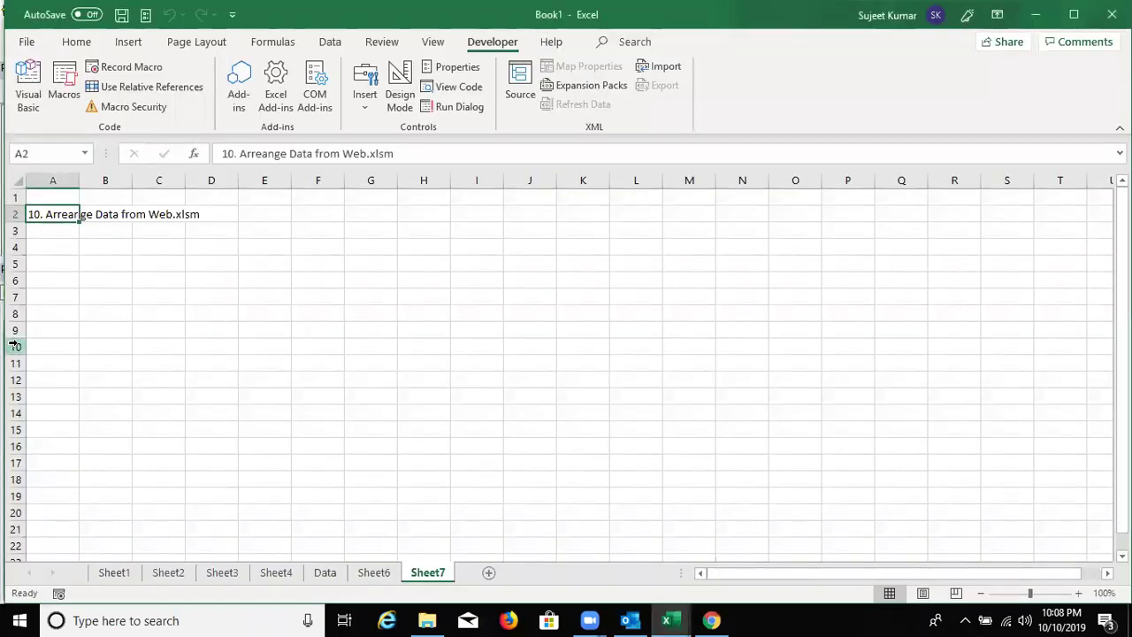
pyautogui.hotkey('alt', 'F11')
# - Add fn = Dir() and paste a copy of the Range line below it
pyautogui.write('fn')
pyautogui.write('dir()')
pyautogui.press('Up')
pyautogui.press('Left')
pyautogui.press('Left')
pyautogui.press('Left')
pyautogui.hotkey('shift', 'Down')
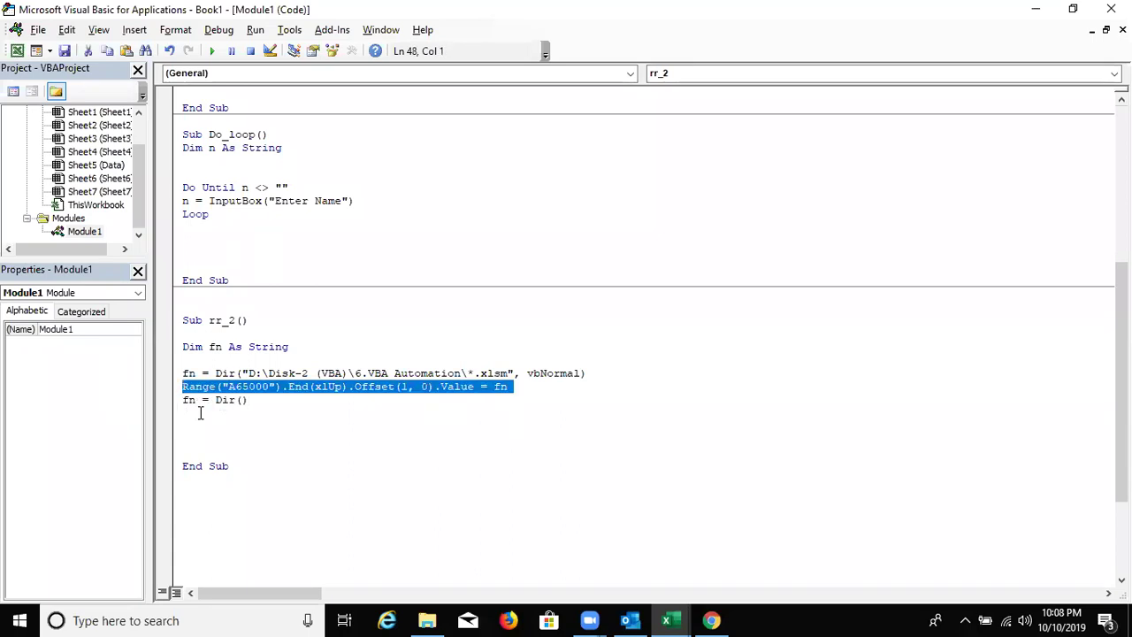
pyautogui.hotkey('ctrl', 'c')
pyautogui.press('Down')
pyautogui.hotkey('ctrl', 'v')
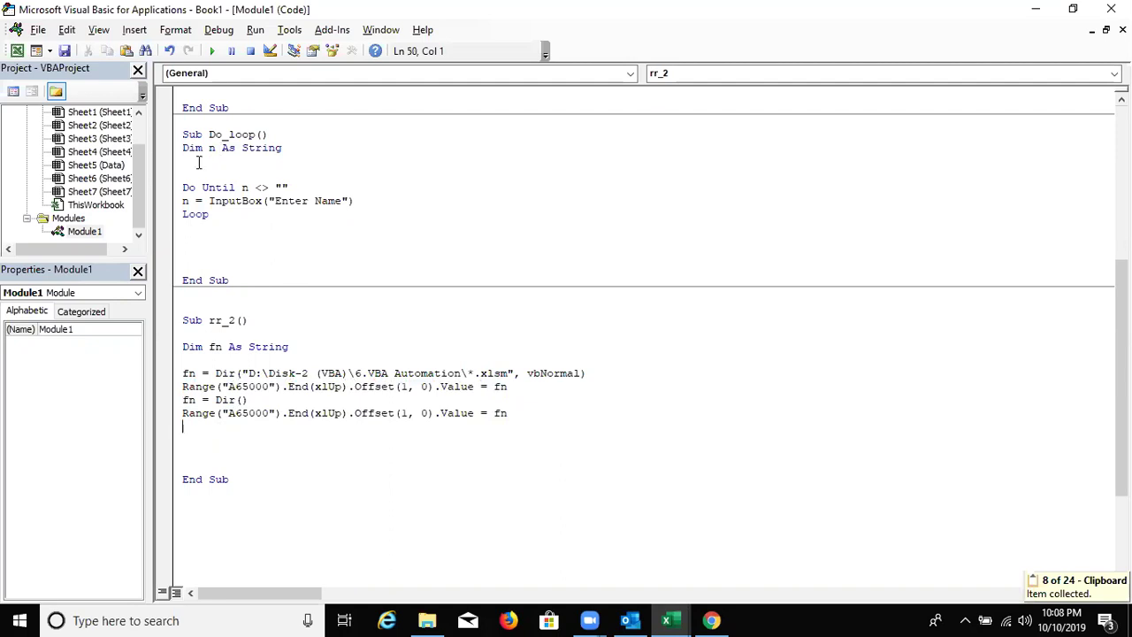
pyautogui.hotkey('alt', 'F11')
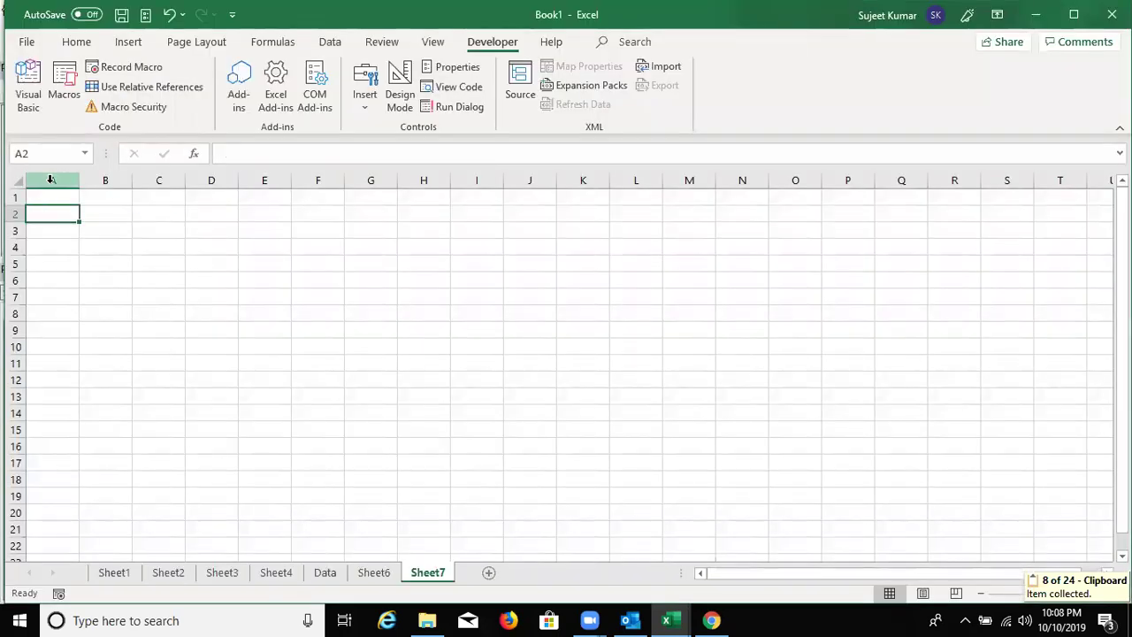
# - Run rr_2 and view the listed file names in Sheet7
pyautogui.hotkey('alt', 'F11')
pyautogui.click(210, 51)
pyautogui.hotkey('alt', 'F11')
pyautogui.hotkey('alt', 'Tab')
# - Copy the fn = Dir() and Range line pair and paste it twice more
pyautogui.hotkey('shift', 'Down')
pyautogui.hotkey('shift', 'Down')
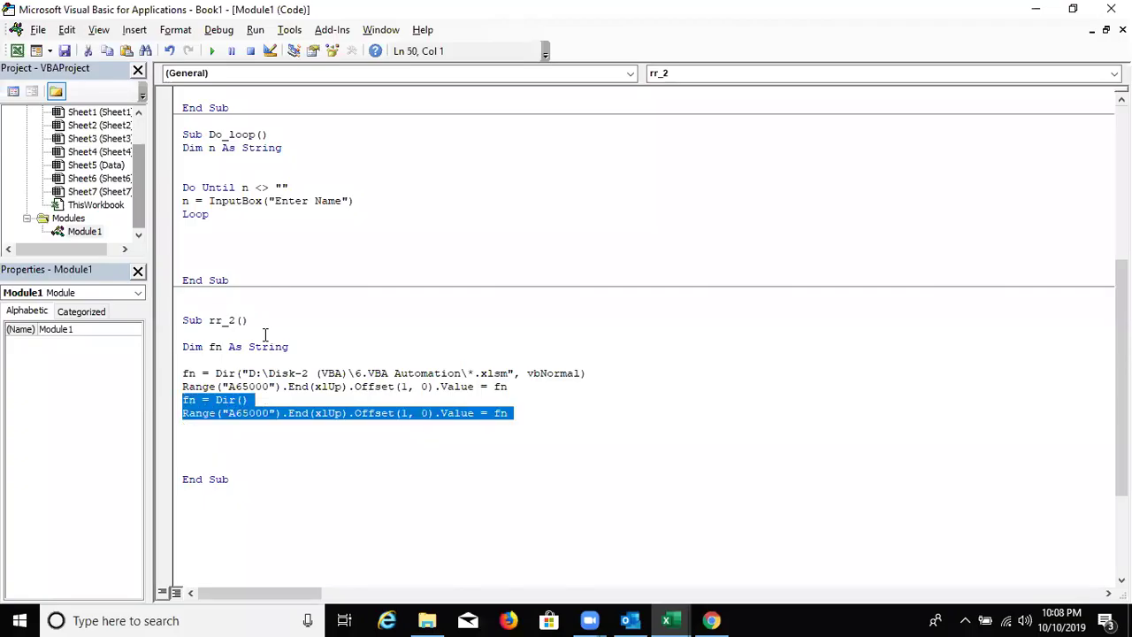
pyautogui.hotkey('ctrl', 'c')
pyautogui.hotkey('ctrl', 'v')
pyautogui.hotkey('ctrl', 'v')
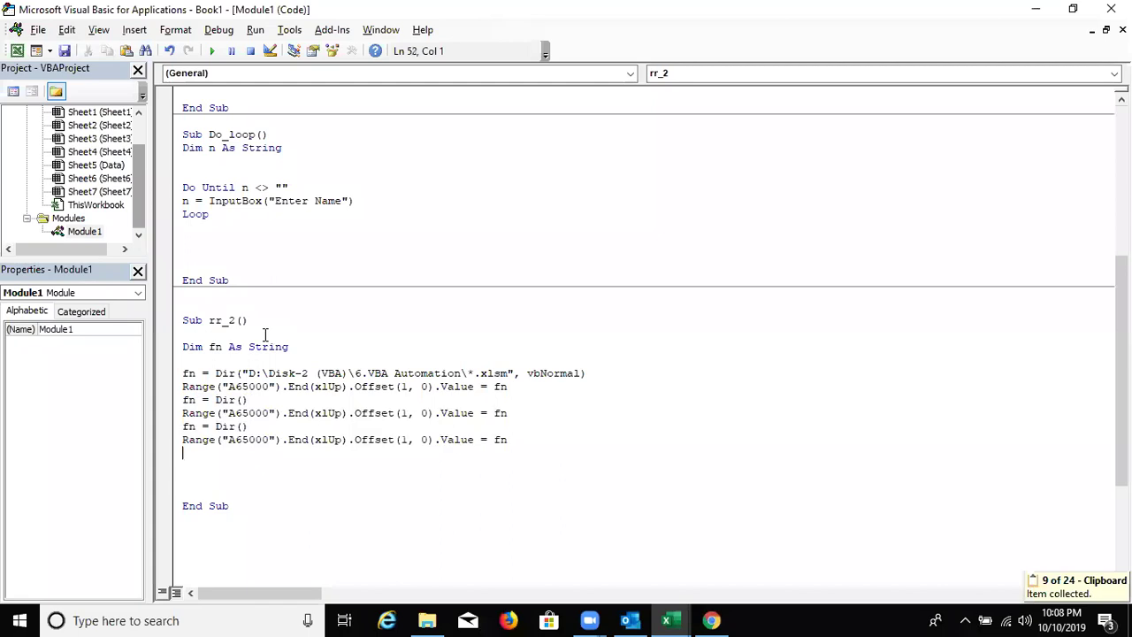
pyautogui.hotkey('ctrl', 'v')
pyautogui.hotkey('ctrl', 'v')
pyautogui.hotkey('ctrl', 'v')
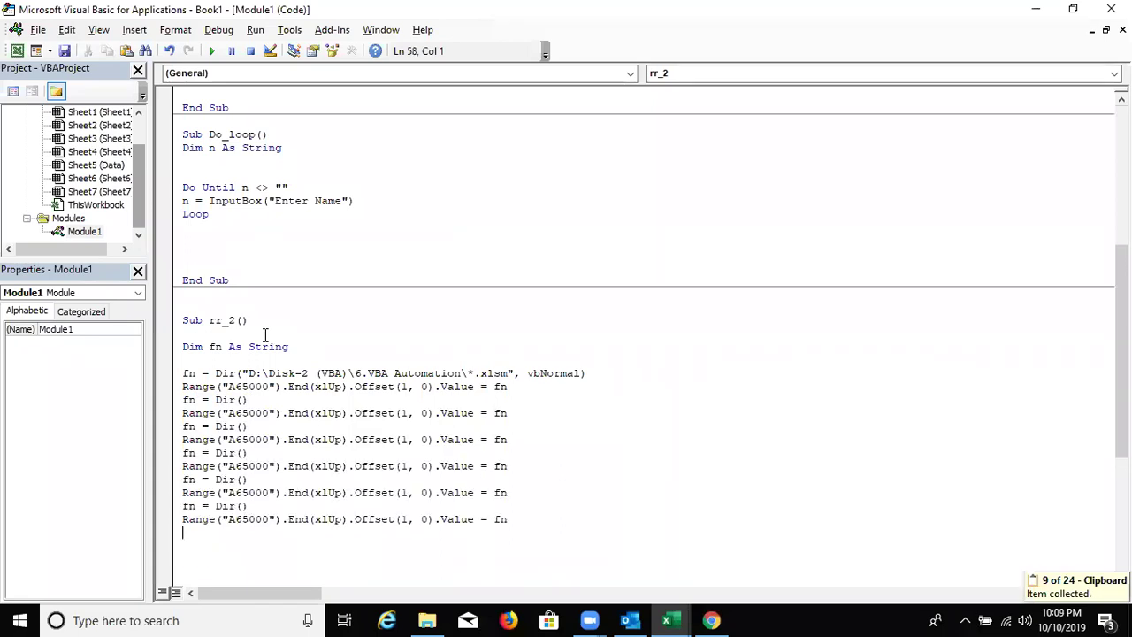
# - Review the repeated fn = Dir() lines, then view Sheet7's file list
pyautogui.moveTo(249, 386); pyautogui.dragTo(250, 401)
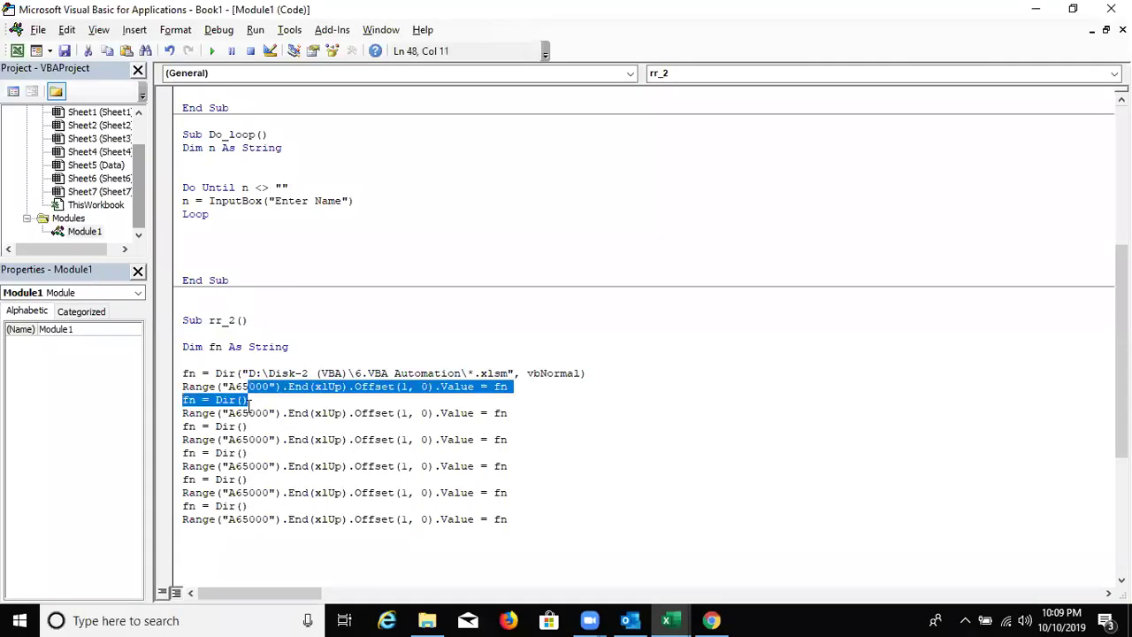
pyautogui.click(251, 401)
pyautogui.click(202, 400)
pyautogui.doubleClick(221, 402)
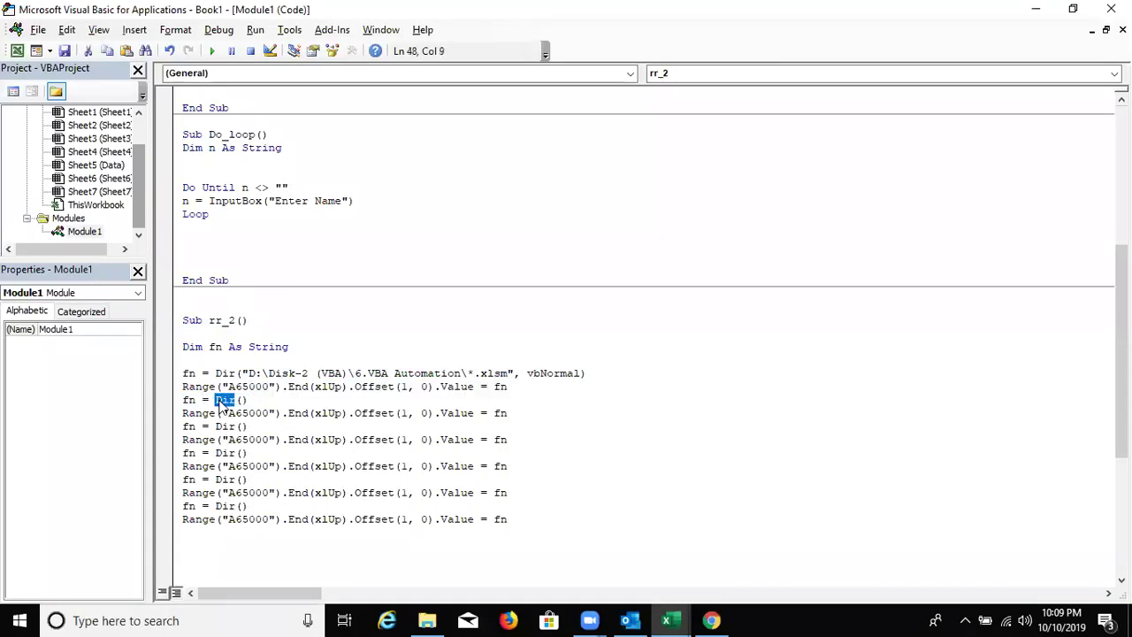
pyautogui.doubleClick(194, 399)
pyautogui.click(198, 413)
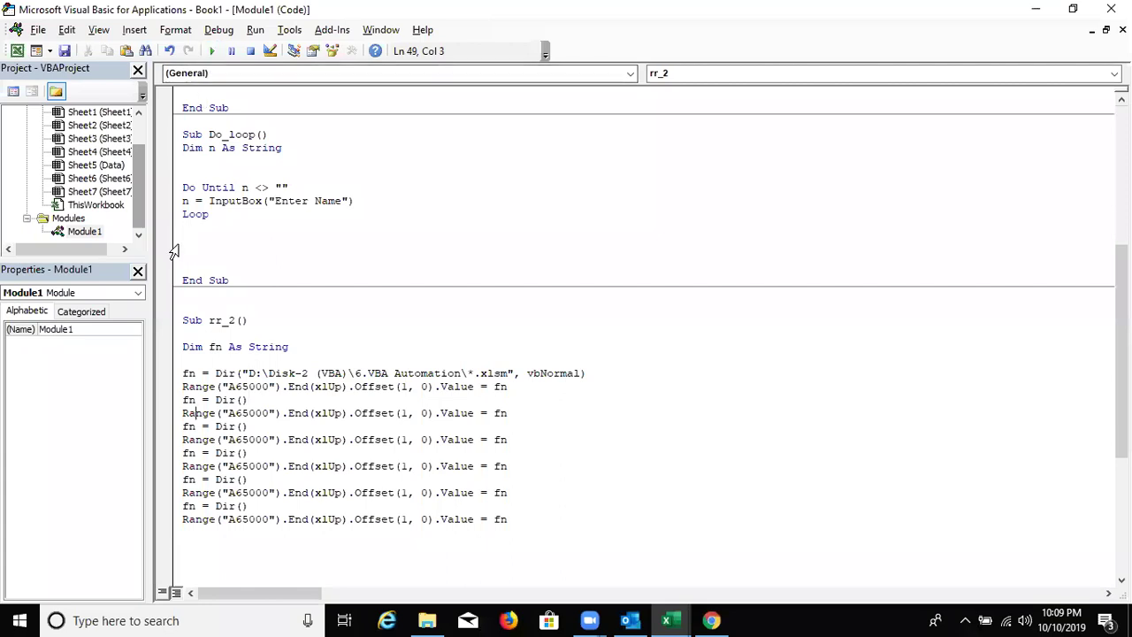
pyautogui.hotkey('alt', 'F11')
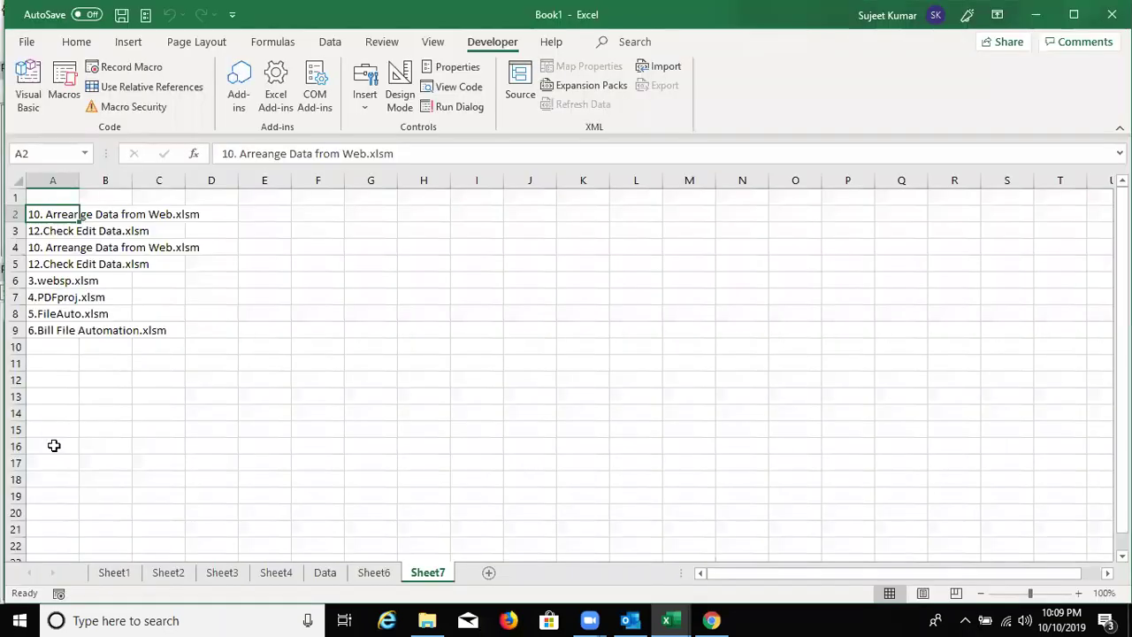
# - Delete the duplicated Range and Dir lines from rr_2
pyautogui.hotkey('alt', 'F11')
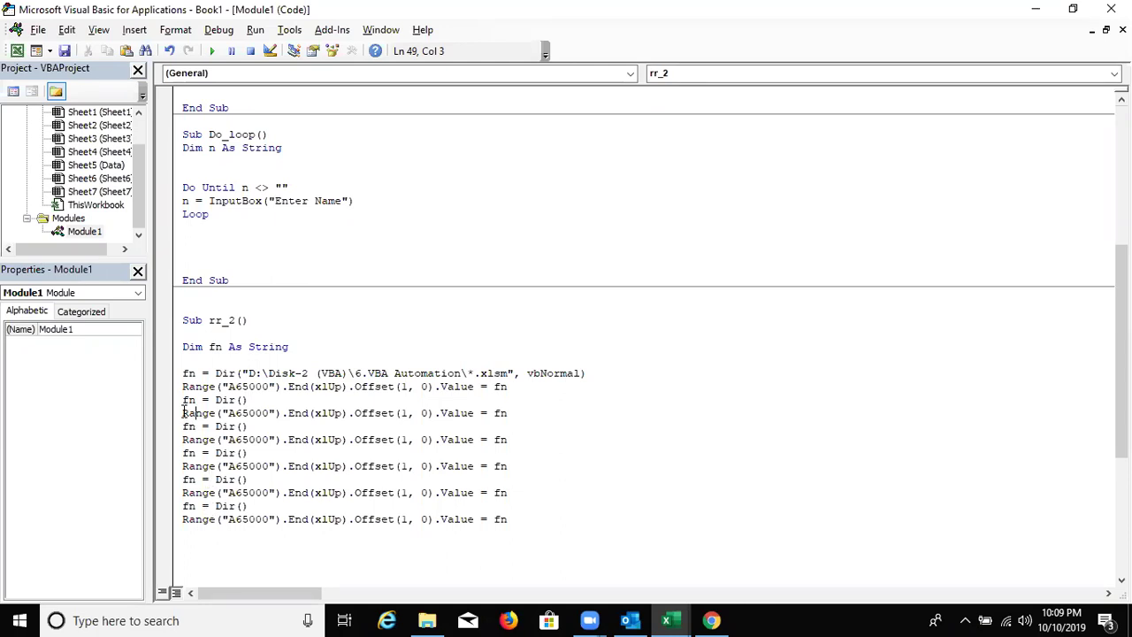
pyautogui.moveTo(183, 412); pyautogui.dragTo(692, 571)
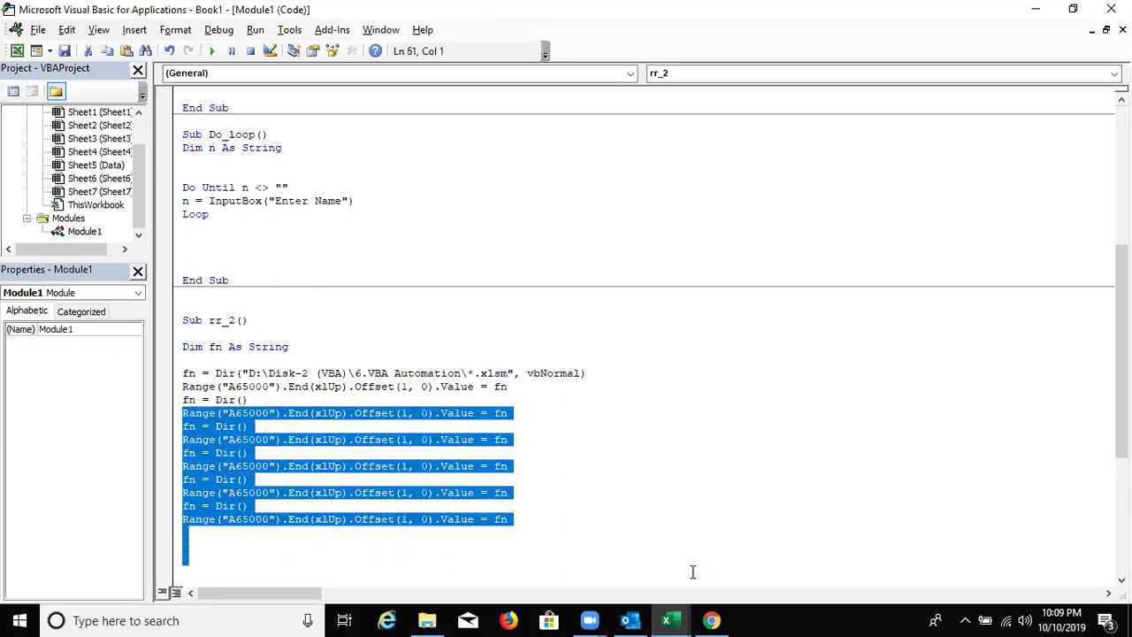
pyautogui.press('Delete')
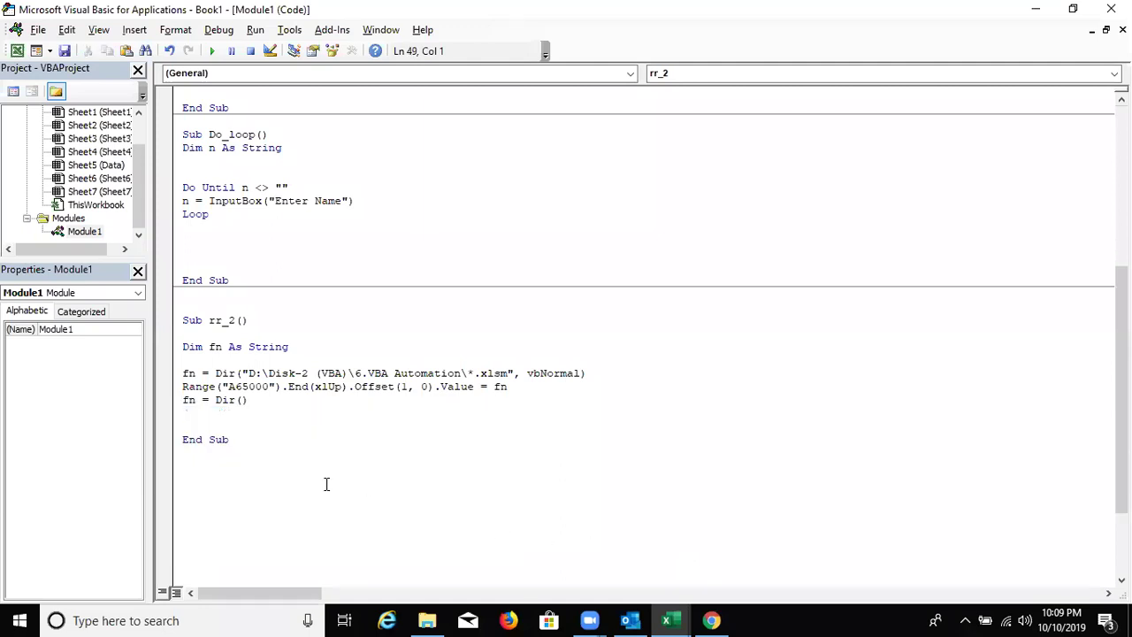
# - Wrap the Dir and Range lines in Do While fn<>"" … Loop and run rr_2
pyautogui.doubleClick(193, 400)
pyautogui.click(195, 364)
pyautogui.press('Return')
pyautogui.click(183, 373)
pyautogui.write('do ')
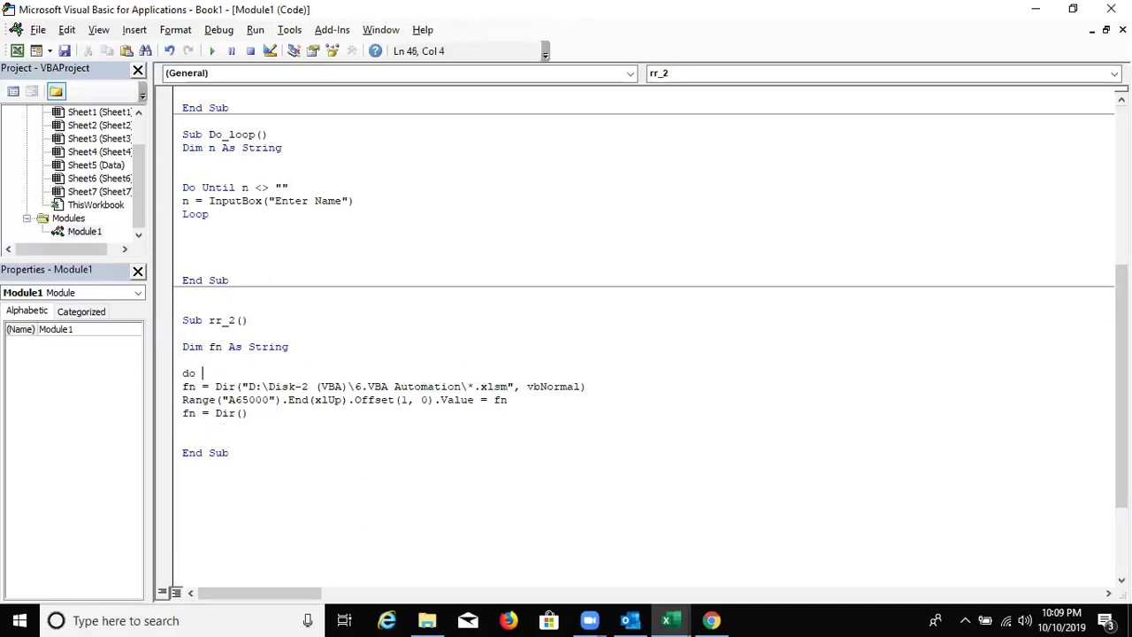
pyautogui.write('while ')
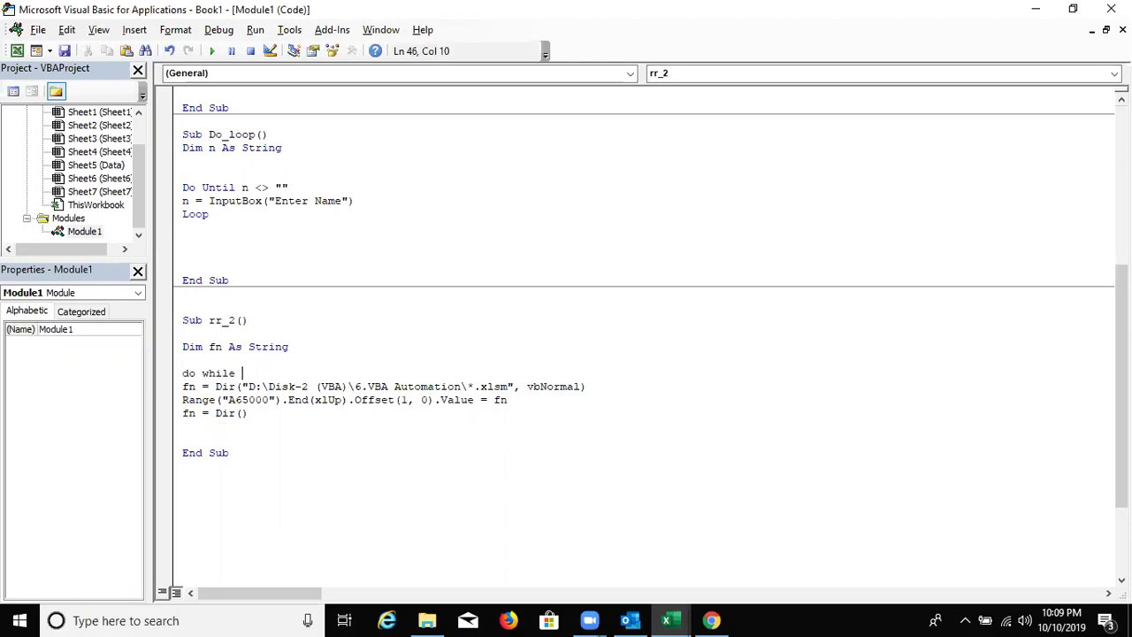
pyautogui.write('fn<>')
pyautogui.write('""')
pyautogui.press('Down')
pyautogui.press('Down')
pyautogui.press('Down')
pyautogui.press('Down')
pyautogui.write('Loop')
pyautogui.press('Return')
pyautogui.click(237, 400)
pyautogui.click(221, 51)
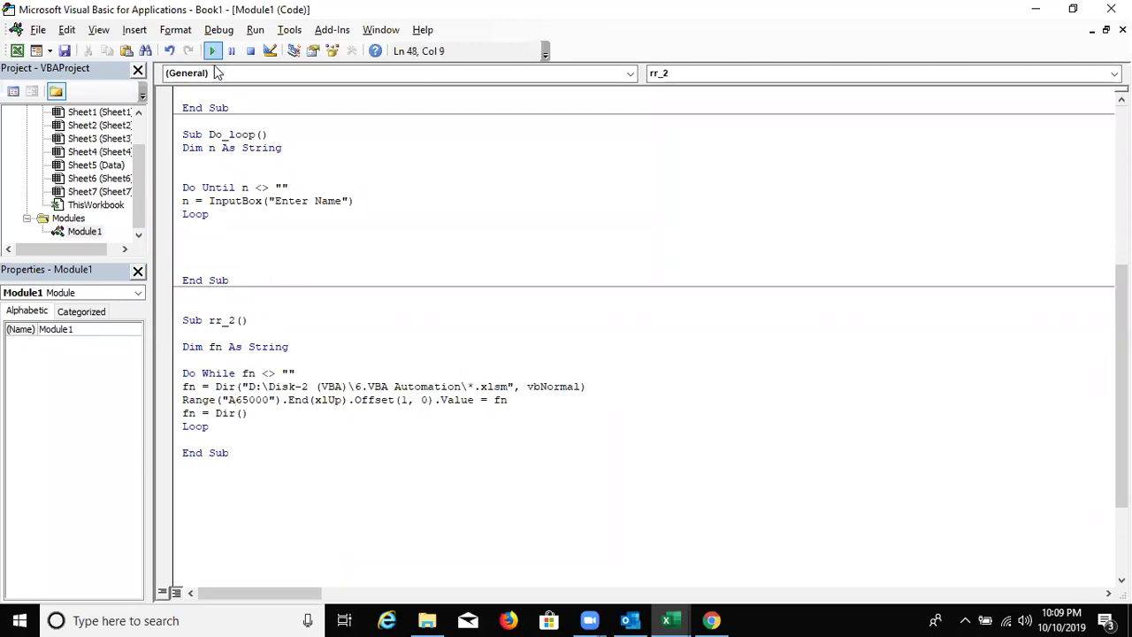
# - Clear the old file names from Sheet7's A2:A10
pyautogui.hotkey('alt', 'F11')
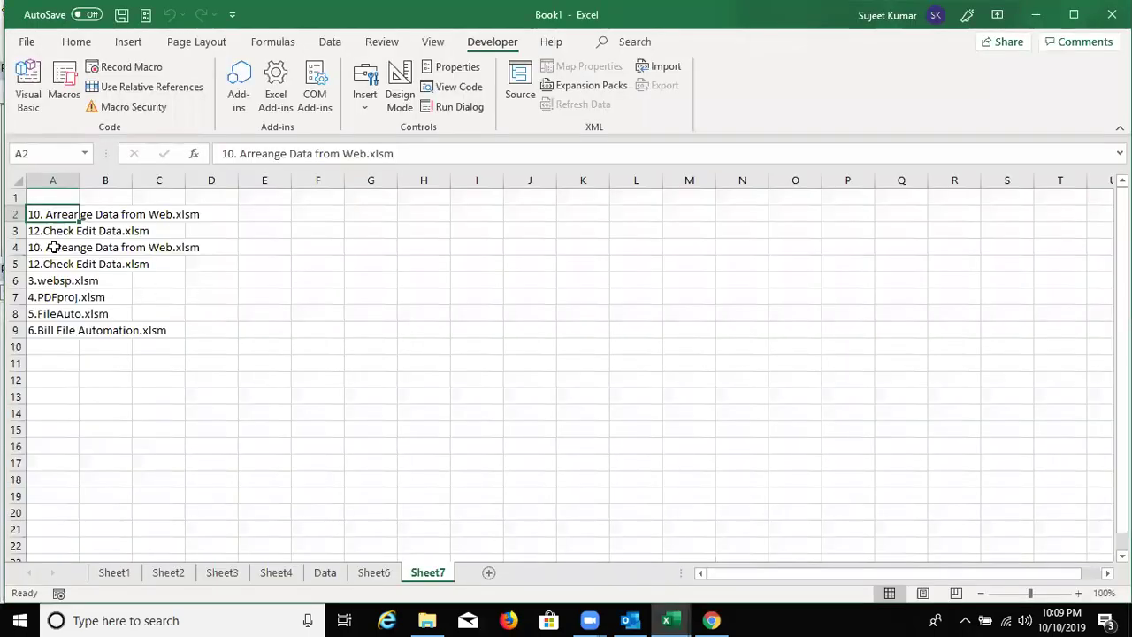
pyautogui.moveTo(62, 213); pyautogui.dragTo(48, 345)
pyautogui.press('Delete')
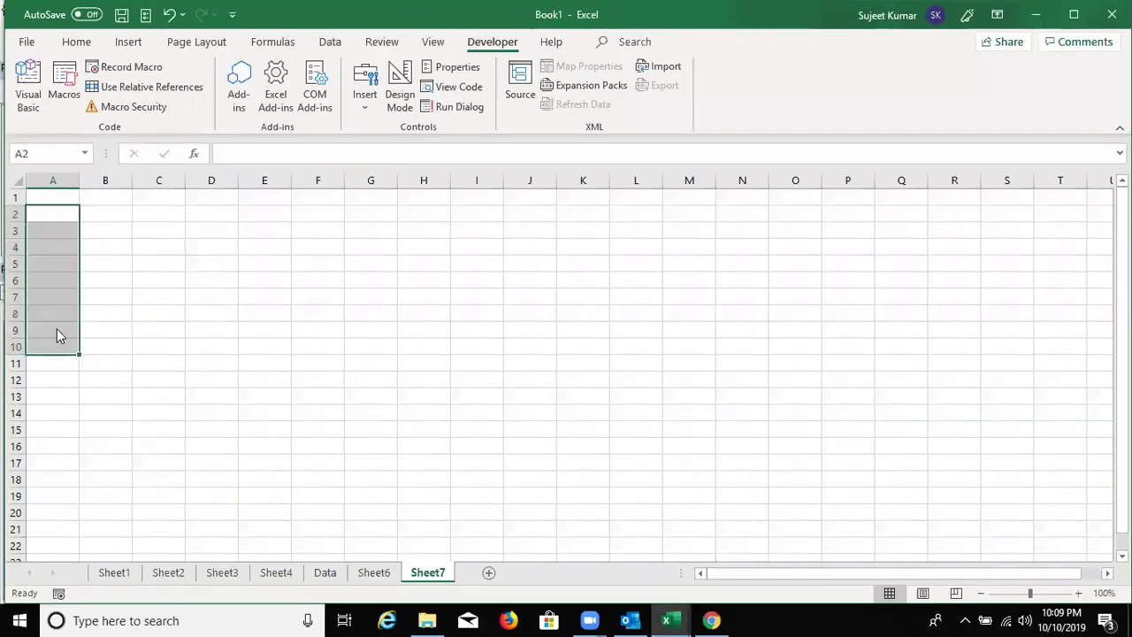
pyautogui.hotkey('alt', 'F11')
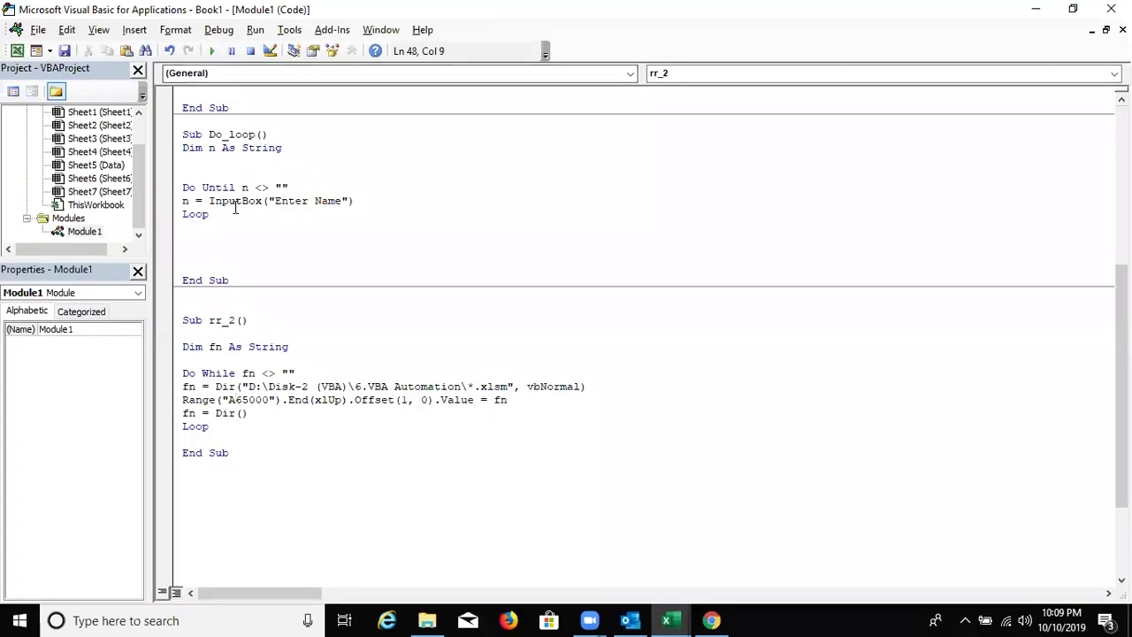
pyautogui.hotkey('alt', 'F11')
pyautogui.hotkey('alt', 'F11')
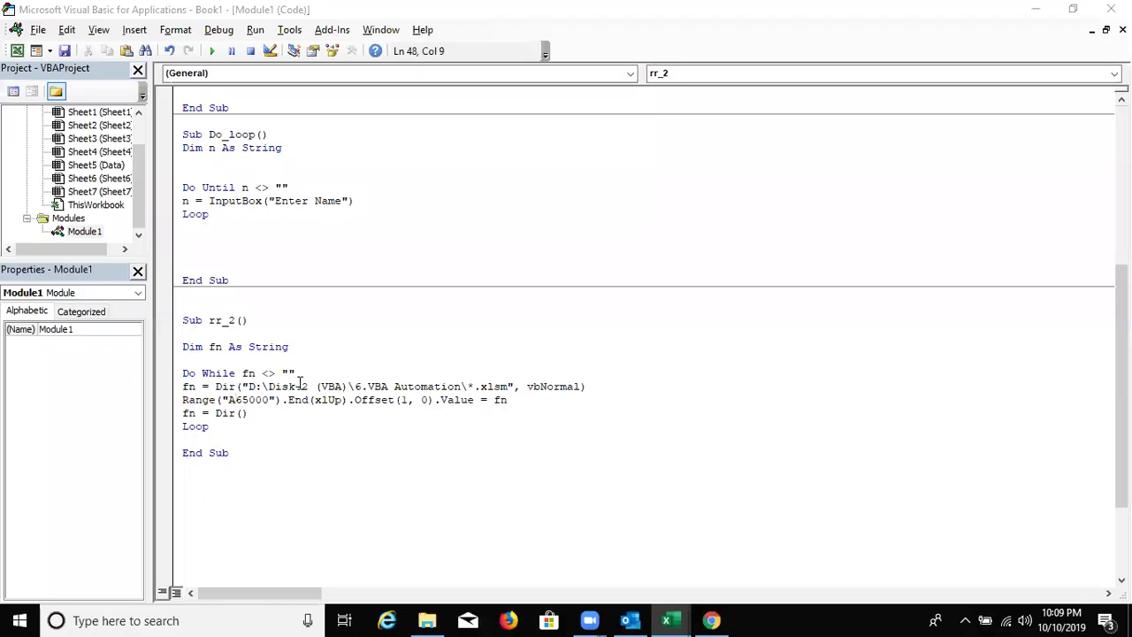
# - Change the loop condition to Do While fn = "" and run rr_2
pyautogui.doubleClick(268, 373)
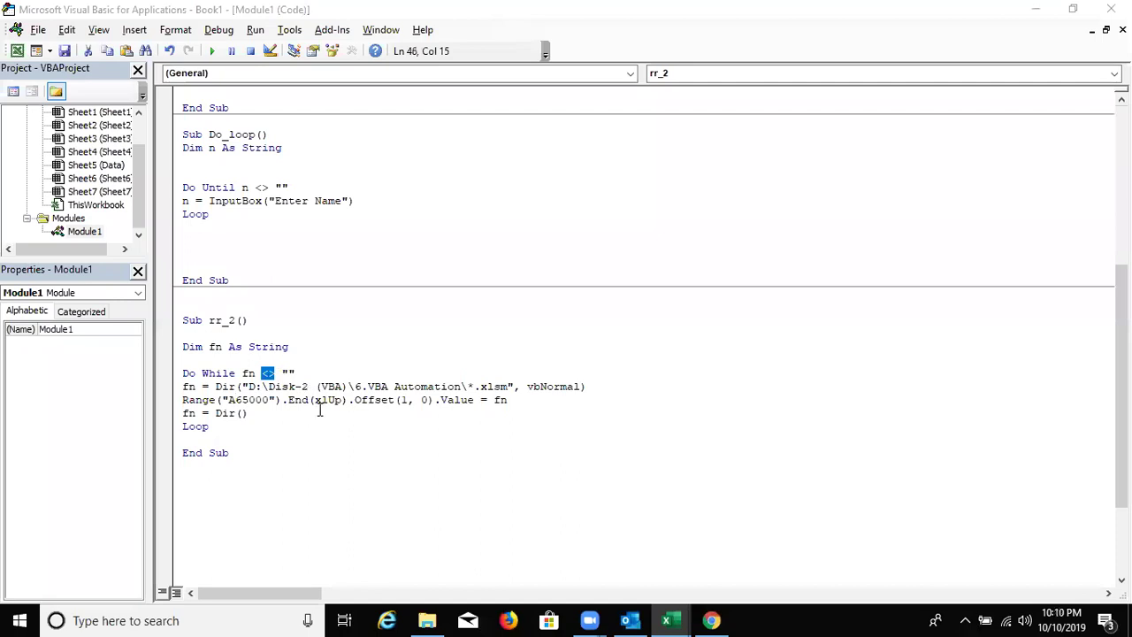
pyautogui.write('=')
pyautogui.click(350, 435)
pyautogui.click(253, 386)
pyautogui.hotkey('alt', 'F11')
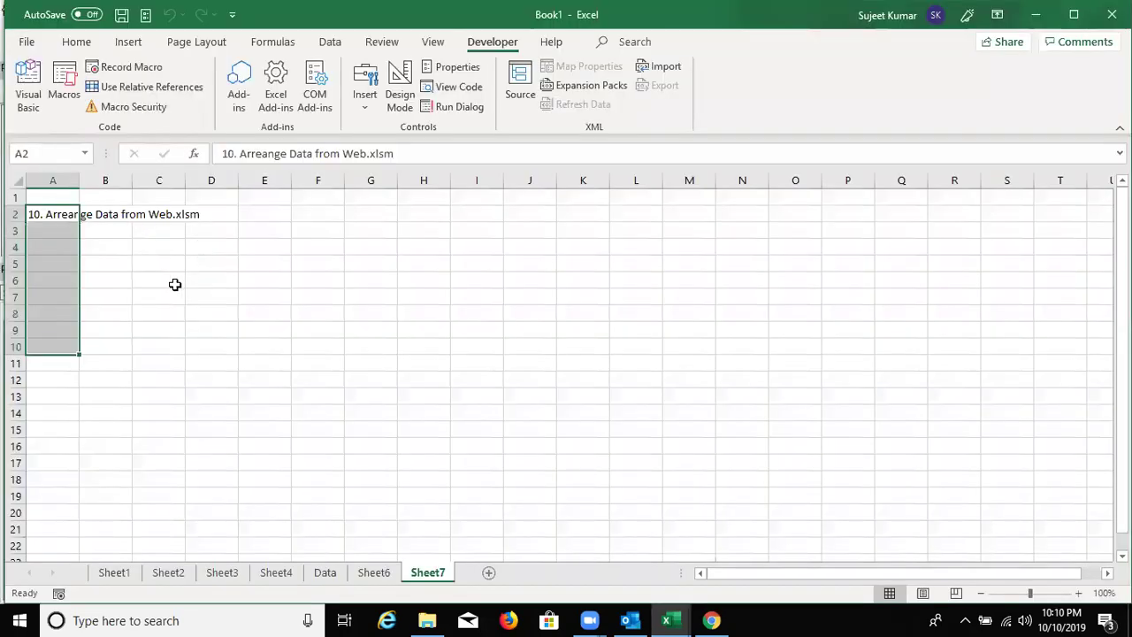
pyautogui.hotkey('alt', 'Tab')
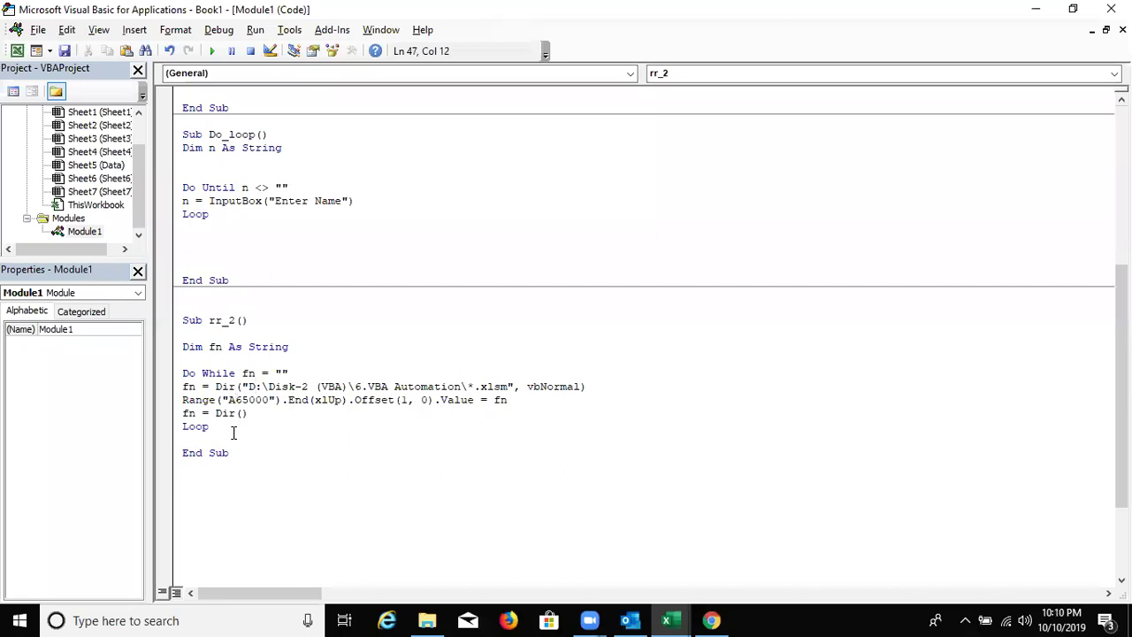
# - Move the fn = Dir(...) line out of the loop to just below Dim
pyautogui.click(175, 391)
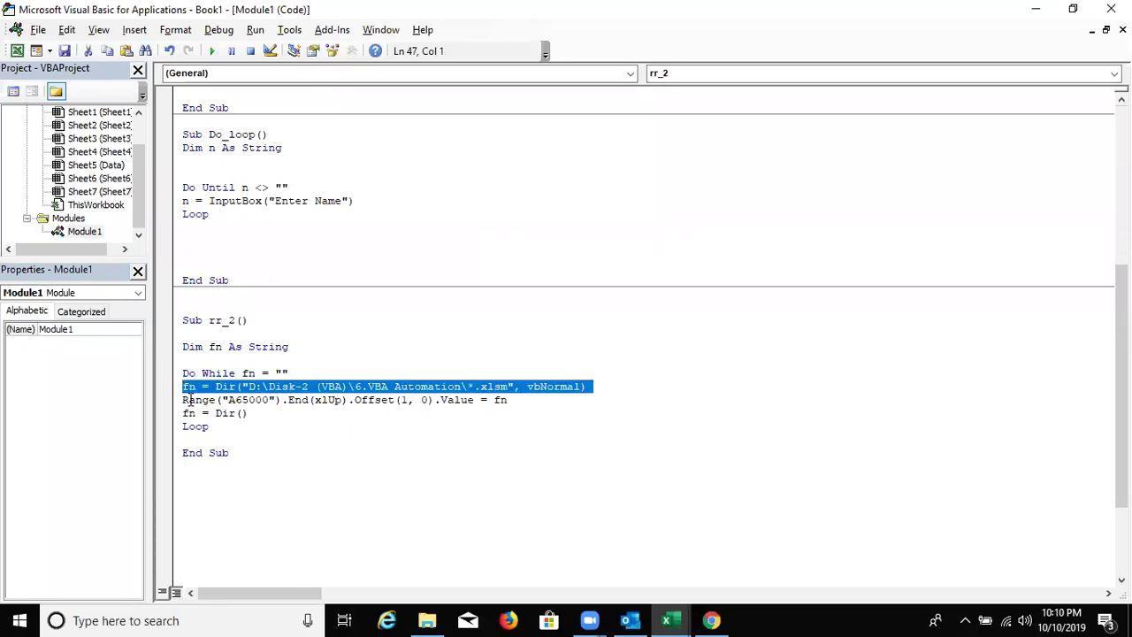
pyautogui.hotkey('ctrl', 'x')
pyautogui.click(185, 360)
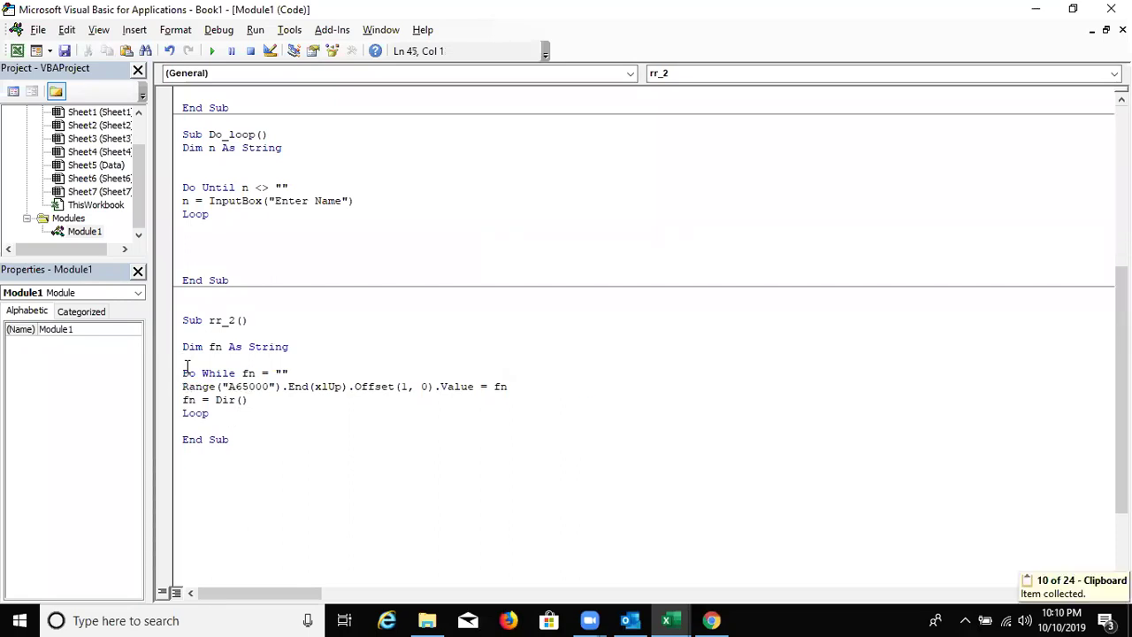
pyautogui.hotkey('ctrl', 'v')
pyautogui.click(222, 438)
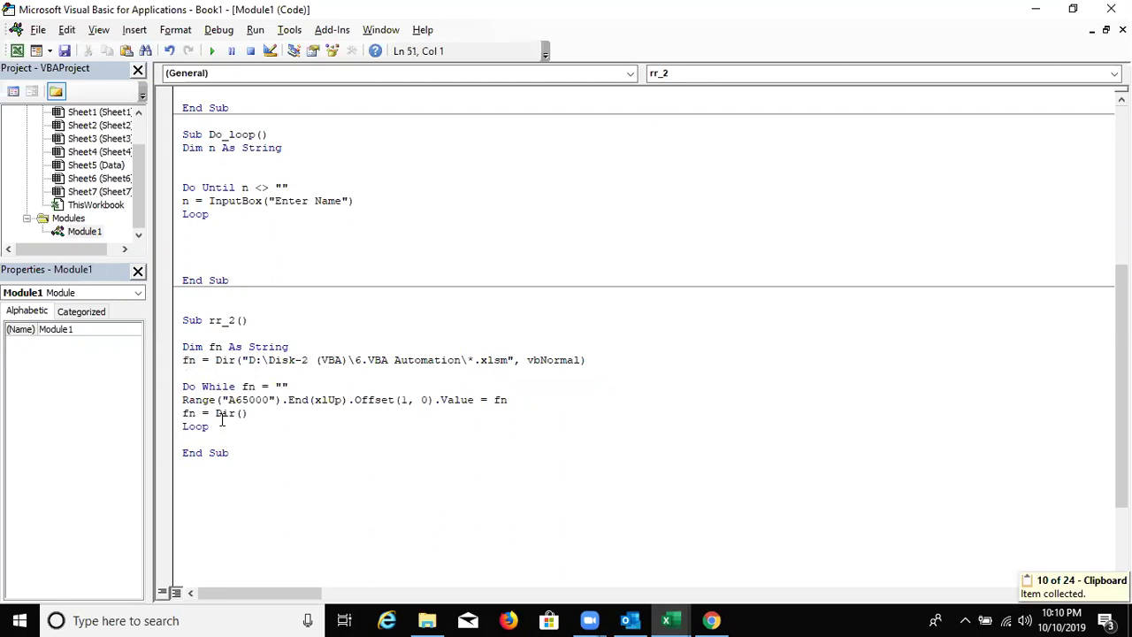
# - Clear the leftover name in A2 and run rr_2, leaving the sheet empty
pyautogui.hotkey('alt', 'F11')
pyautogui.press('Delete')
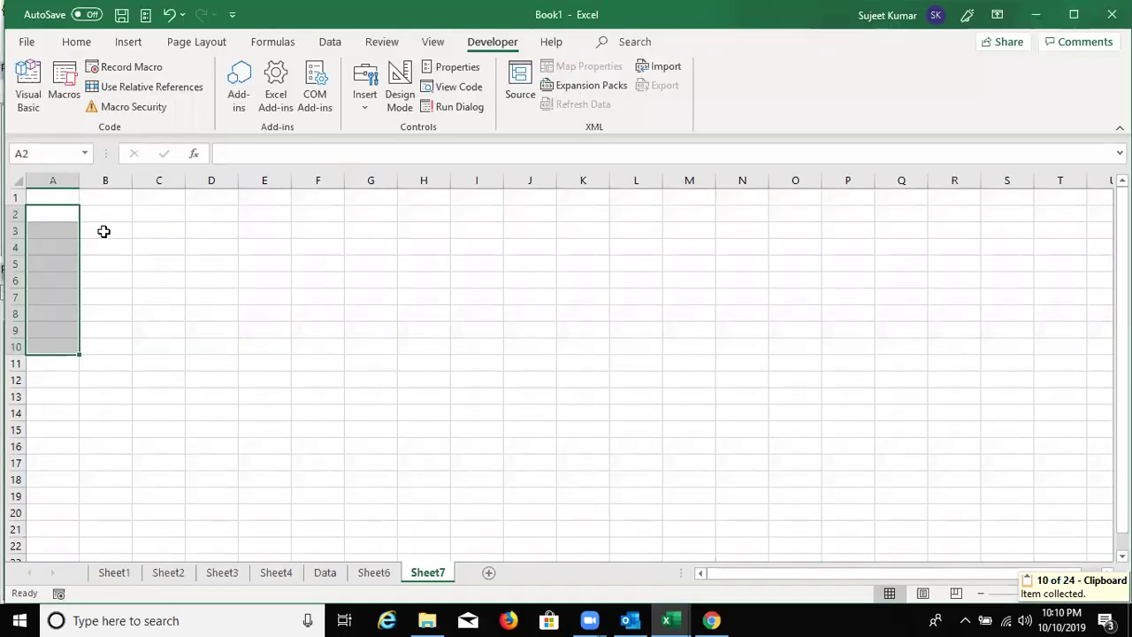
pyautogui.hotkey('alt', 'F11')
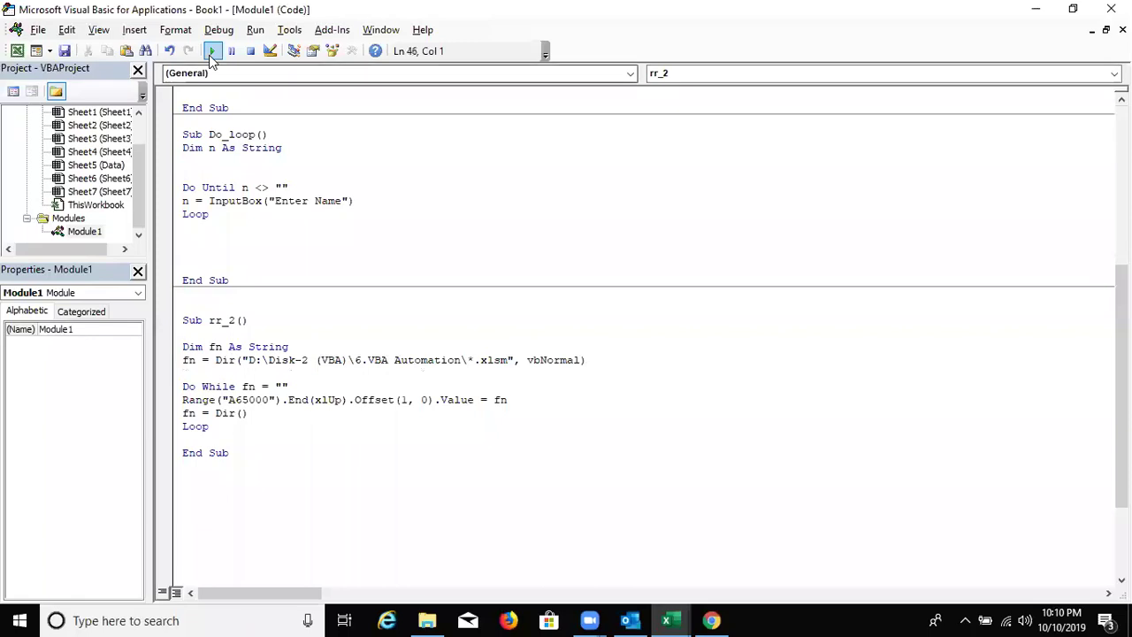
pyautogui.click(240, 234)
pyautogui.press('F5')
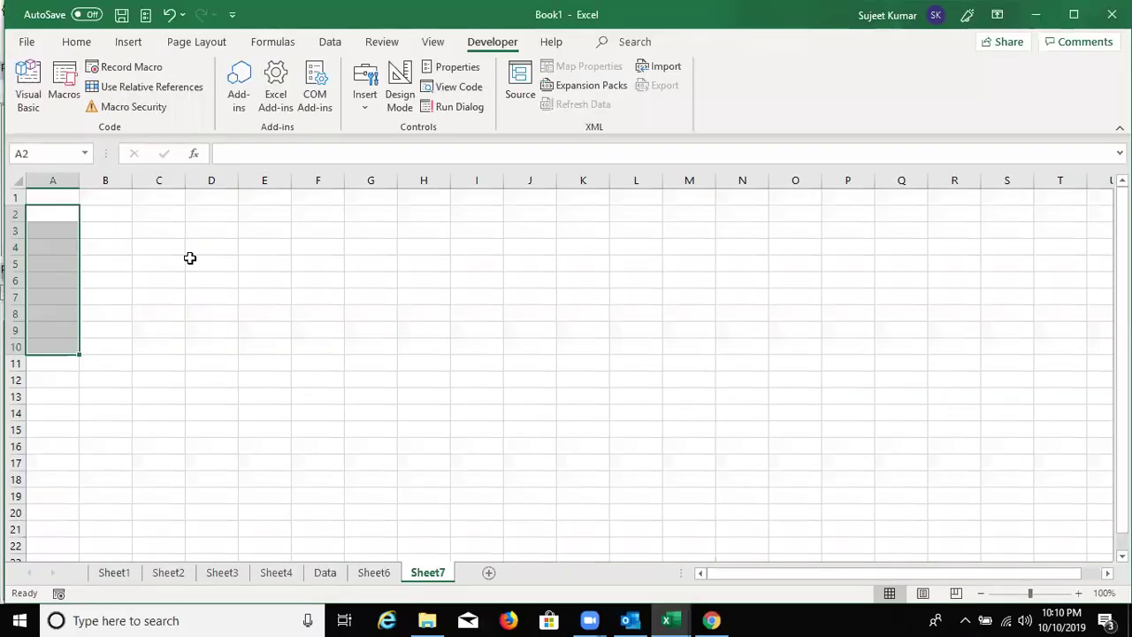
# - Restore the condition to fn <> "" and run rr_2 to list nine .xlsm files
pyautogui.hotkey('alt', 'F11')
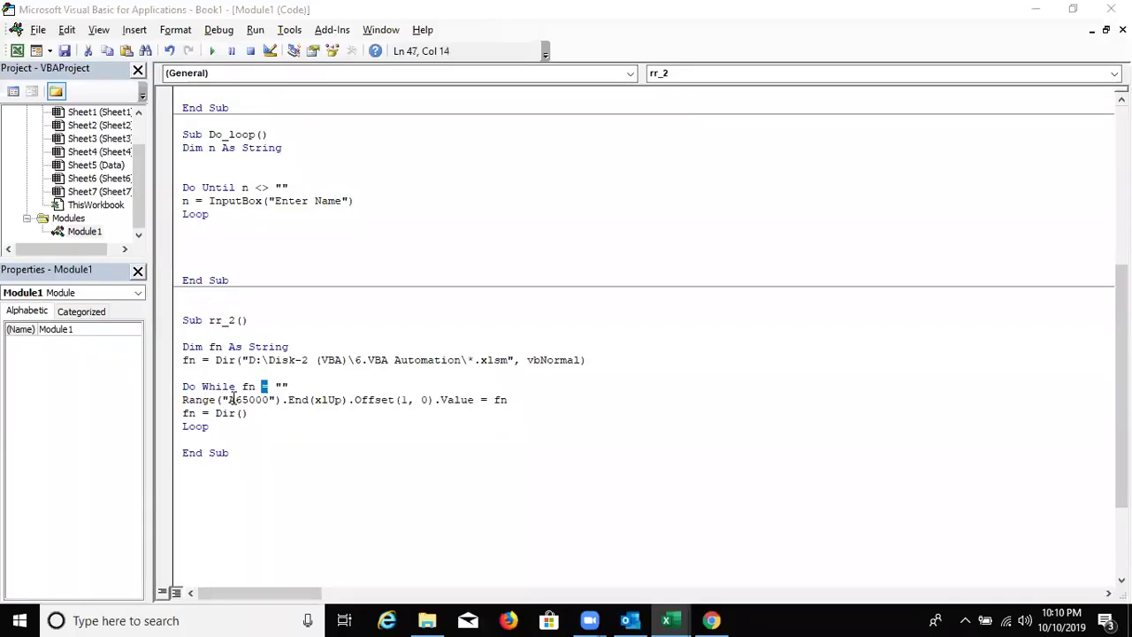
pyautogui.write('<>')
pyautogui.click(343, 400)
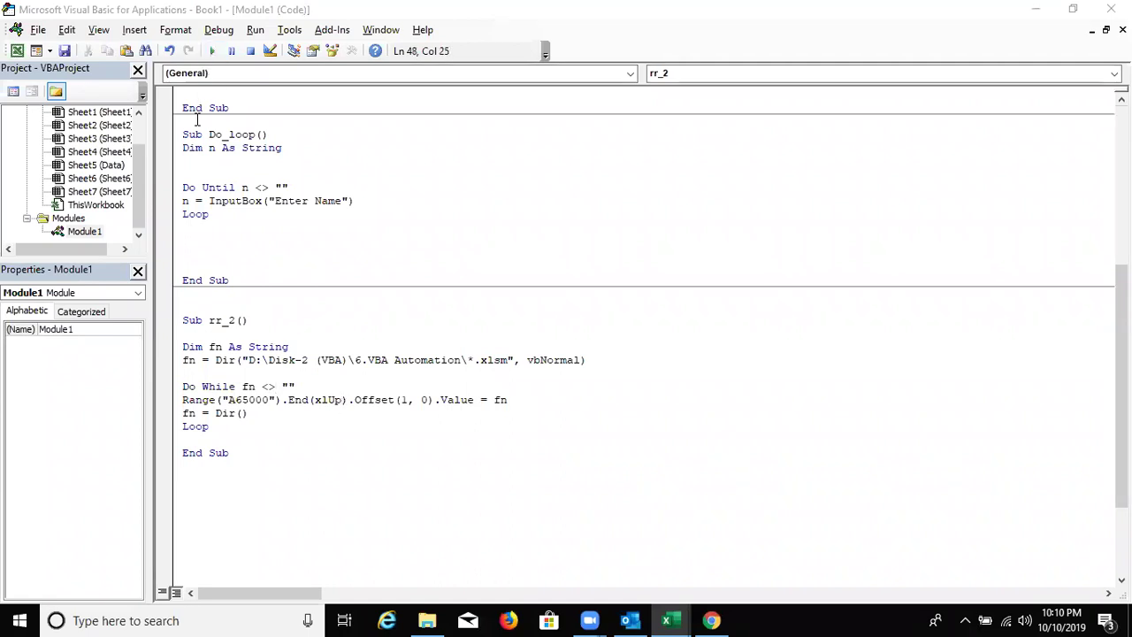
pyautogui.hotkey('alt', 'F11')
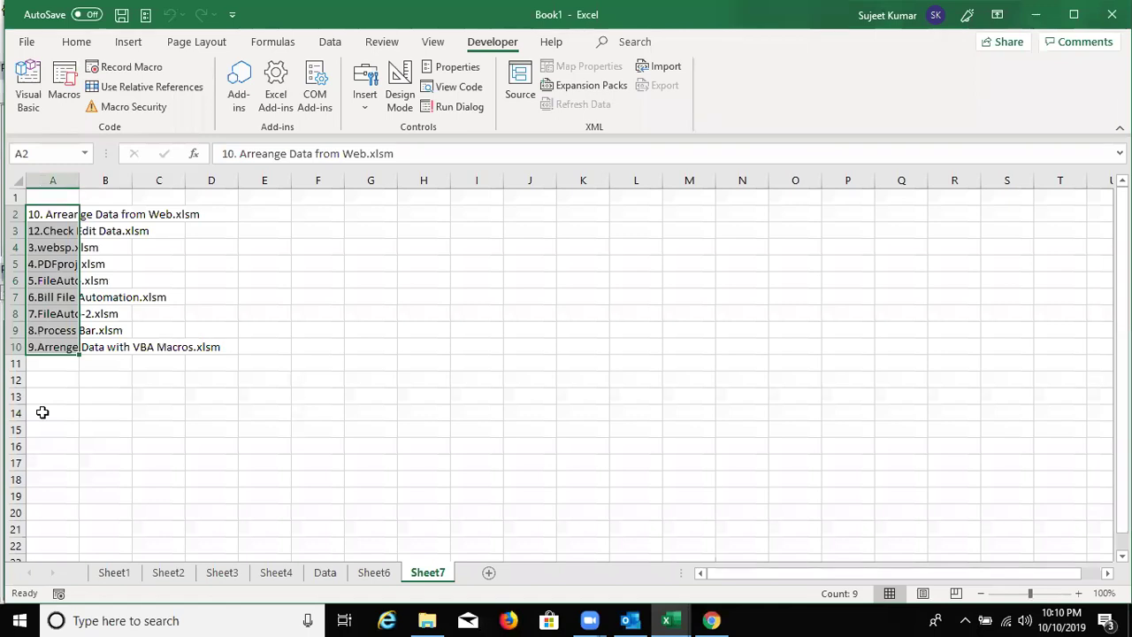
# - Highlight fn and the D:\Disk-2 (VBA)\6.VBA Automation folder path in rr_2's Dir line
pyautogui.hotkey('alt', 'F11')
pyautogui.click(363, 429)
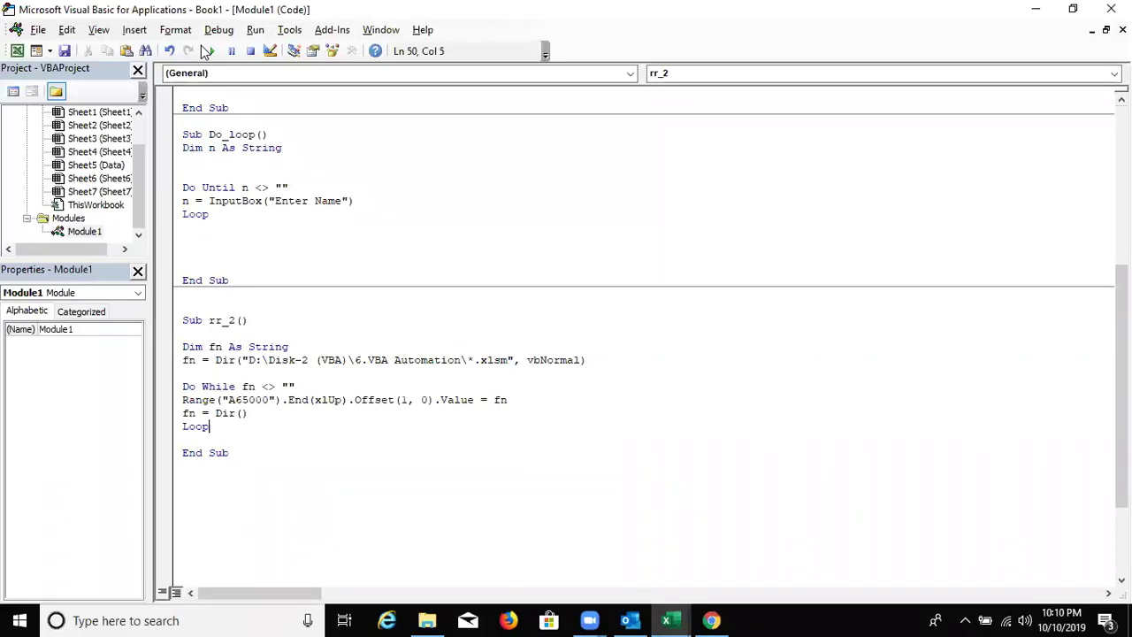
pyautogui.click(203, 51)
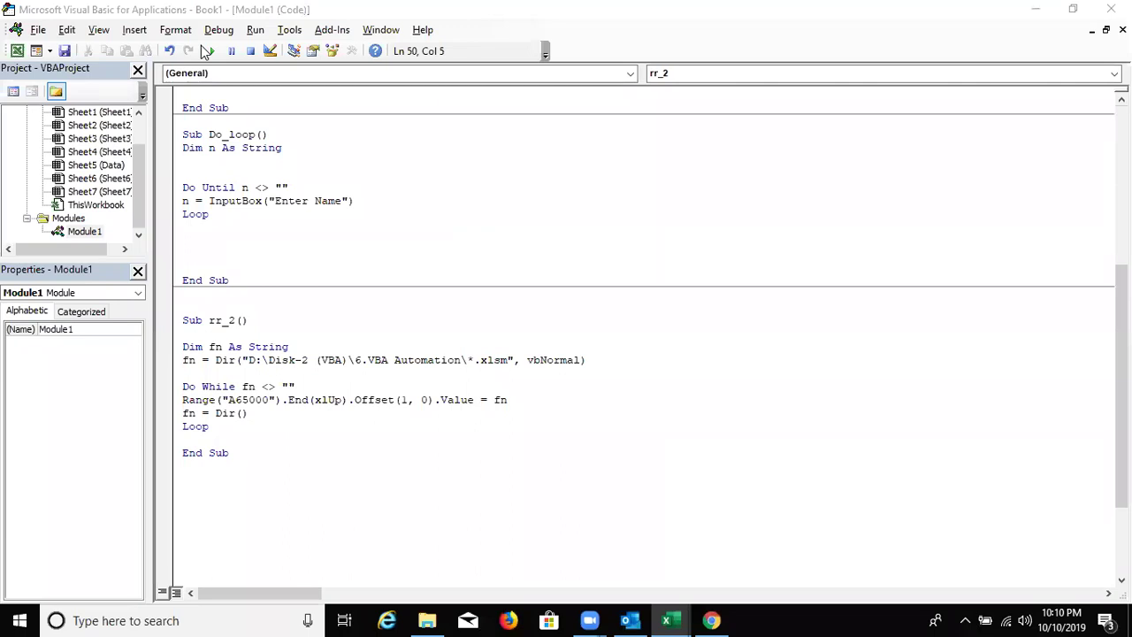
pyautogui.doubleClick(186, 413)
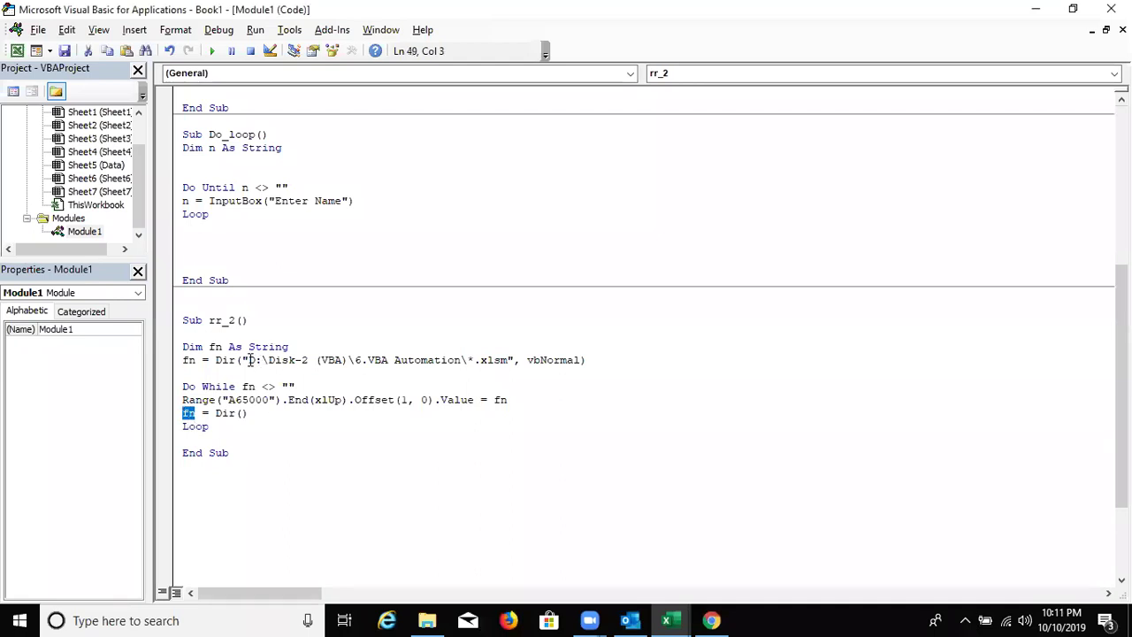
pyautogui.moveTo(249, 360); pyautogui.dragTo(468, 360)
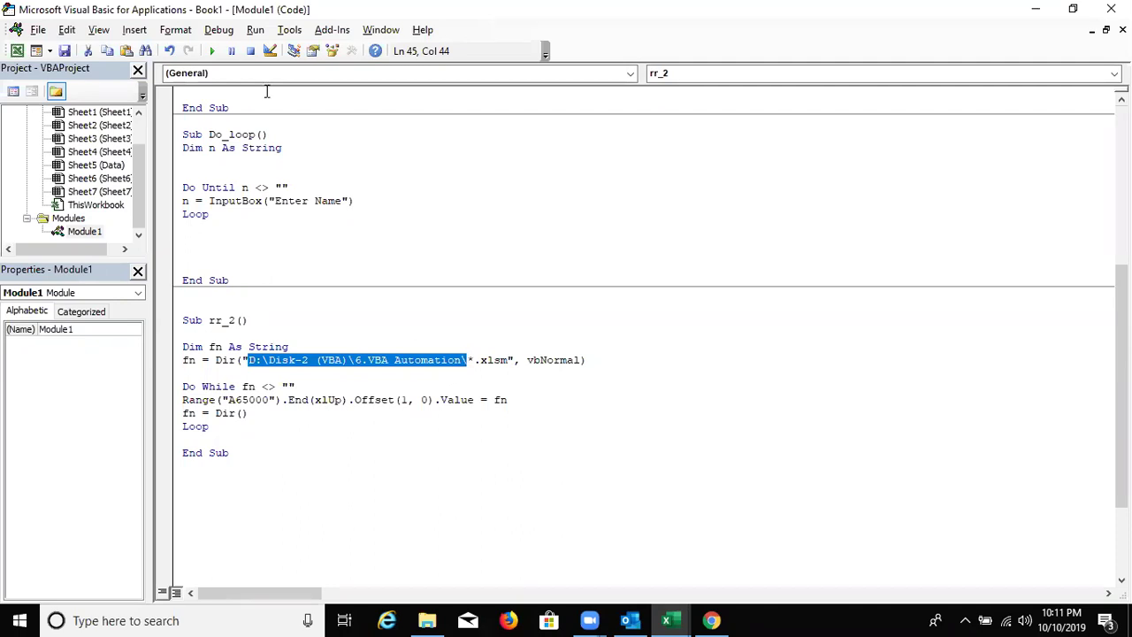
pyautogui.hotkey('alt', 'Tab')
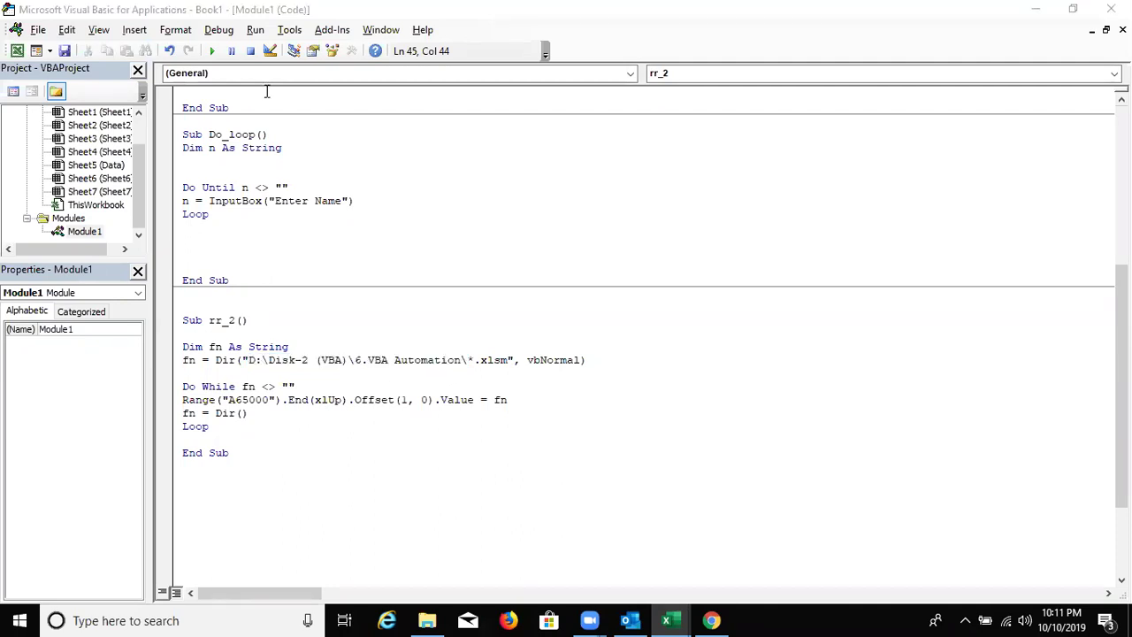